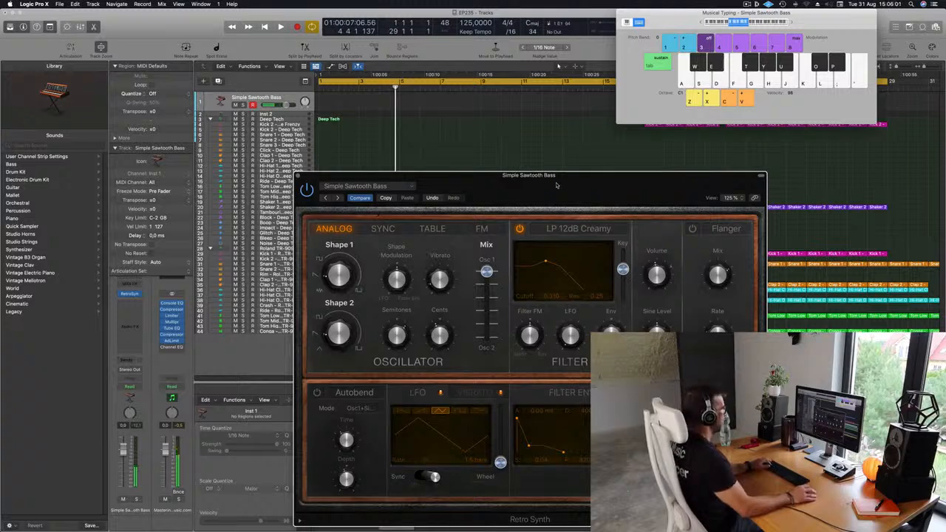
- Record a sustained E1 bass note in each of the first four bars on the Simple Sawtooth Bass track
drag(557, 186, 583, 172)
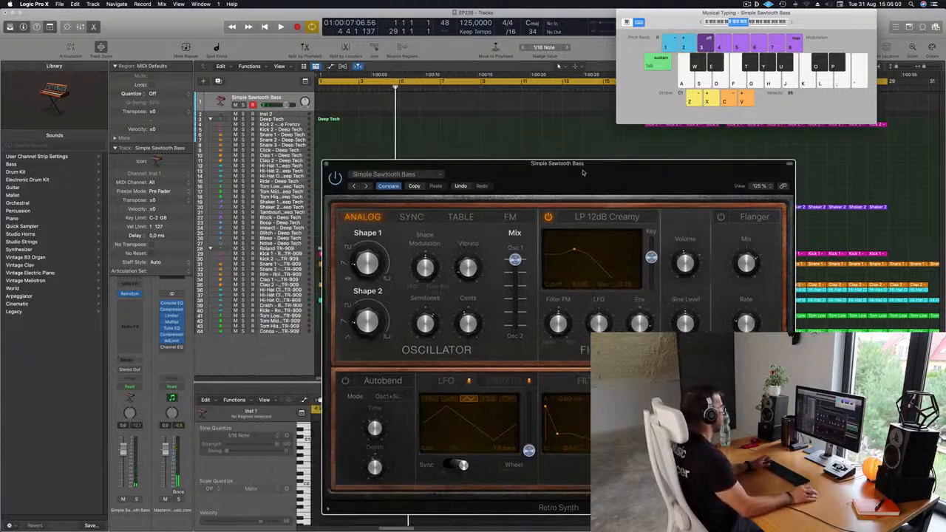
key(space)
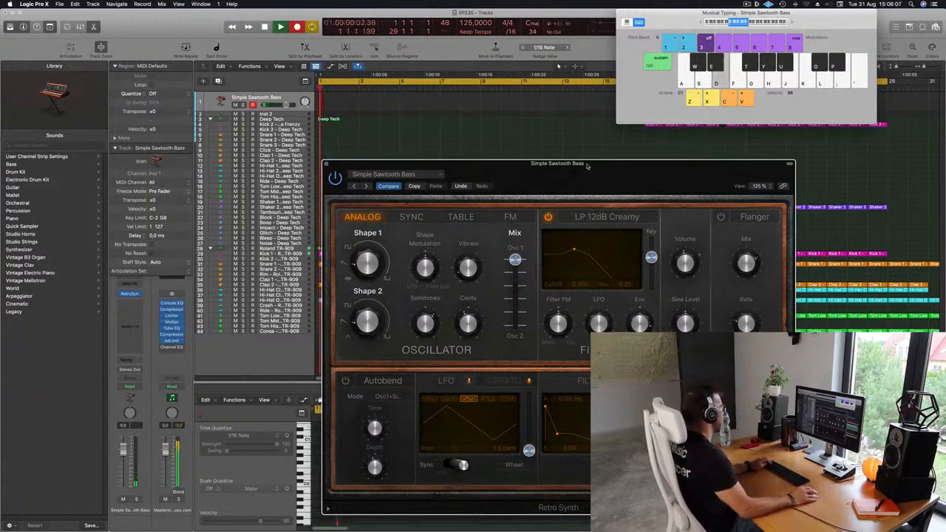
key(d)
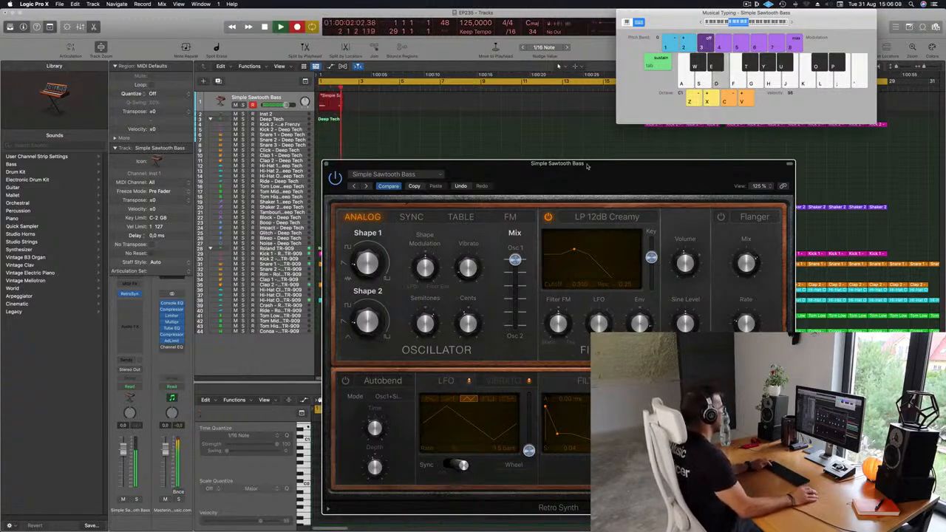
key(d)
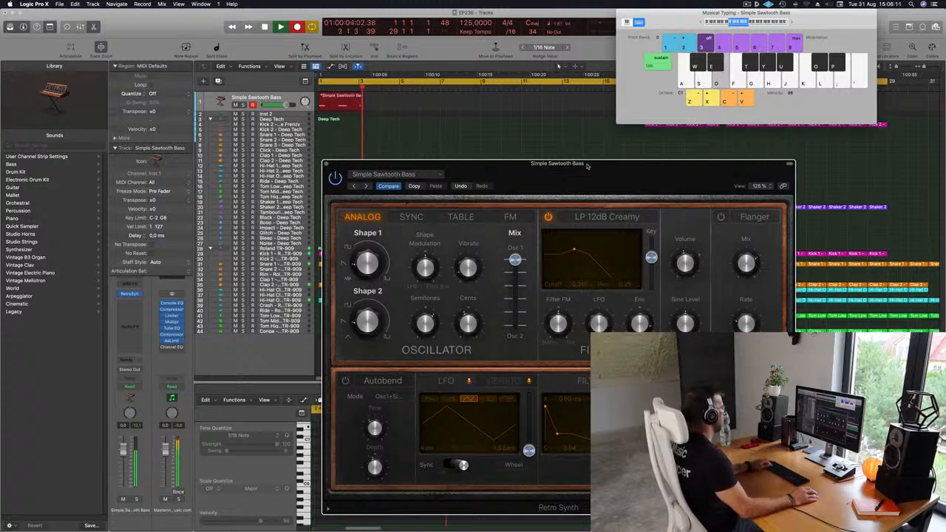
key(d)
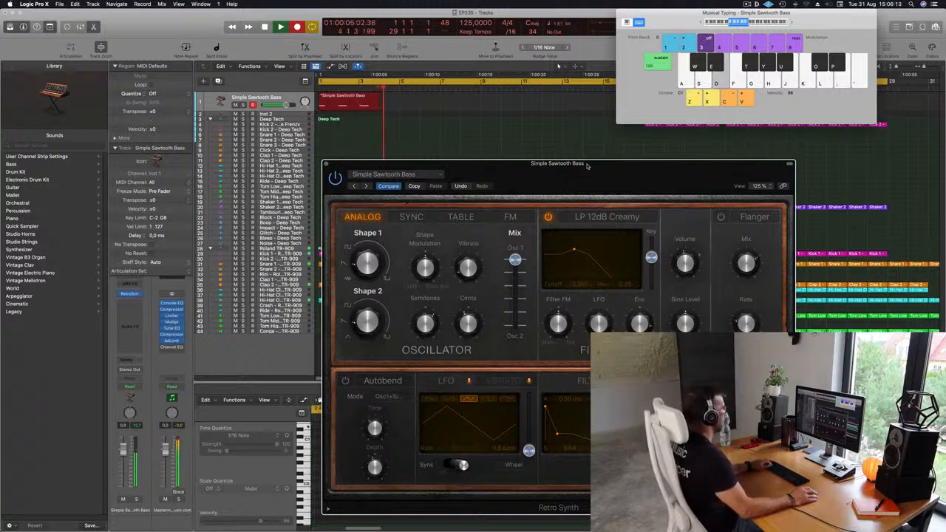
key(space)
- Open the recorded bass region in the Piano Roll and quantize its notes to 1/16
drag(517, 169, 926, 226)
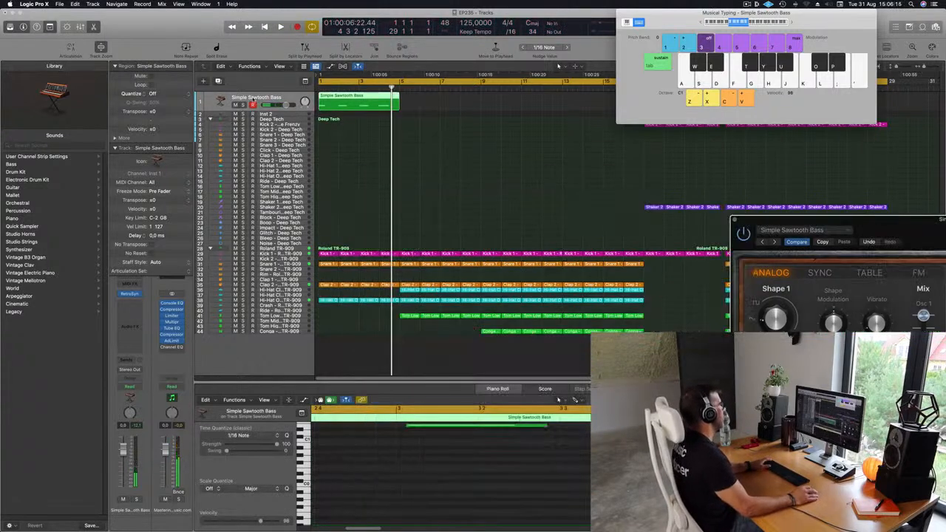
double_click(370, 98)
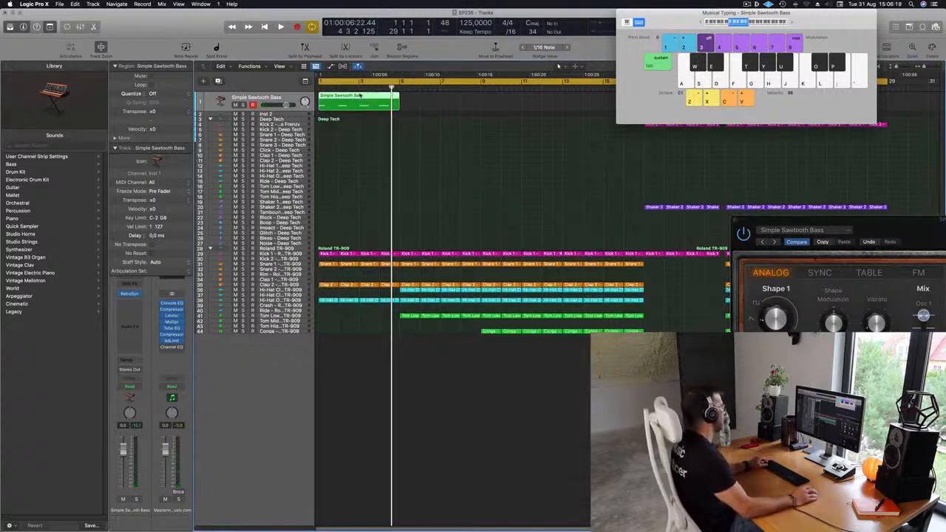
double_click(361, 96)
scroll(345, 456, down, 5)
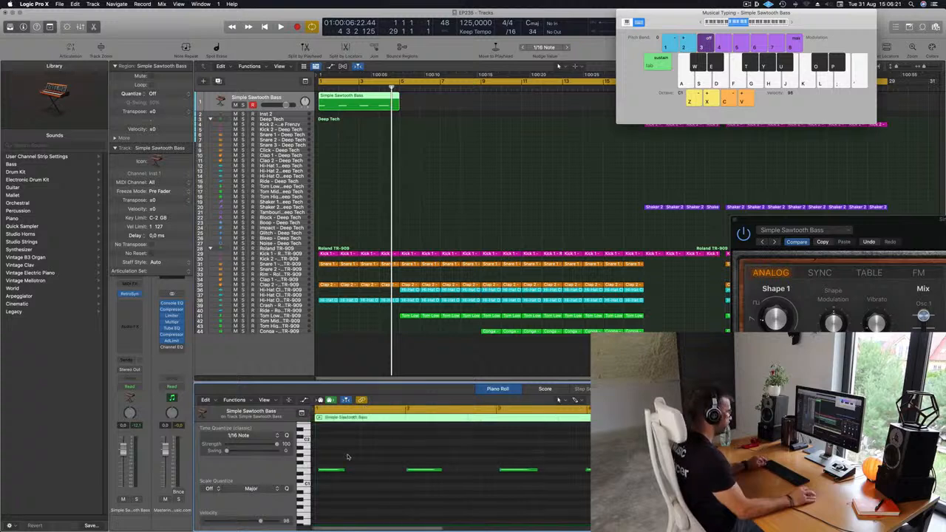
drag(344, 448, 590, 483)
drag(367, 456, 313, 497)
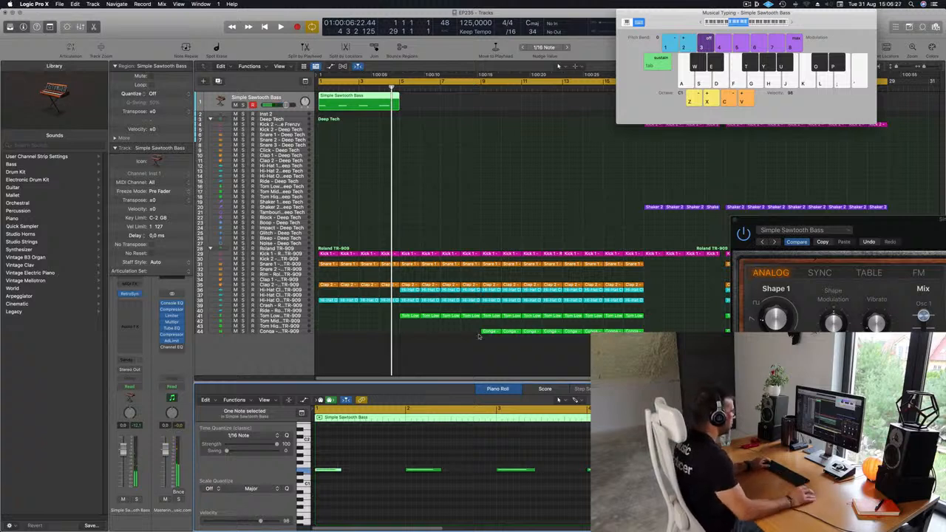
- Lengthen the first three bass notes in the Piano Roll to two beats each
drag(338, 470, 357, 473)
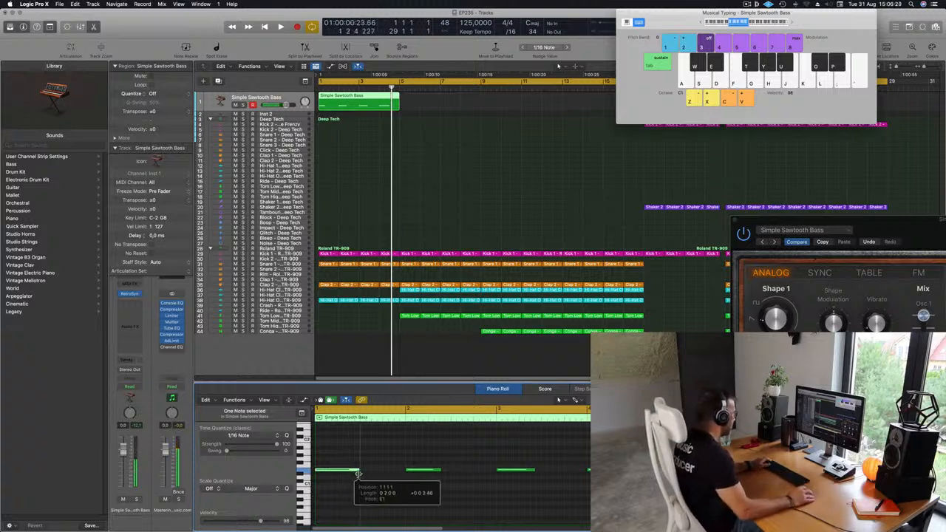
drag(439, 470, 450, 471)
drag(533, 470, 544, 471)
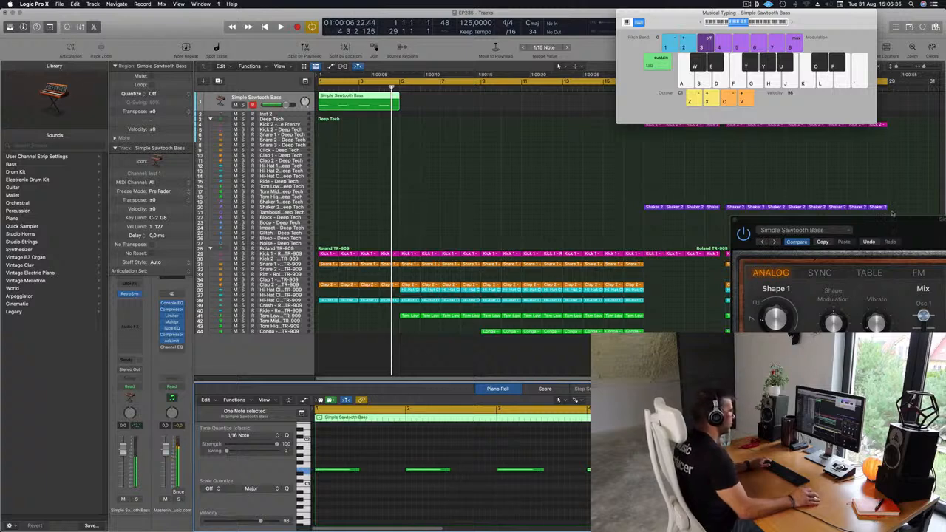
- Repeat the four-bar Simple Sawtooth Bass region three times so it fills the track up to bar 17
drag(892, 213, 571, 164)
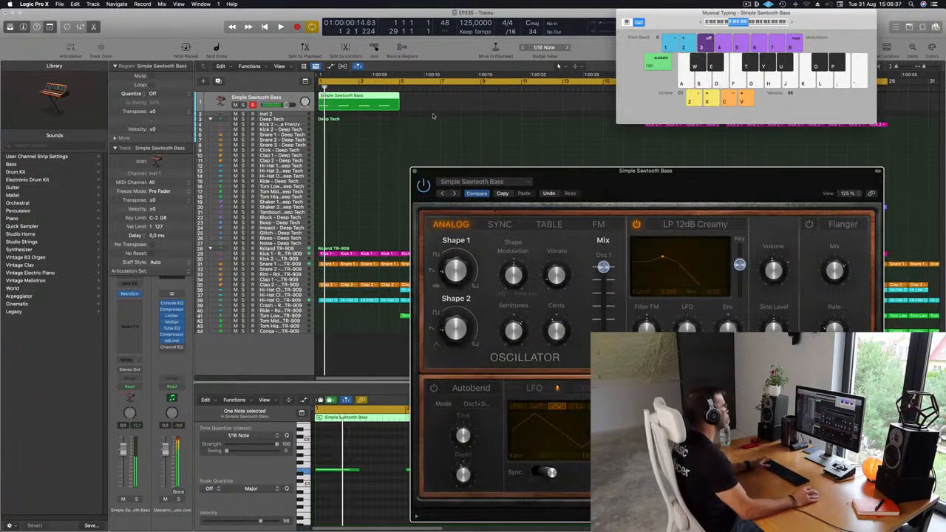
scroll(435, 116, down, 1)
drag(683, 10, 871, 30)
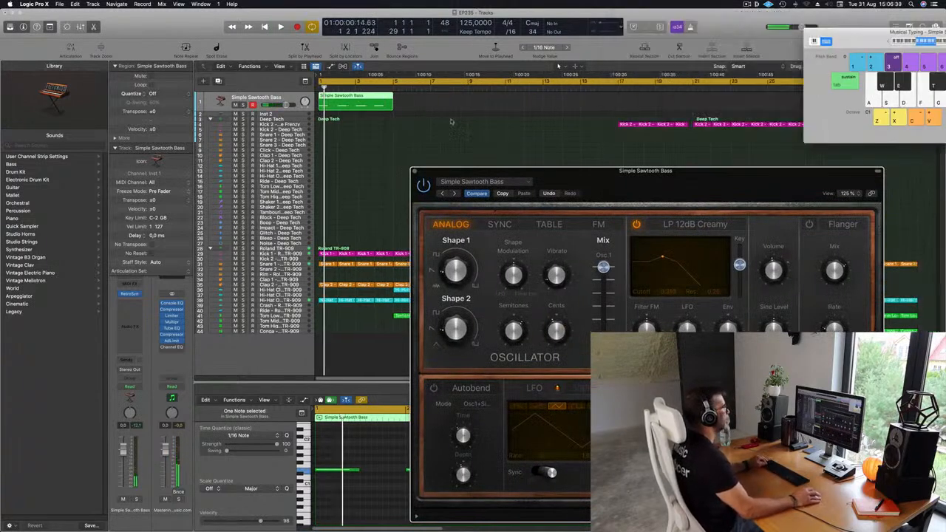
click(369, 103)
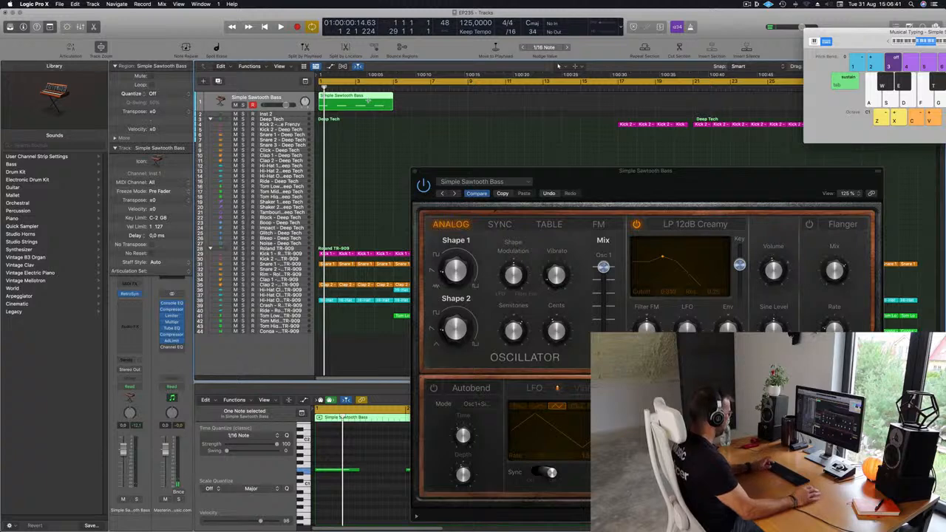
key(super+r)
key(super+r)
key(super+r)
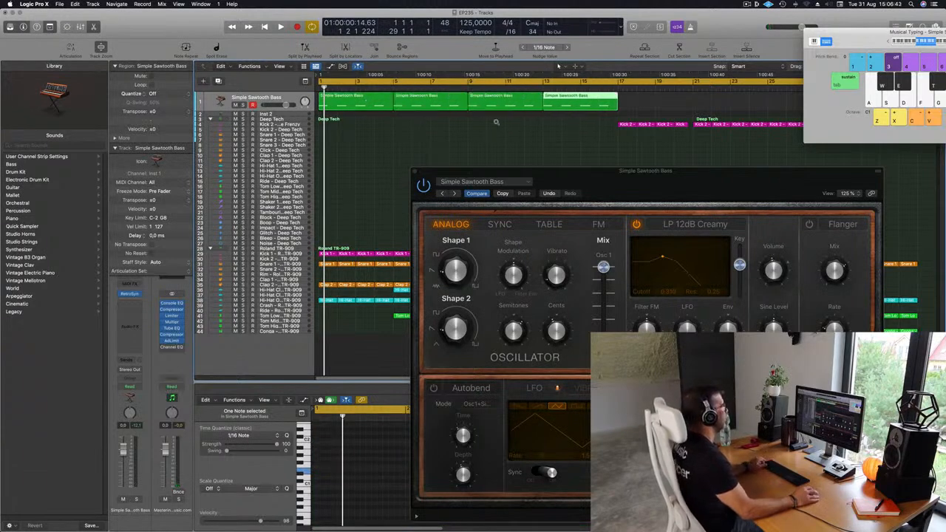
- Shorten the cycle range to end at bar 17 and move the floating windows clear of the bass regions
drag(849, 34, 692, 147)
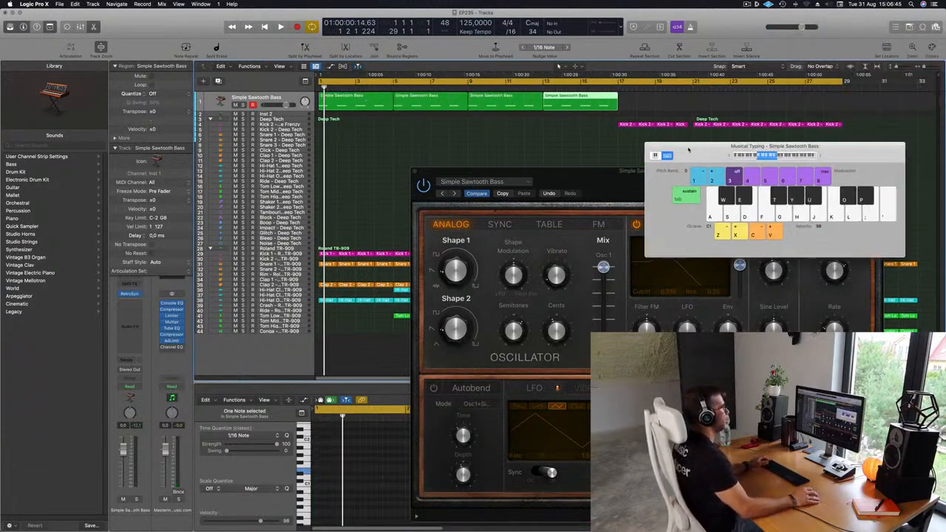
drag(845, 82, 618, 111)
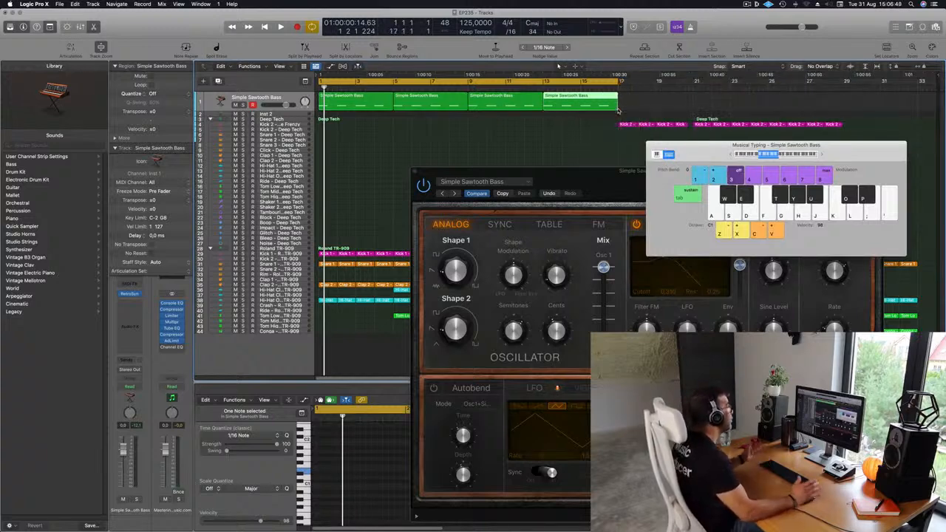
drag(602, 171, 630, 133)
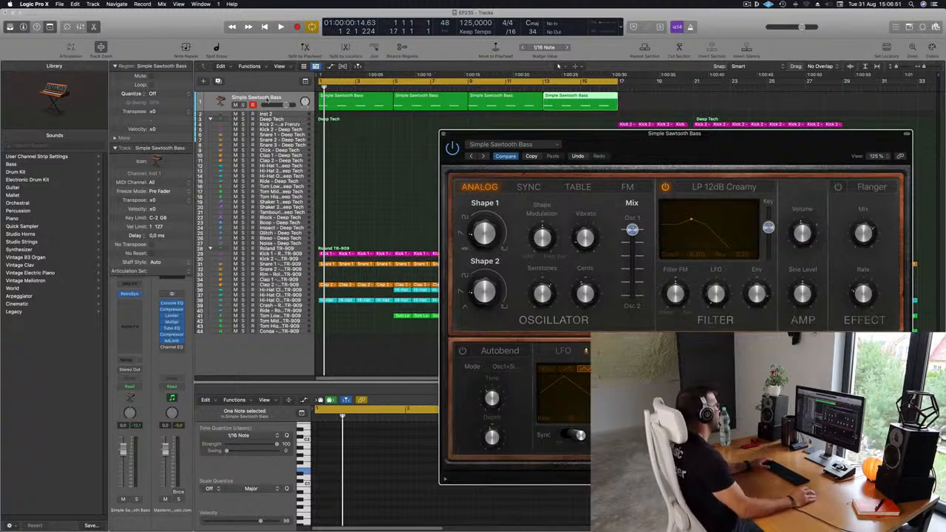
- Select all four bass regions and enlarge the Simple Sawtooth Bass track's height
click(275, 98)
drag(270, 111, 262, 241)
drag(698, 142, 664, 116)
- Play the loop, lower the bass track's volume to about -6 dB and reposition the synth window
key(space)
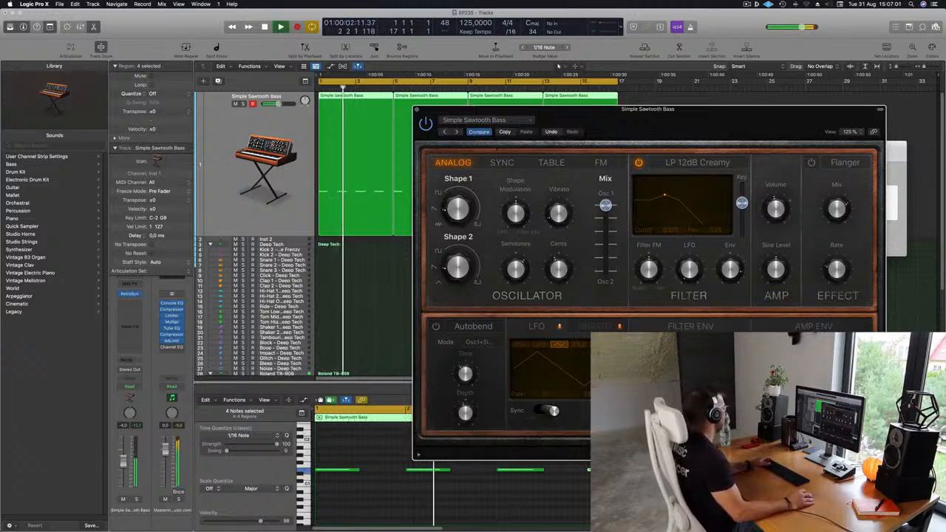
drag(279, 103, 277, 103)
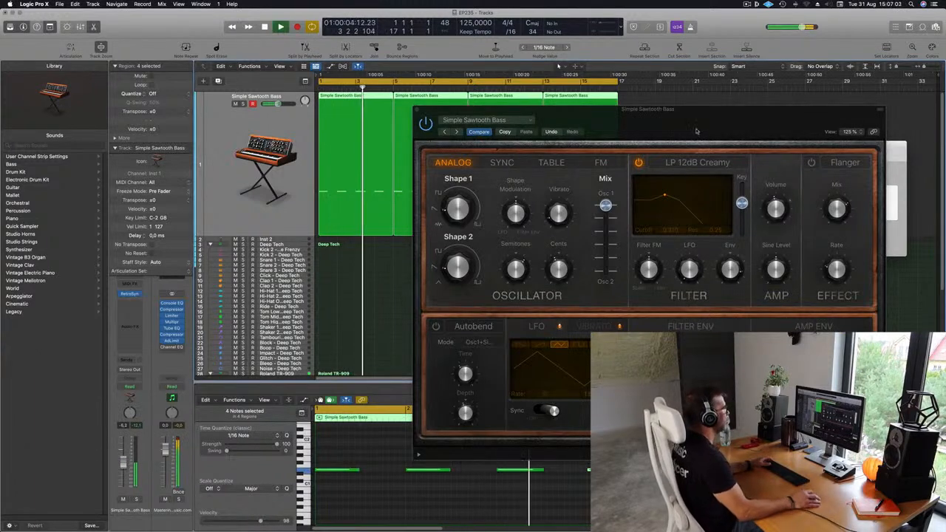
drag(697, 132, 581, 87)
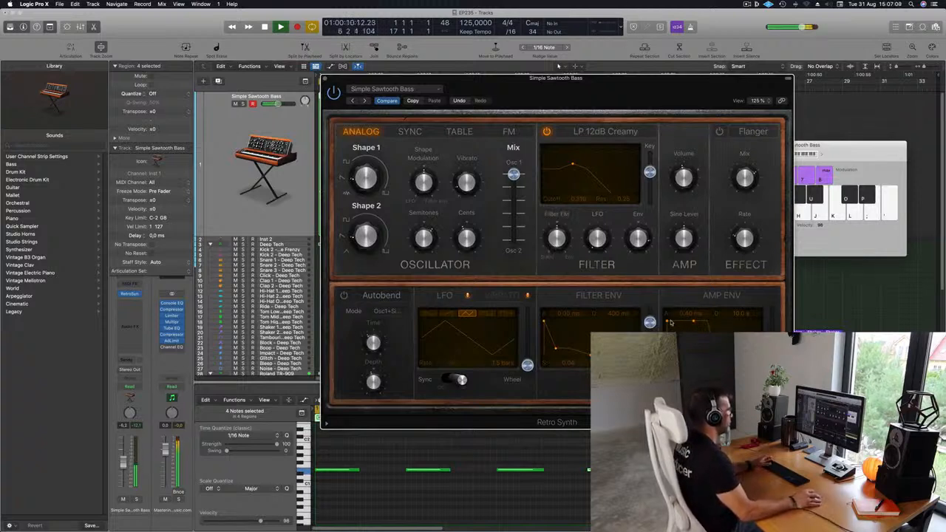
drag(622, 122, 707, 131)
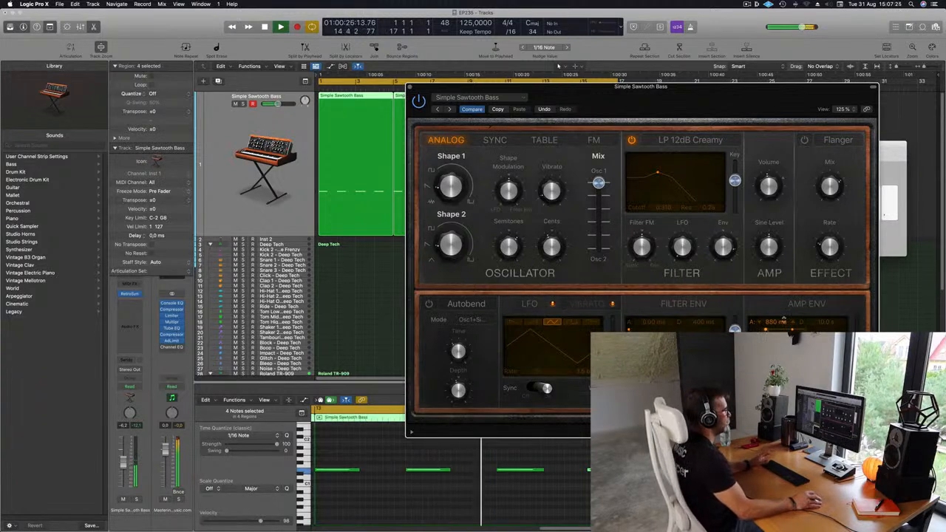
- Set the Retro Synth amp envelope's attack to 19 ms
double_click(784, 320)
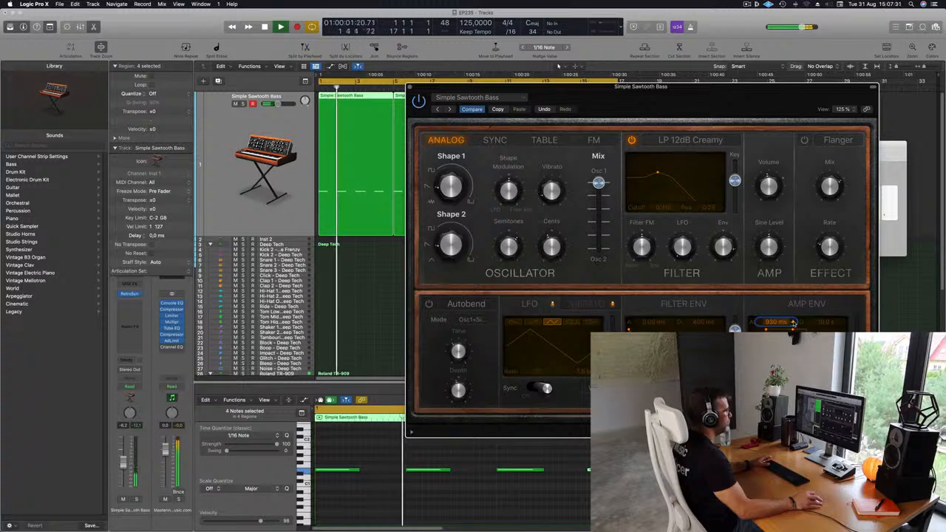
click(793, 321)
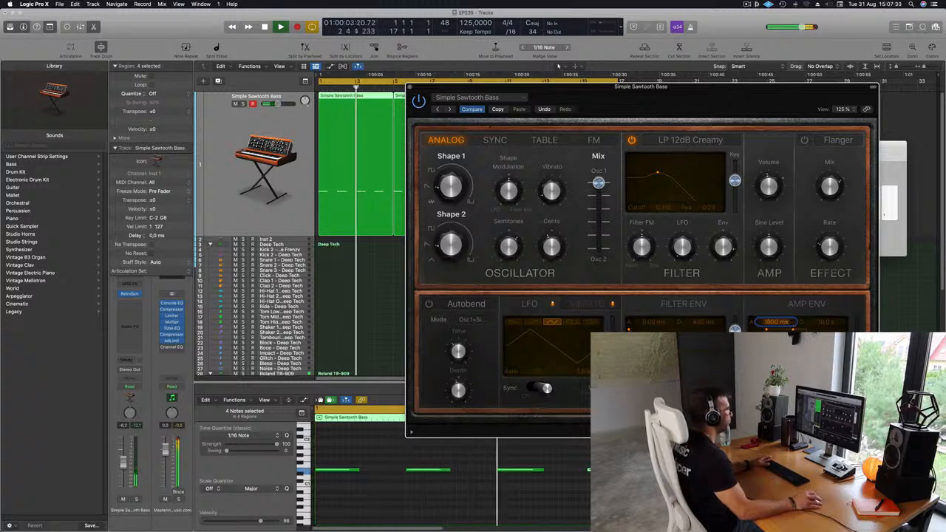
text(19)
key(Return)
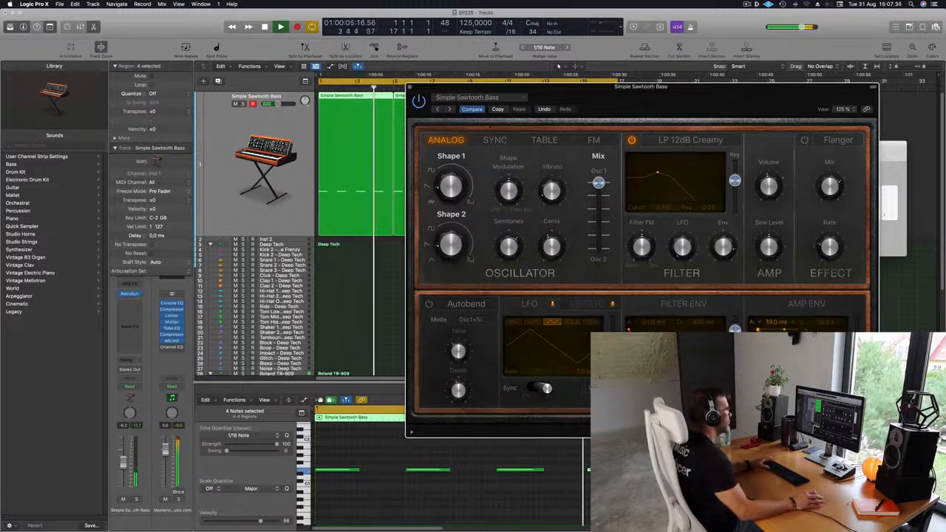
- Restart the loop repeatedly to audition the bass with the filter envelope's decay at 10 s and a short amp envelope
key(space)
key(space)
key(space)
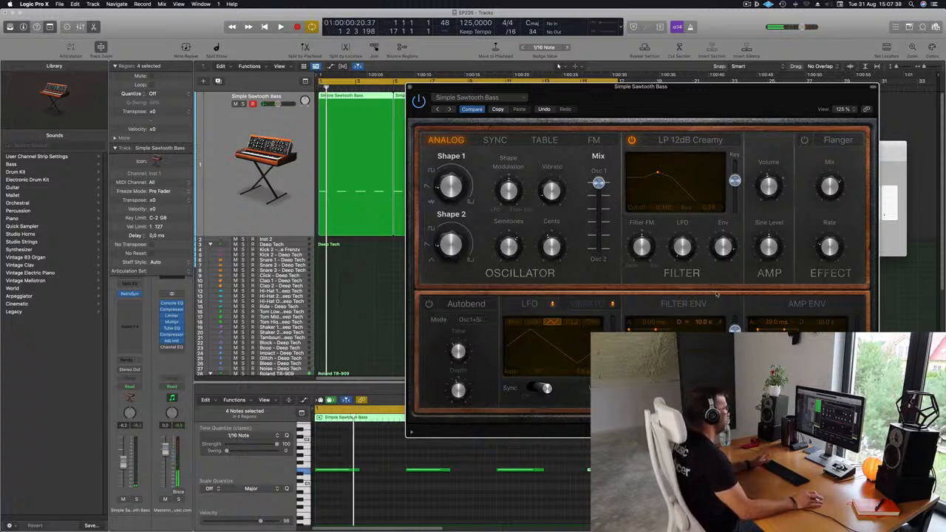
key(space)
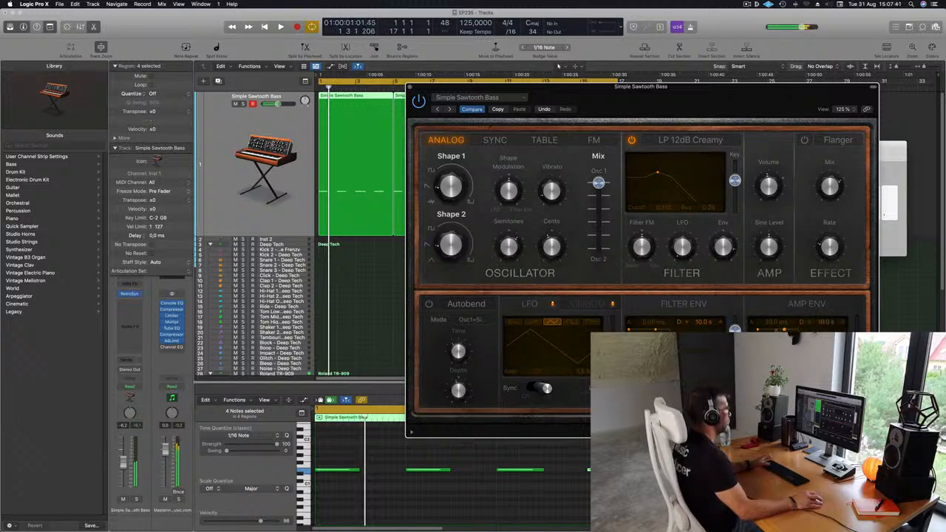
key(space)
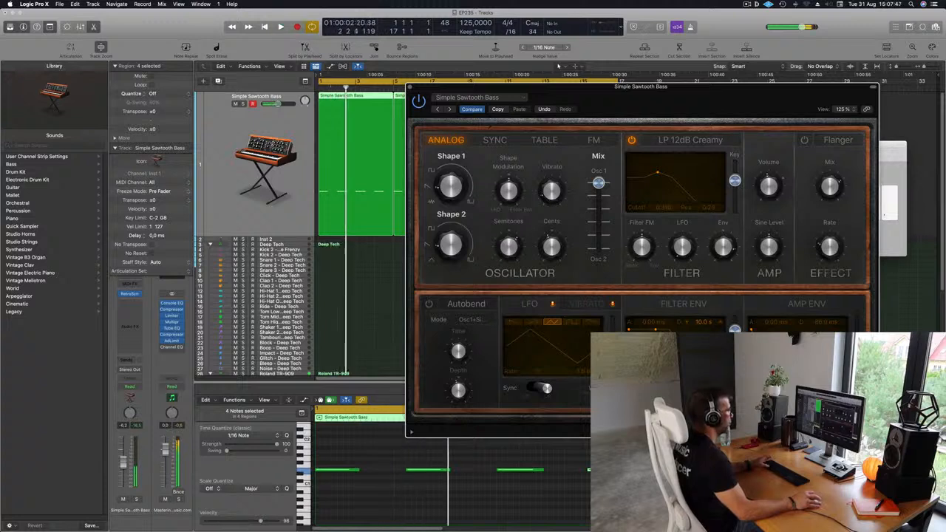
key(space)
key(space)
key(space)
key(space)
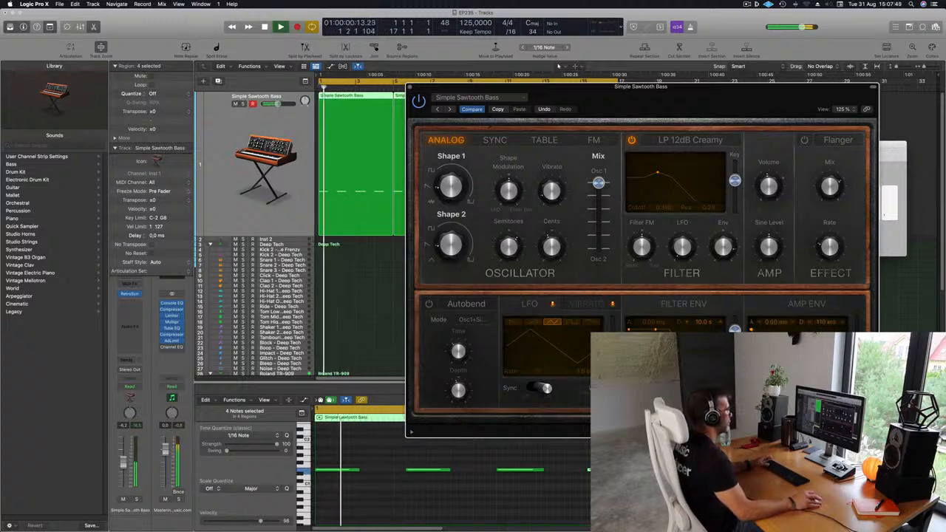
- Raise the bass track's volume to -1.6 dB and replay the loop's opening
key(space)
key(space)
key(space)
key(space)
key(space)
key(space)
drag(124, 462, 125, 450)
click(268, 414)
key(space)
key(space)
key(space)
key(space)
key(space)
key(space)
- Adjust the amp envelope's decay down and up while the loop plays
click(805, 347)
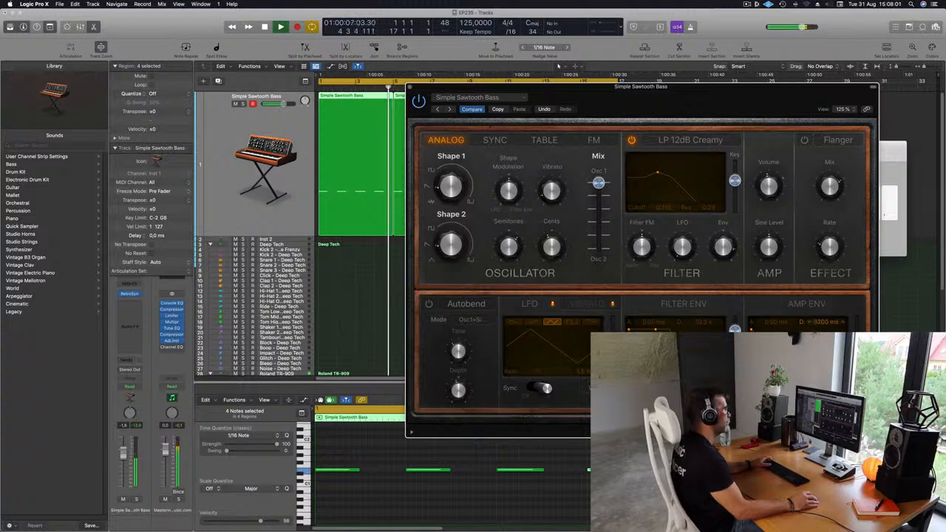
drag(826, 322, 825, 339)
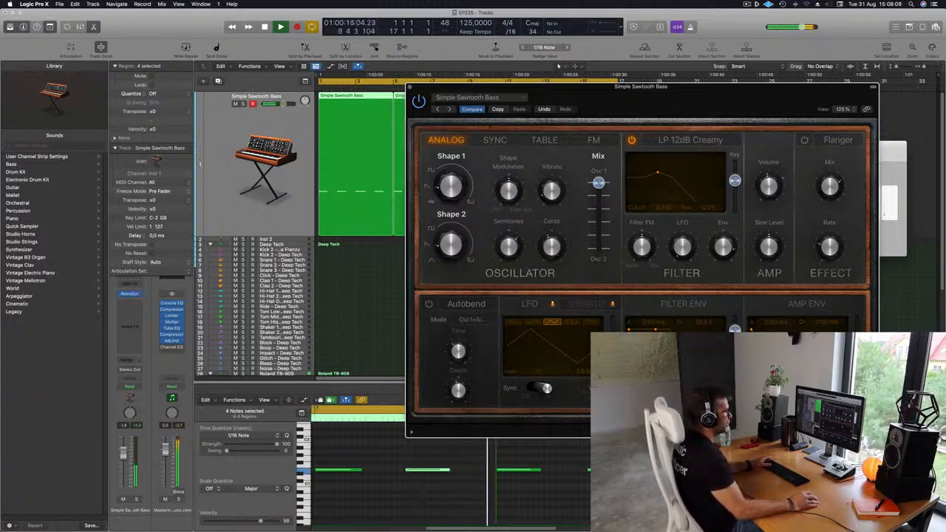
drag(825, 322, 826, 305)
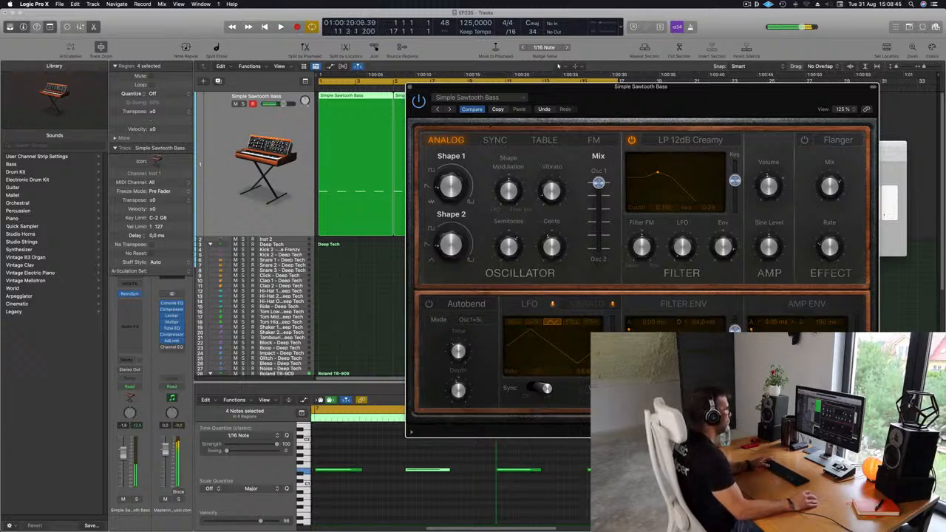
- Stop and restart the loop repeatedly to compare amp and filter envelope decay settings on the bass
key(space)
key(space)
key(space)
key(space)
key(space)
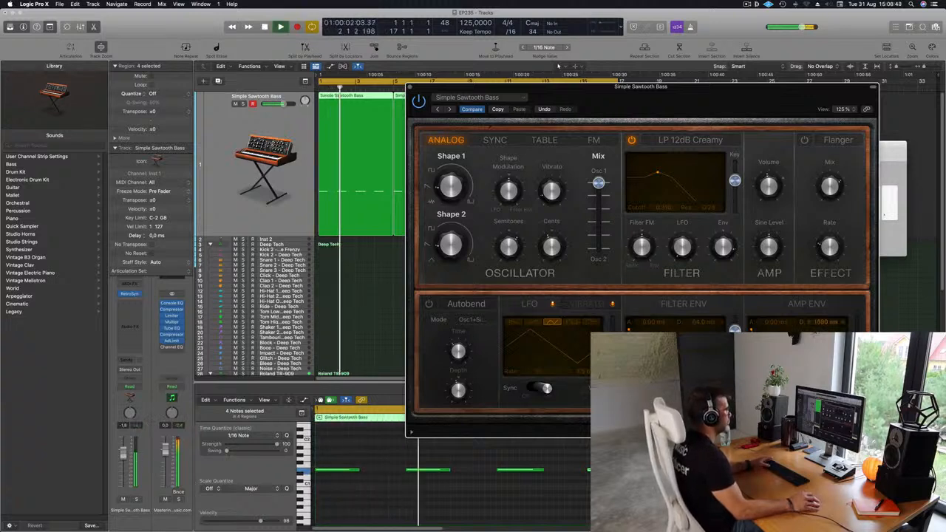
key(space)
key(space)
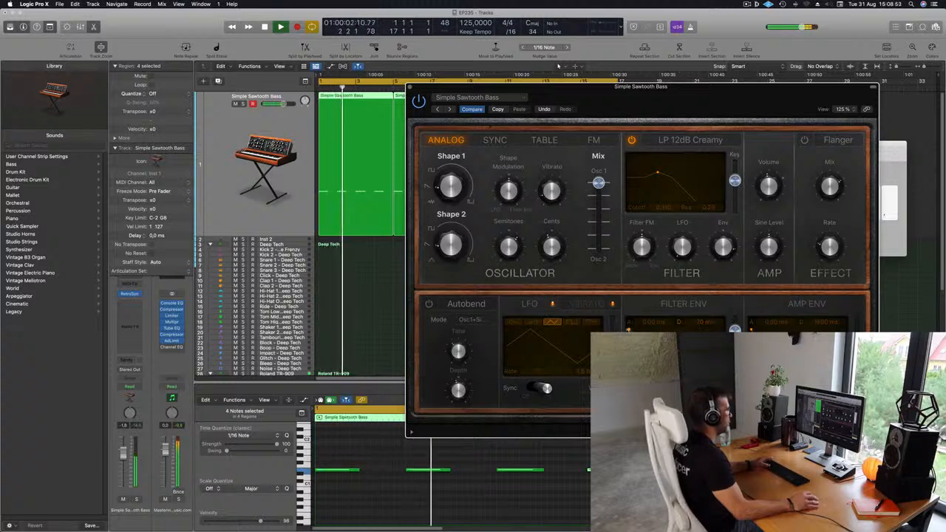
key(space)
key(space)
- Shorten the filter envelope's decay to 190 ms and restart the loop to audition the bass
key(space)
key(space)
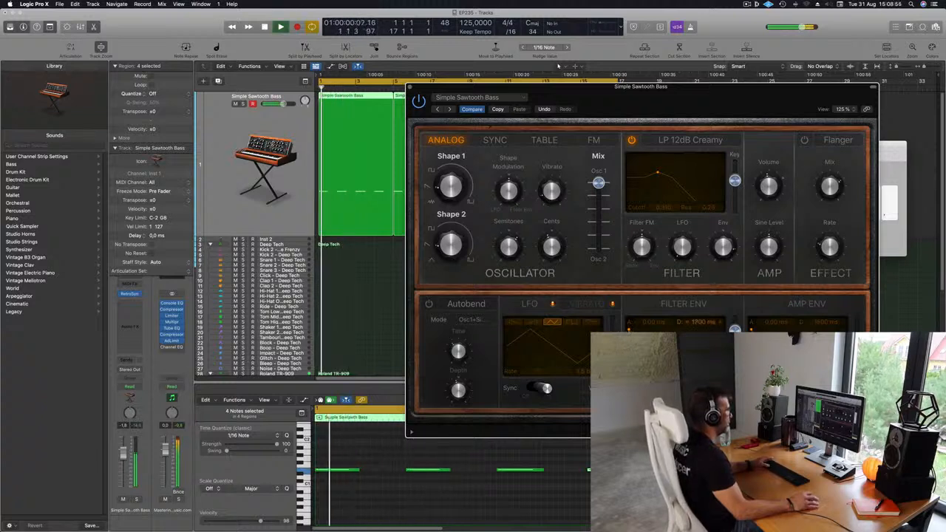
key(space)
key(space)
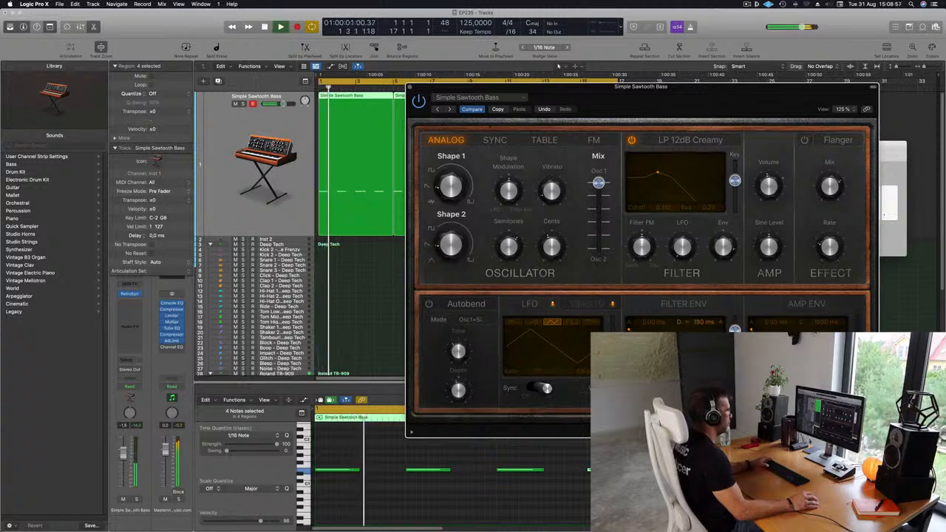
key(space)
key(space)
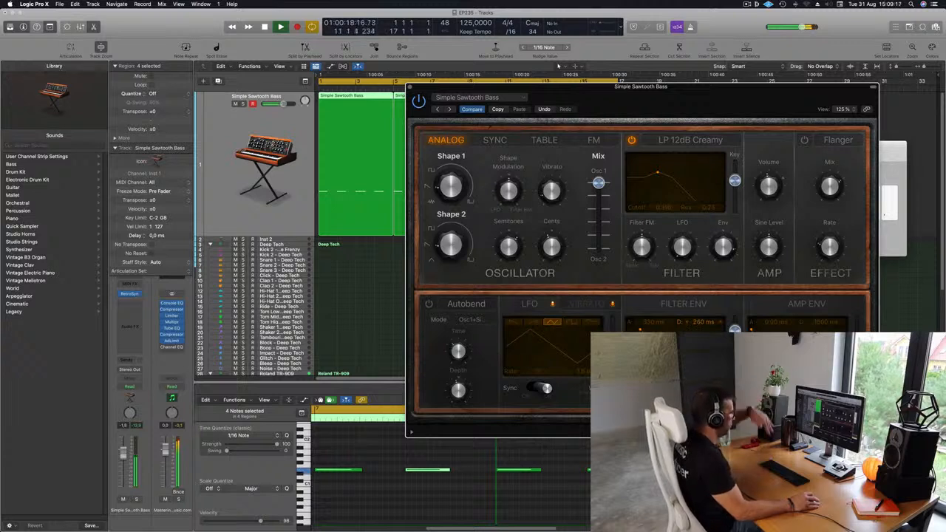
- Adjust the amp envelope's attack time on the bass while the loop plays
drag(665, 105, 632, 90)
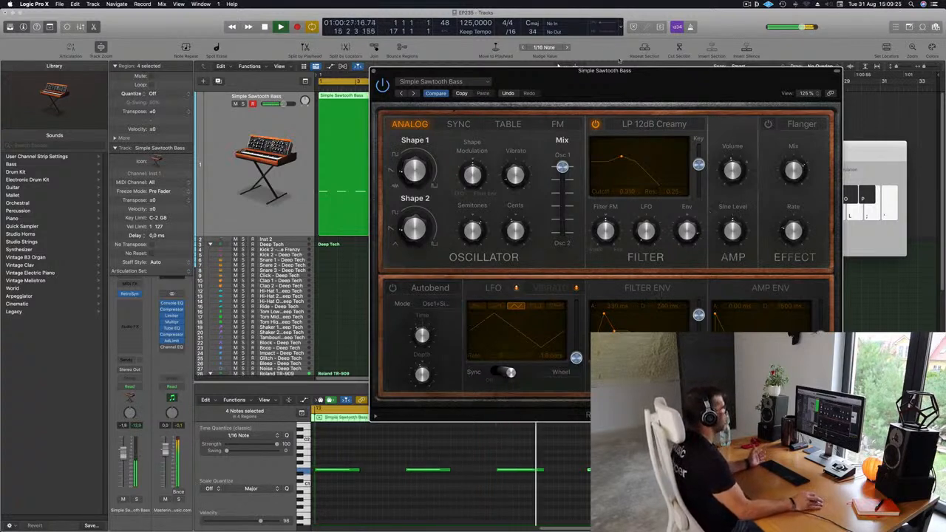
mouse_move(637, 71)
mouse_down()
mouse_move(691, 58)
mouse_move(560, 77)
mouse_move(639, 82)
mouse_up()
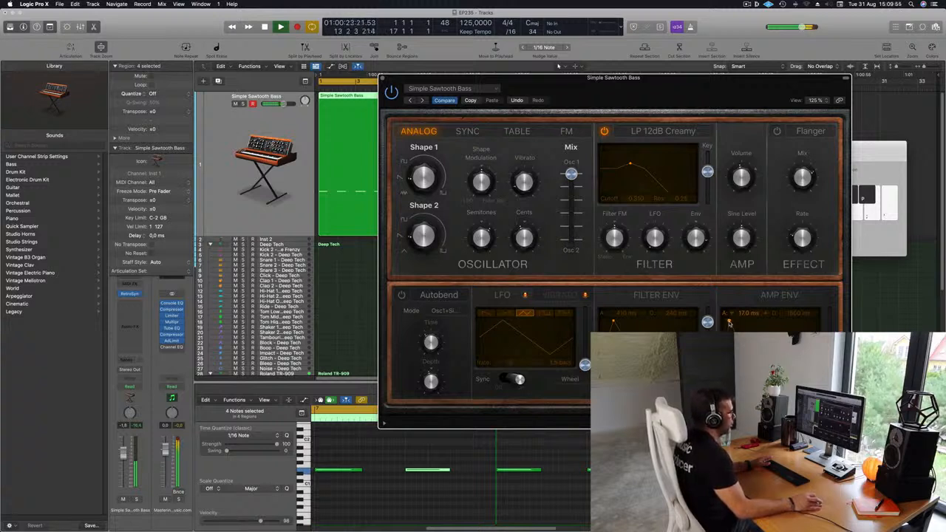
drag(729, 322, 730, 323)
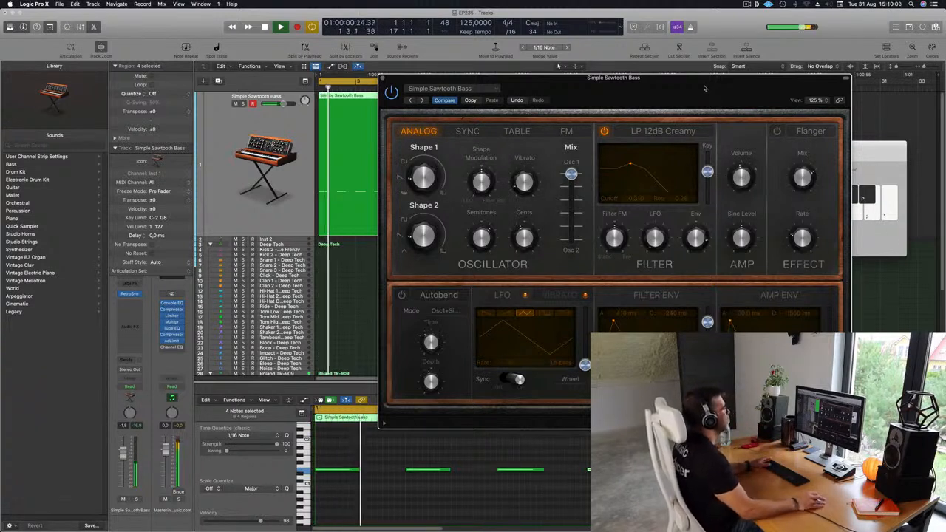
- Try a Filter FM amount of about -0.16 and lower the bass filter's cutoff to about 0.19
drag(706, 86, 713, 84)
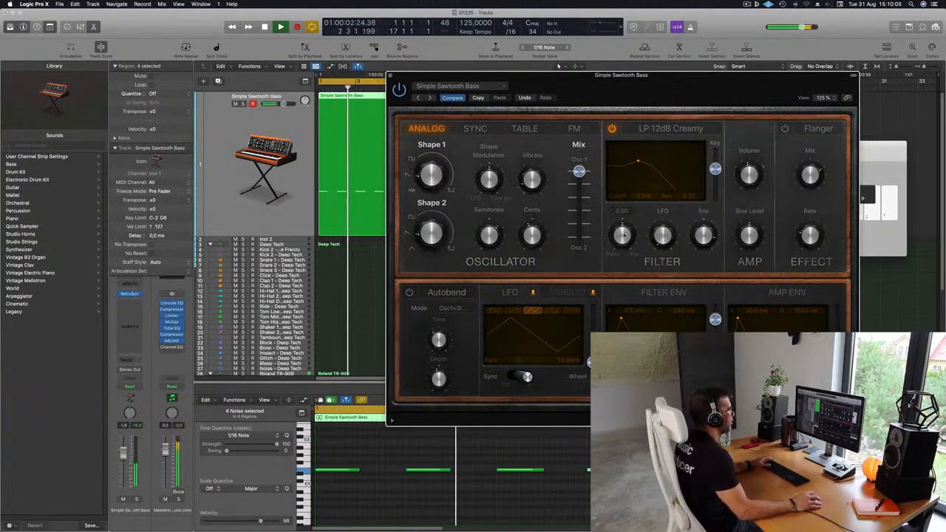
drag(623, 235, 624, 244)
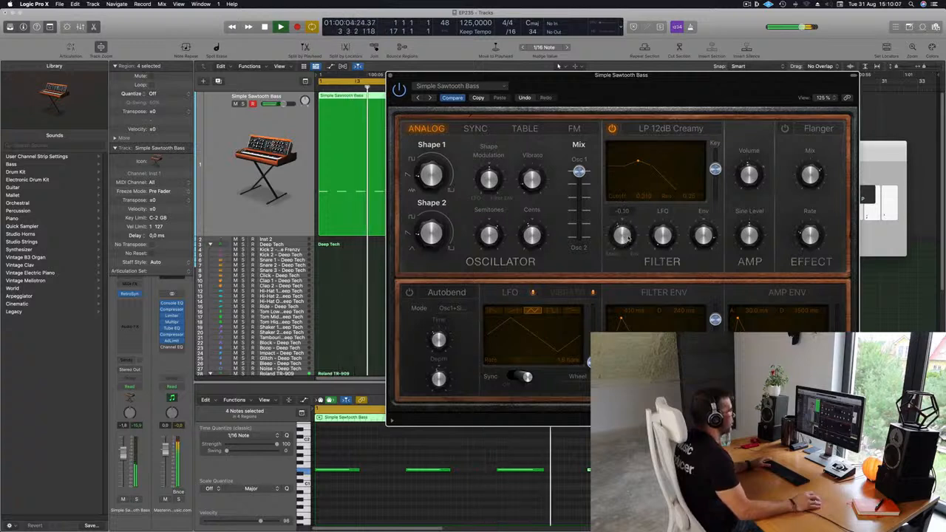
drag(639, 163, 631, 163)
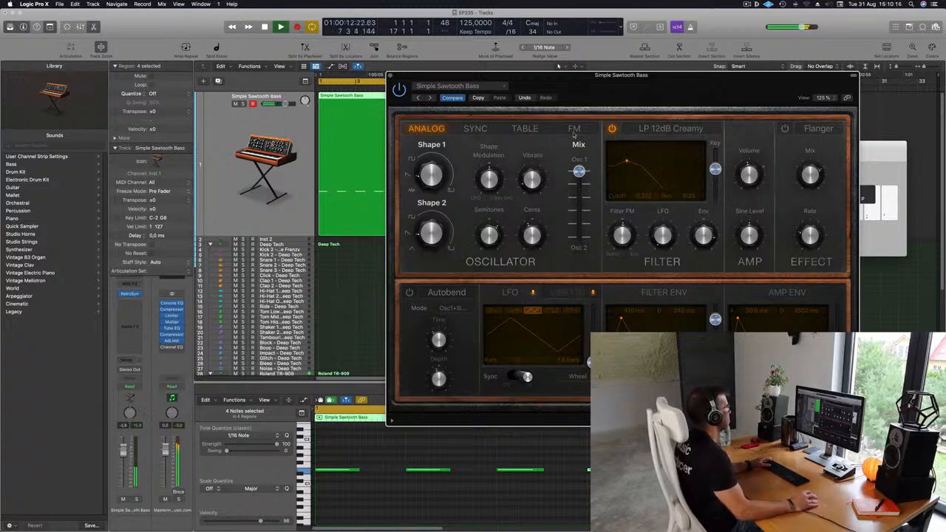
- Close and reopen Retro Synth on the bass track
drag(673, 93, 447, 160)
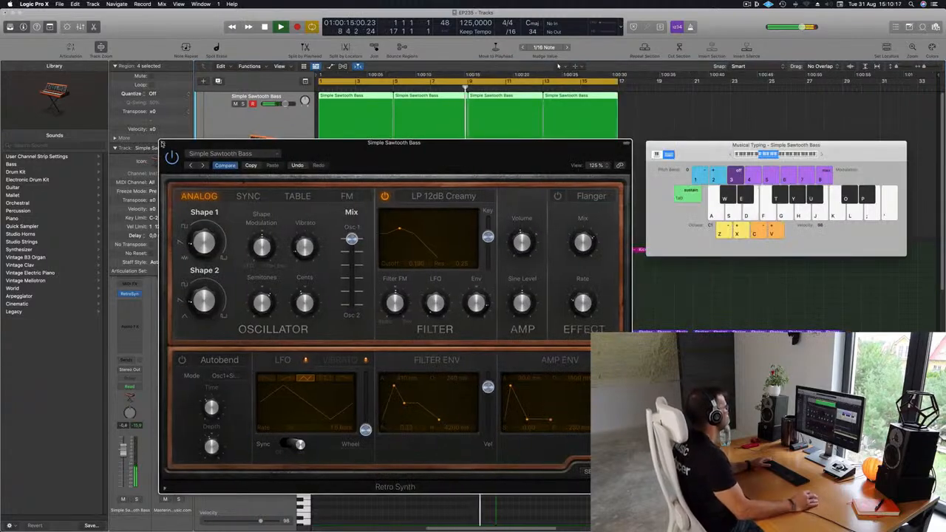
click(162, 144)
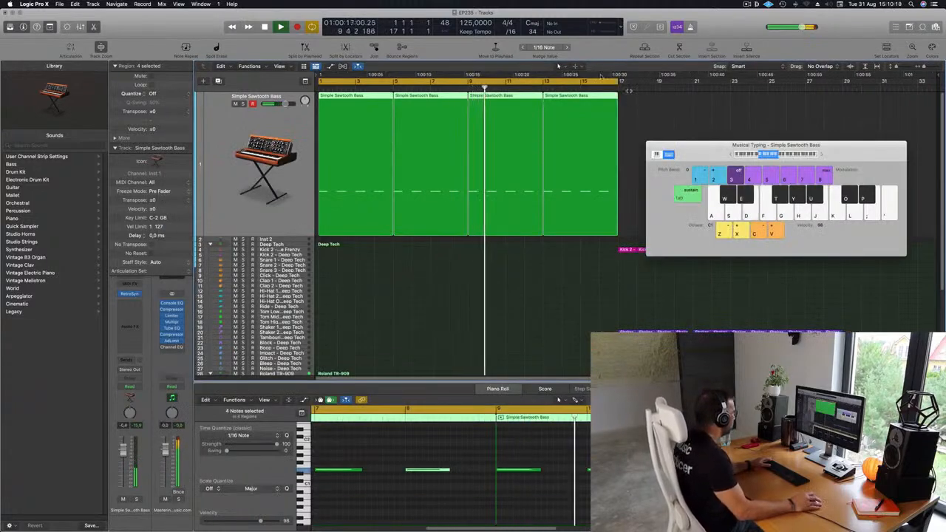
click(130, 294)
drag(295, 182, 388, 169)
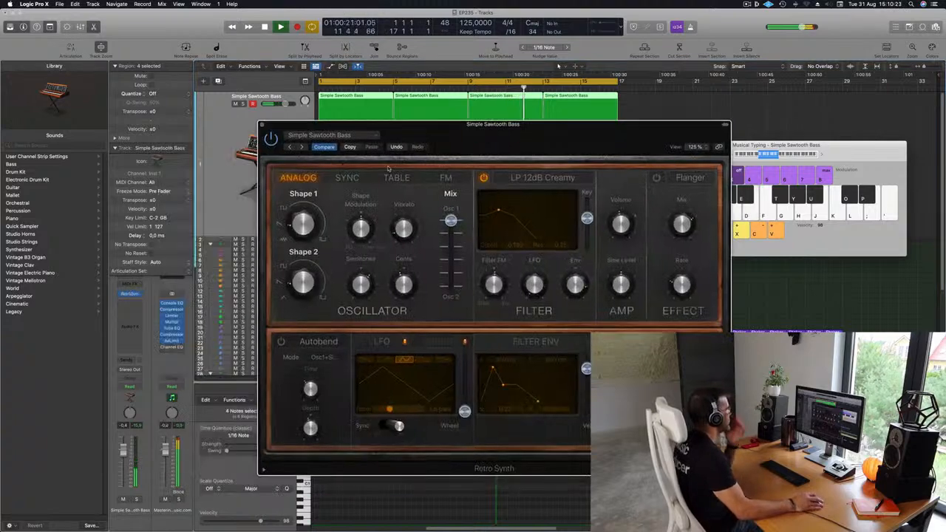
- Set oscillator 1's shape to 36.1% on the bass while the loop plays
key(d)
drag(300, 226, 302, 190)
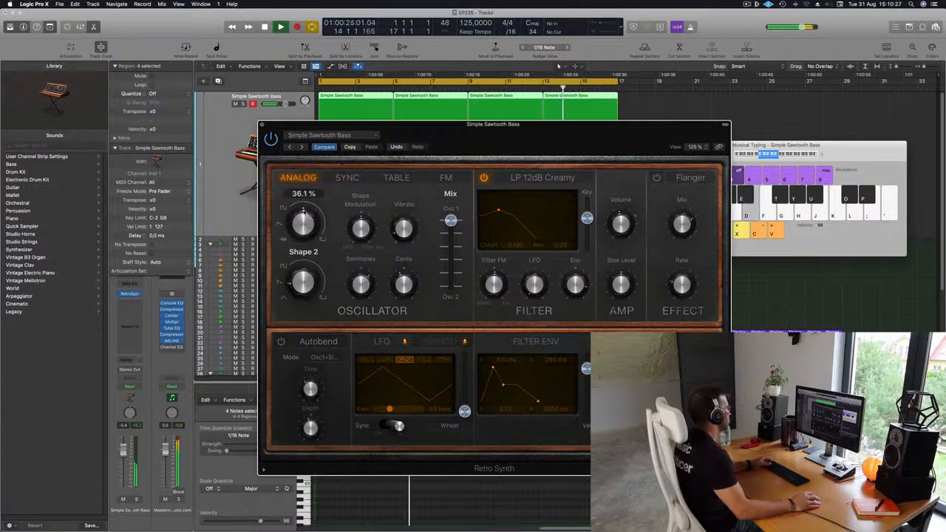
drag(462, 137, 512, 141)
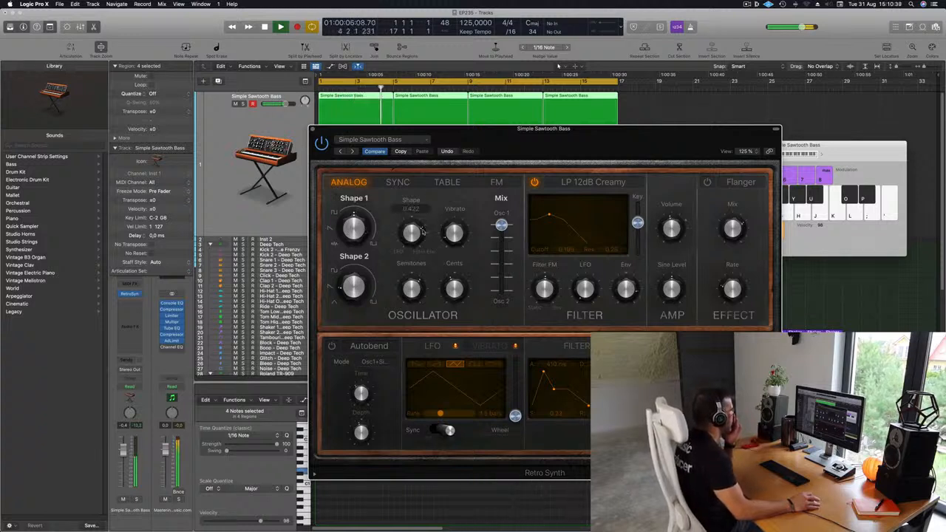
drag(595, 134, 607, 132)
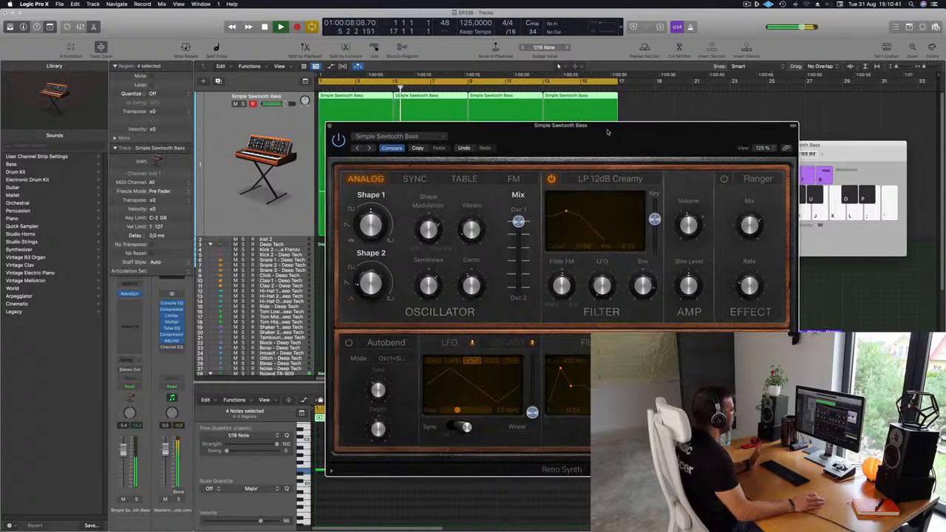
- Duplicate the Simple Sawtooth Bass track and copy its first region onto the new track
click(231, 133)
click(330, 128)
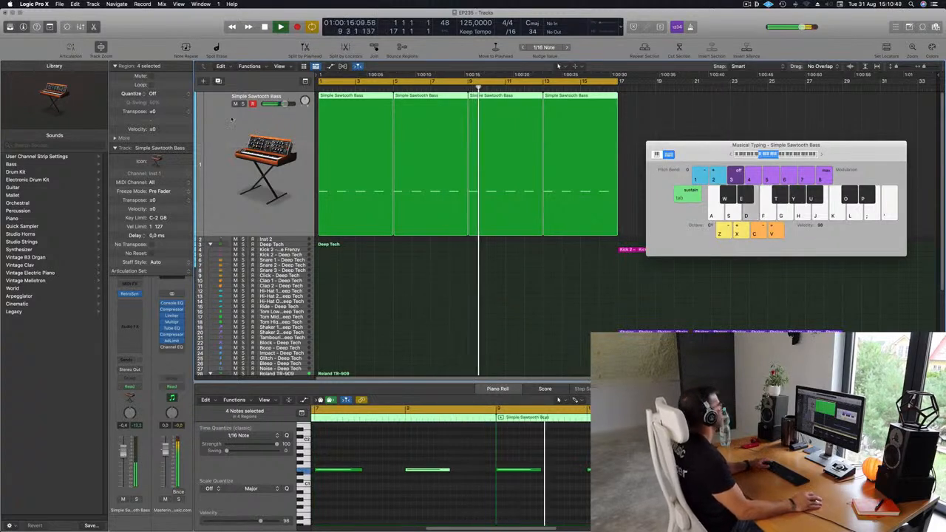
click(219, 81)
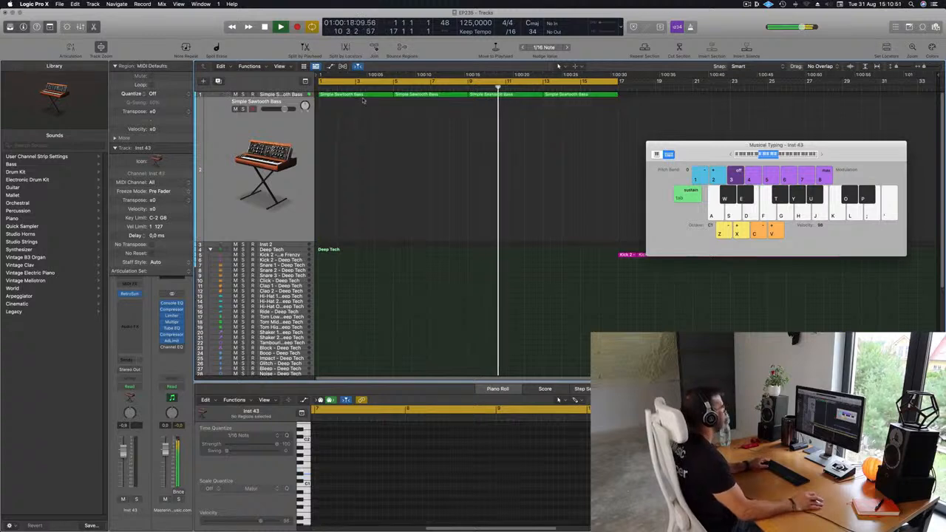
drag(363, 99, 361, 113)
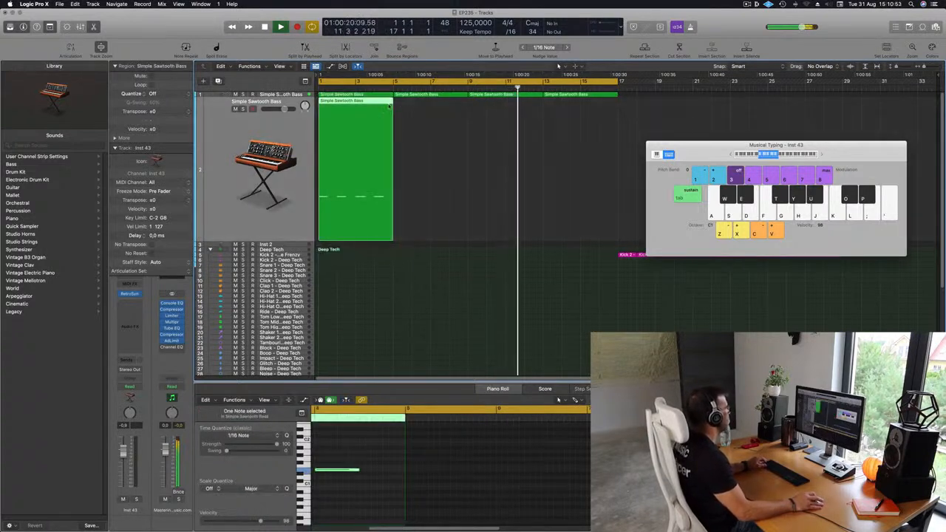
- Stop playback and transpose all four notes of the copied region up two octaves
click(349, 512)
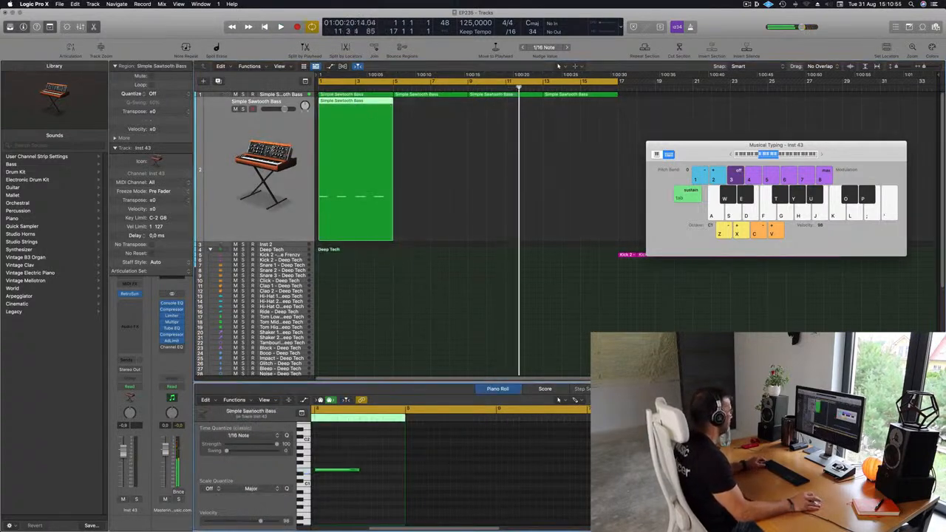
scroll(348, 512, left, 5)
key(super+a)
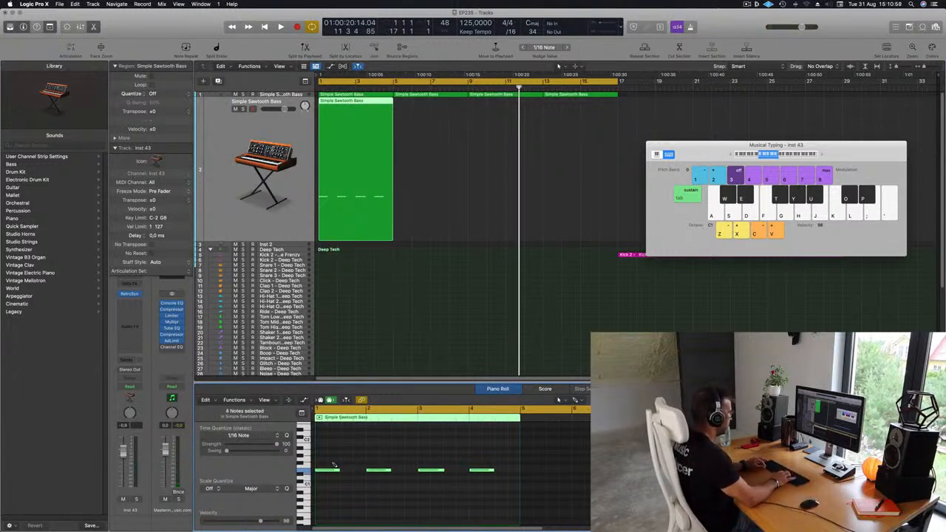
key(alt+shift+Up)
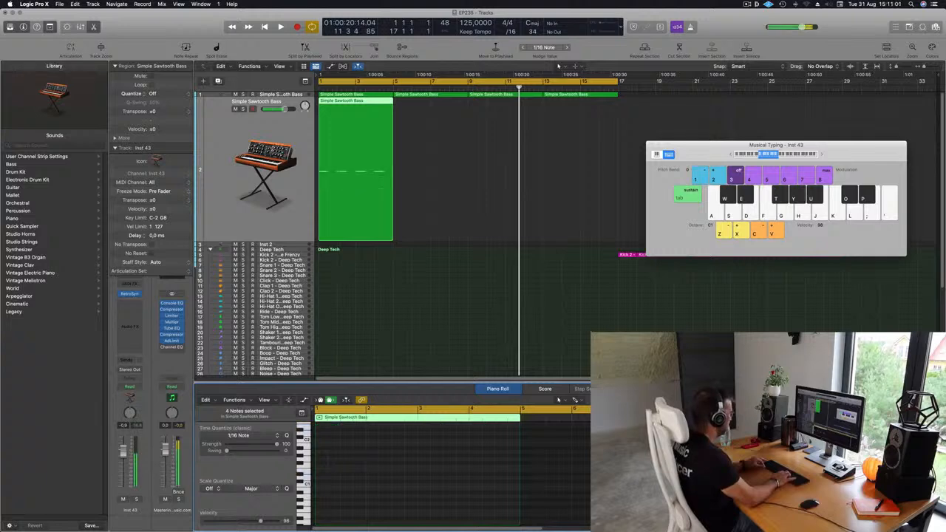
- Load the Vintage Synth Brass preset into the copied track's Retro Synth and audition it at a track volume of -20 dB
click(129, 294)
click(373, 117)
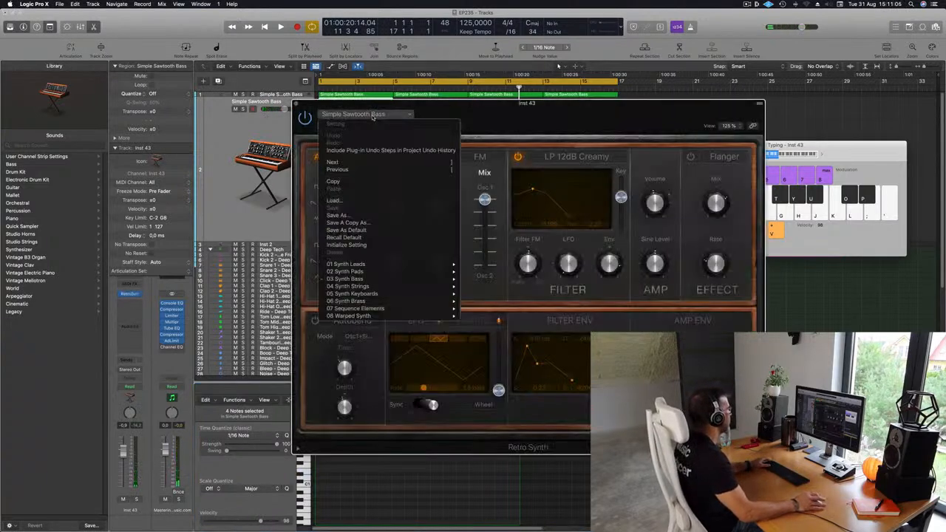
mouse_move(393, 304)
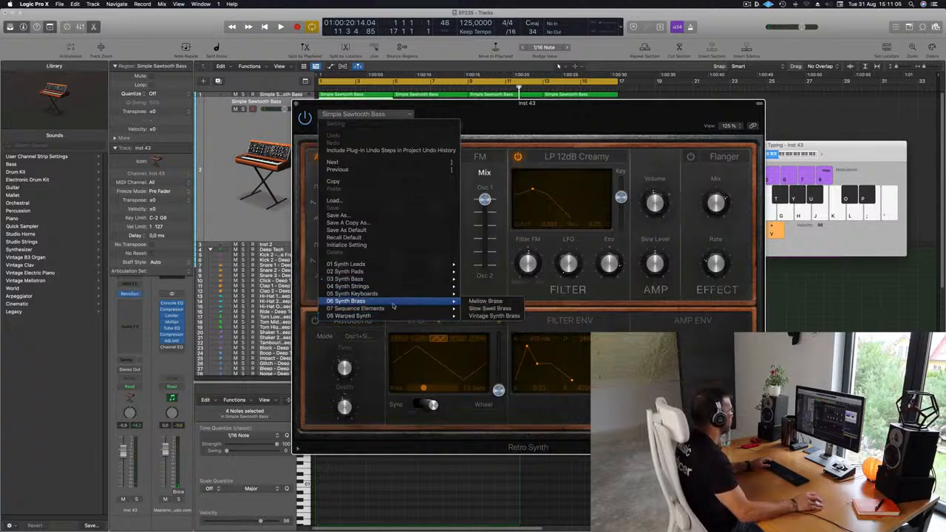
click(495, 315)
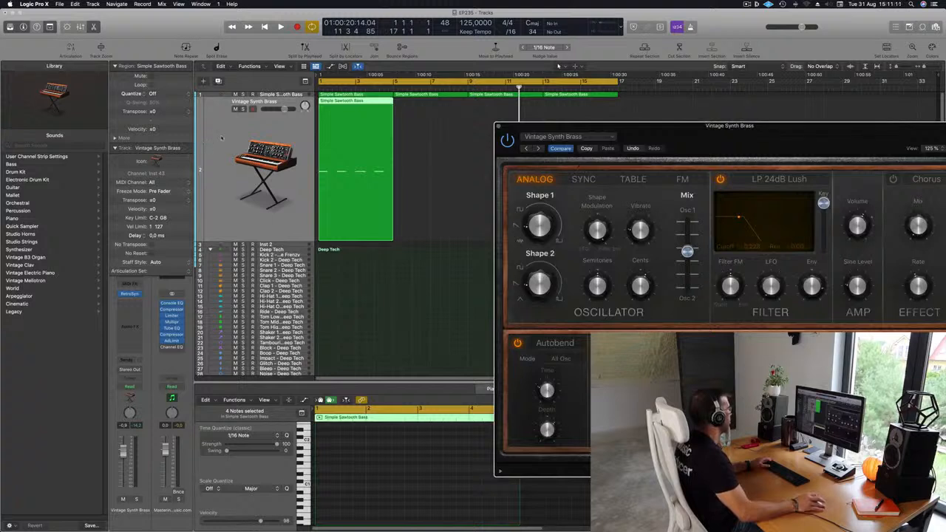
click(222, 138)
key(space)
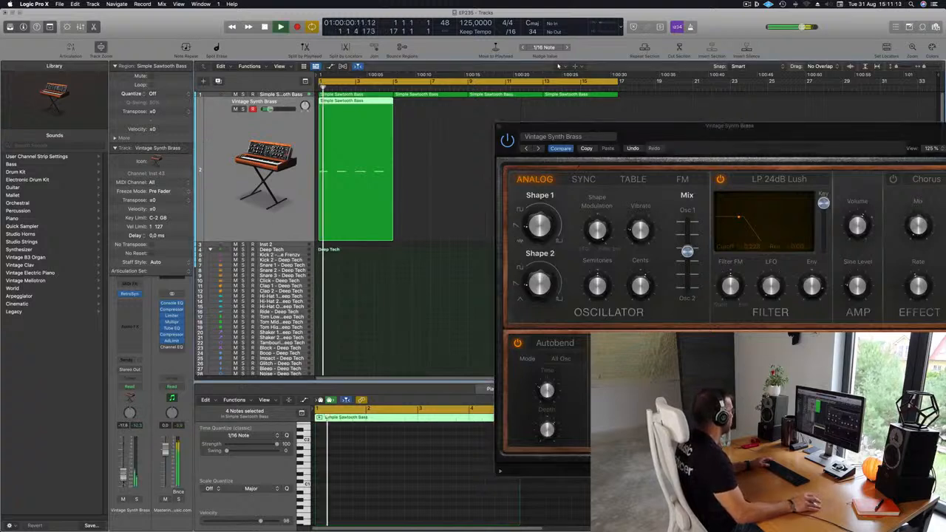
- Shift all four brass notes half a bar later and replay the loop
key(e)
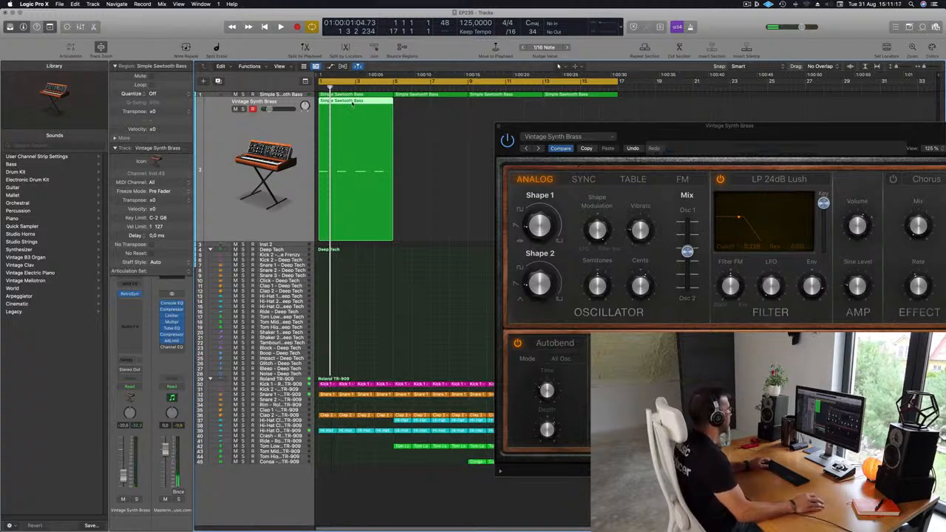
key(e)
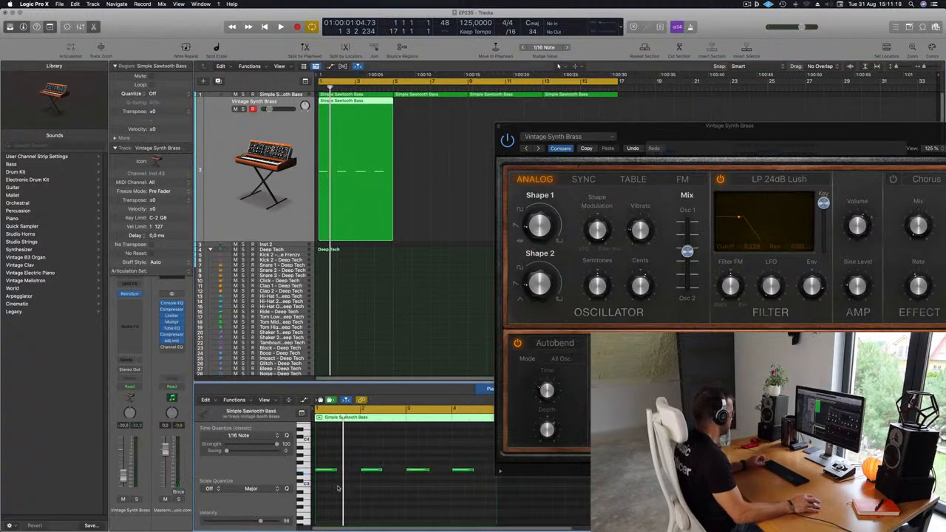
key(super+a)
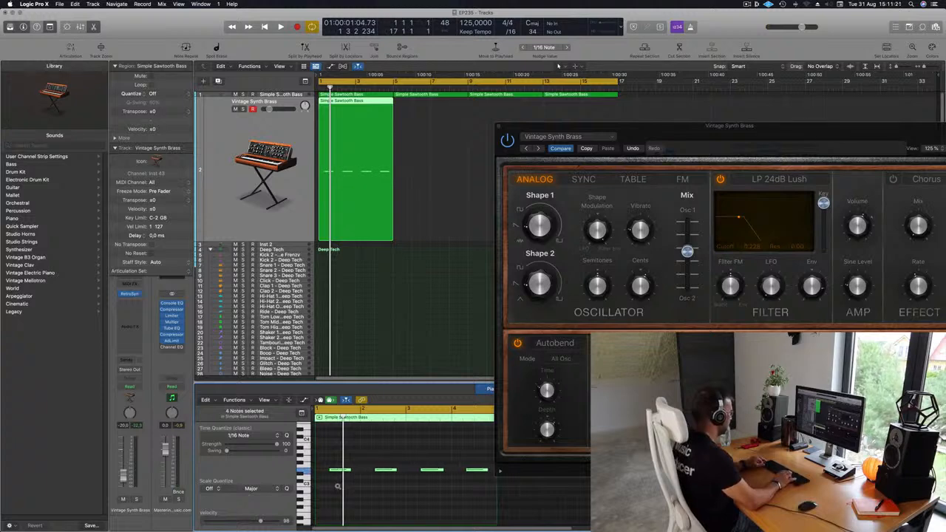
key(space)
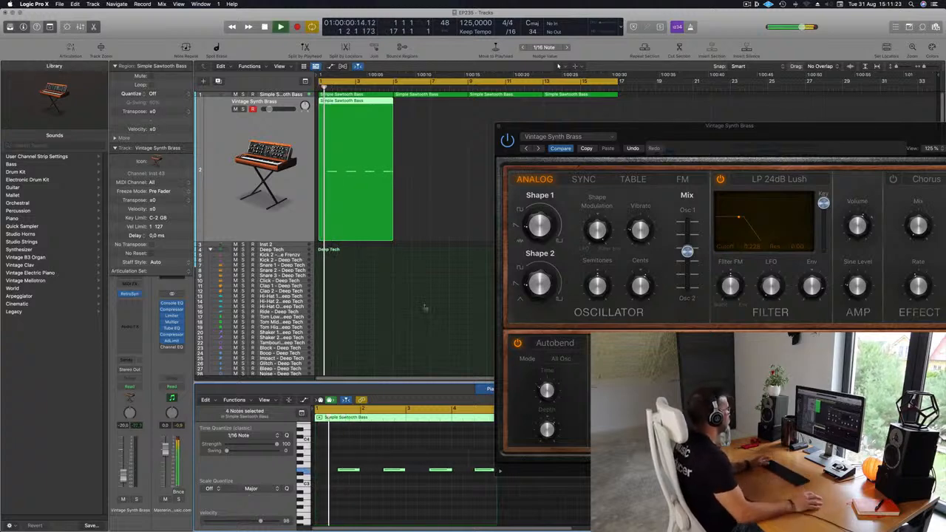
- Transpose all four brass notes down one octave and replay the loop
drag(756, 130, 635, 79)
click(389, 459)
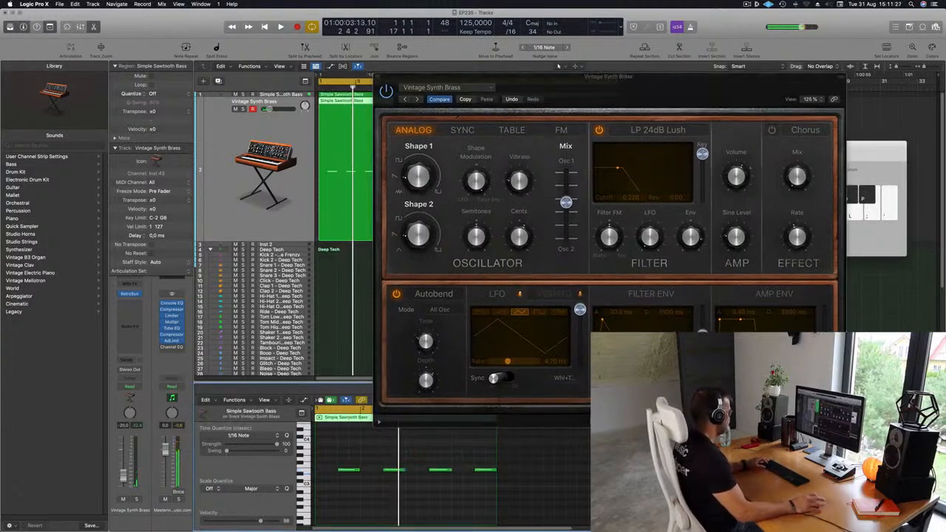
key(super+a)
key(alt+shift+Down)
key(space)
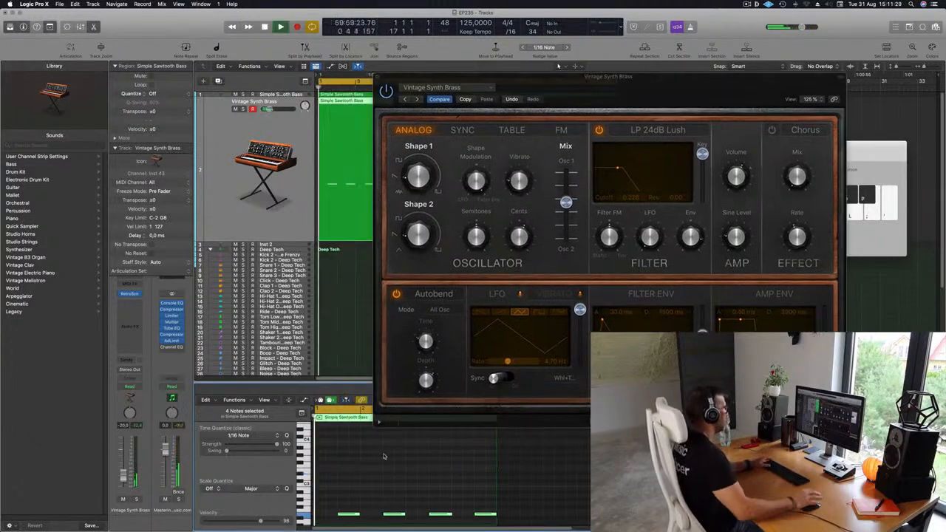
- Set the brass filter's cutoff to about 0.22 and its resonance to about 0.32, and stop playback
drag(671, 93, 607, 80)
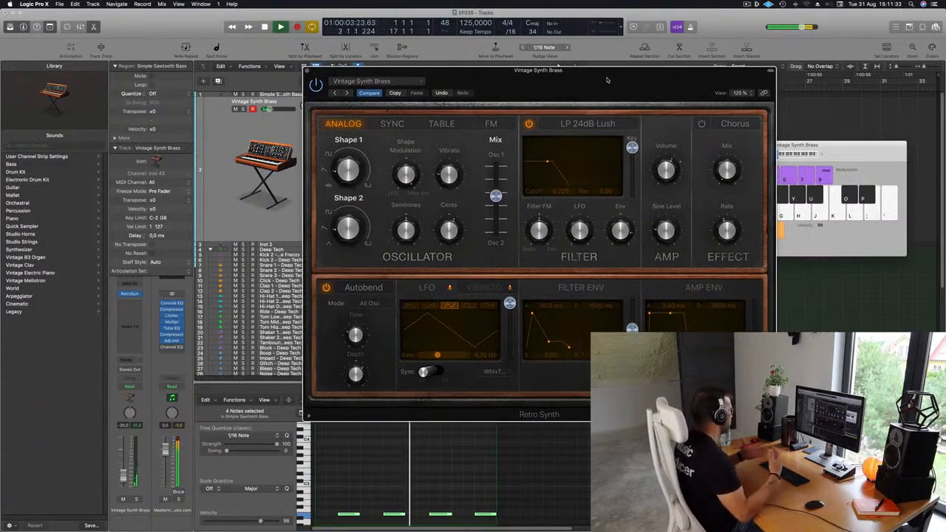
drag(608, 80, 600, 74)
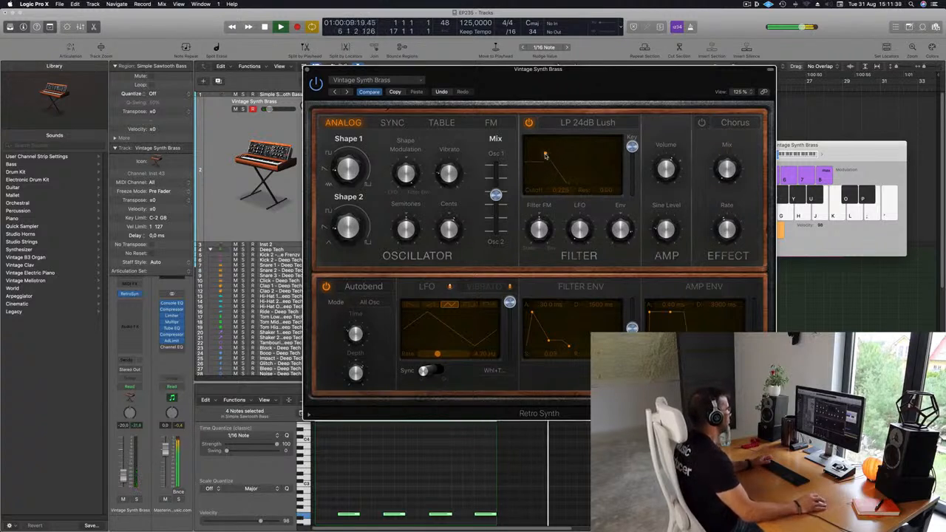
key(space)
- Repeat the brass region along the timeline up to bar 15 and restart playback
drag(399, 110, 576, 106)
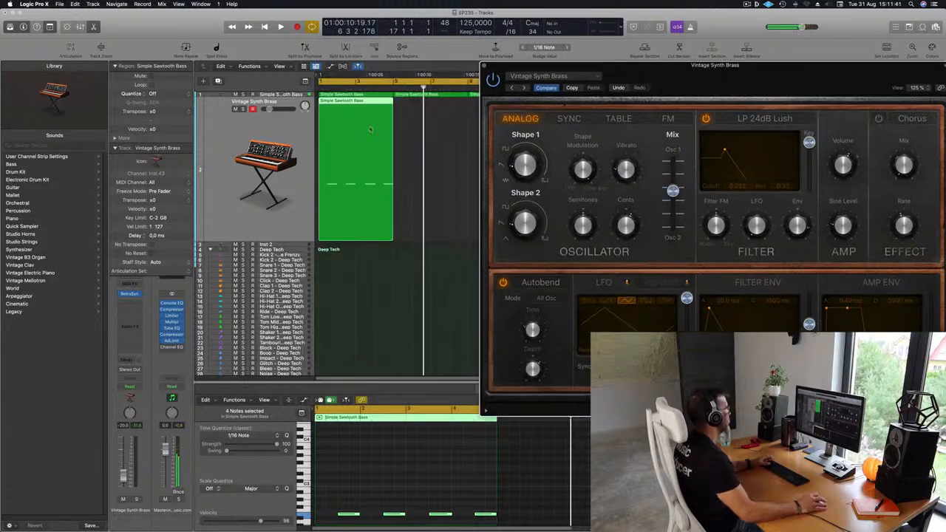
drag(405, 104, 383, 105)
key(super+r)
key(super+r)
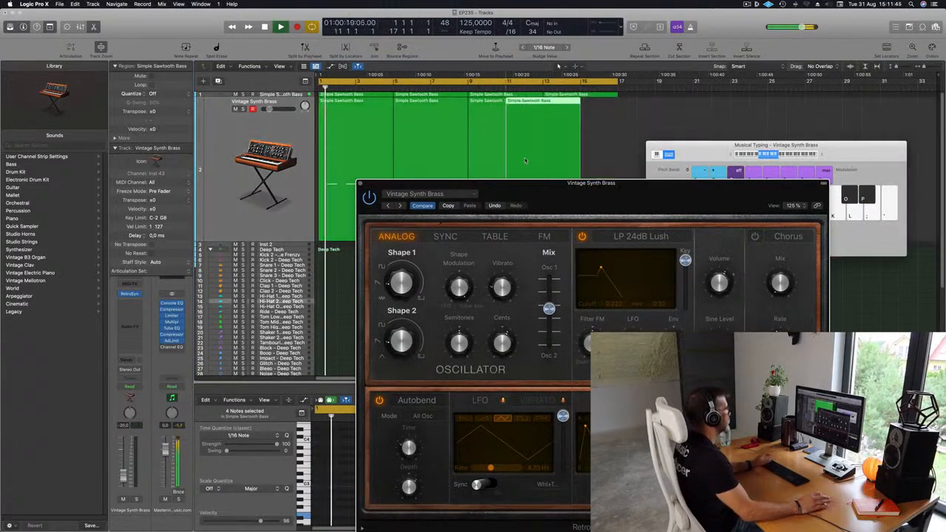
drag(542, 191, 468, 101)
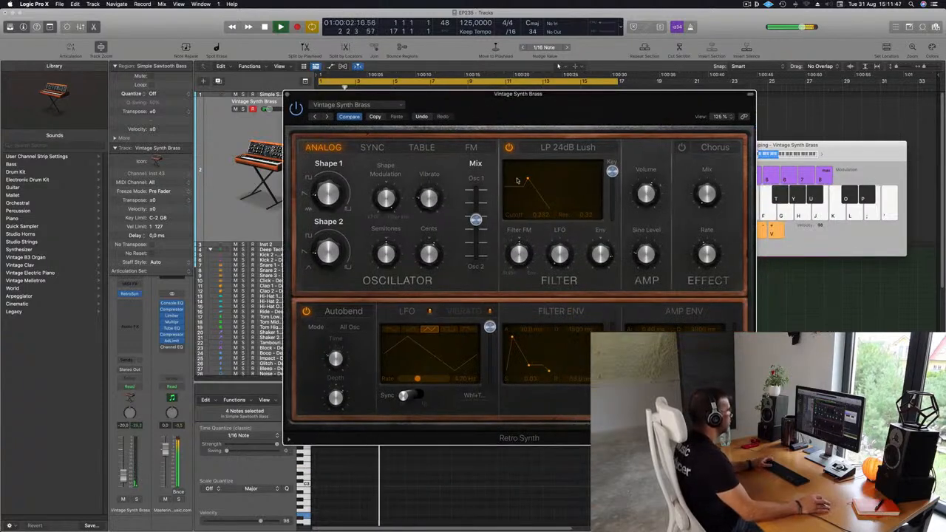
- Lower the brass filter's cutoff to about 0.08 and set its filter envelope attack to about 780 ms during playback
drag(528, 180, 513, 179)
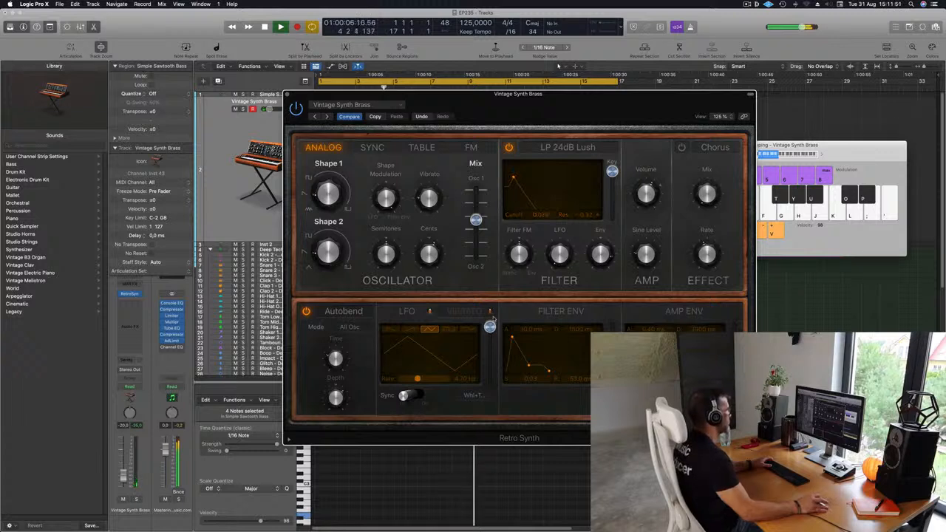
drag(512, 337, 497, 340)
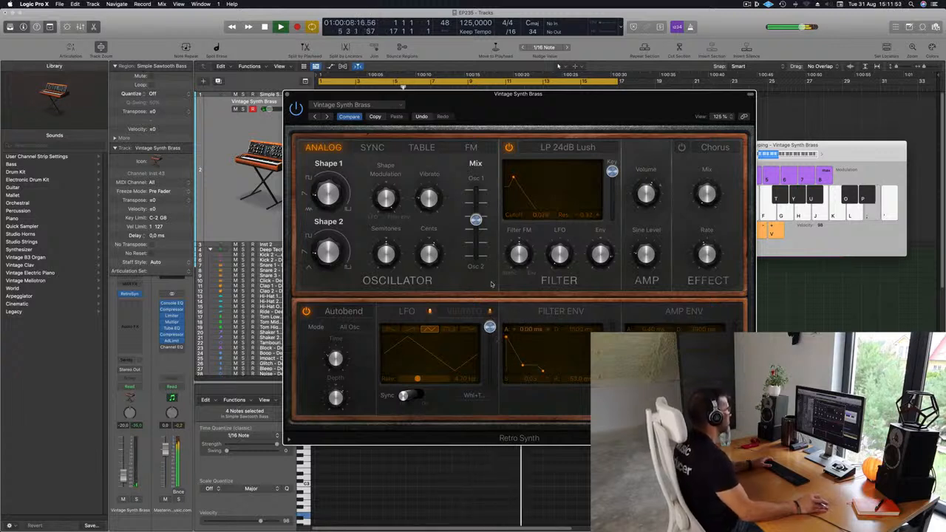
drag(577, 116, 572, 116)
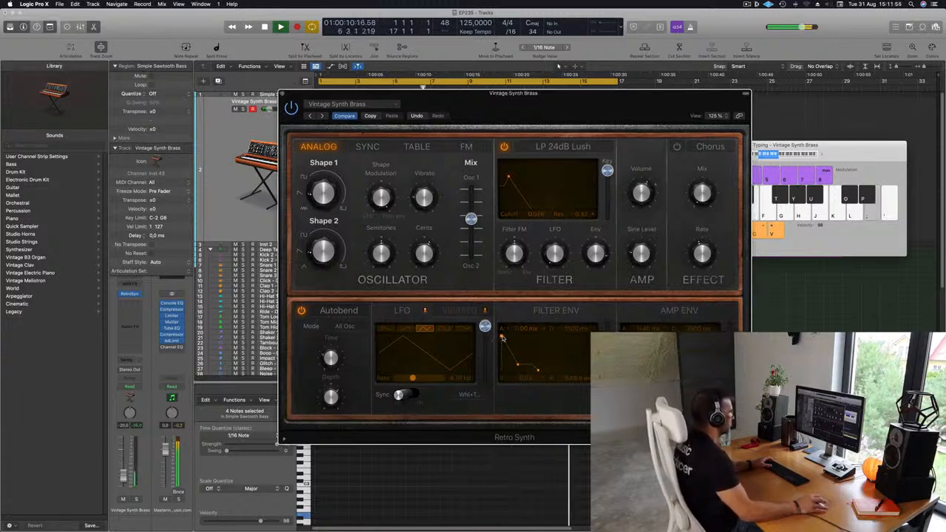
drag(501, 337, 510, 338)
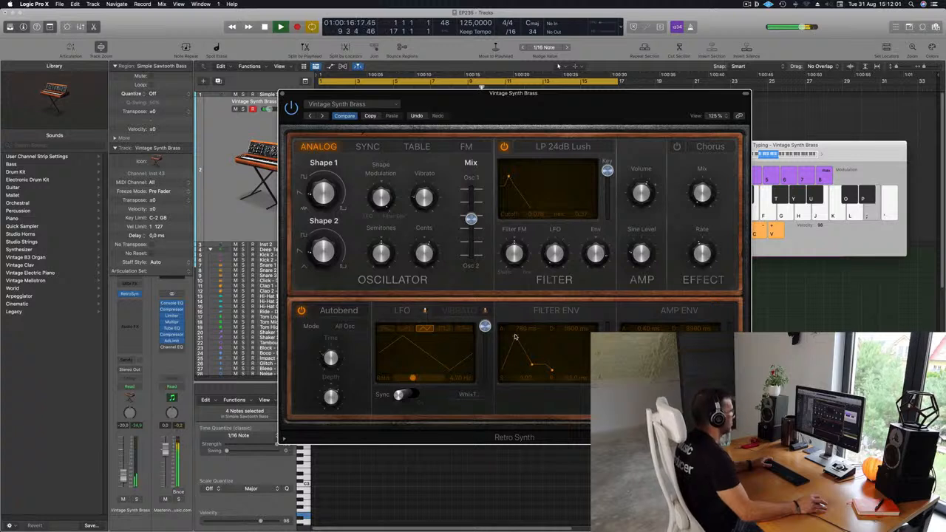
- Lengthen the brass amp envelope's attack to about 730 ms
drag(623, 337, 633, 338)
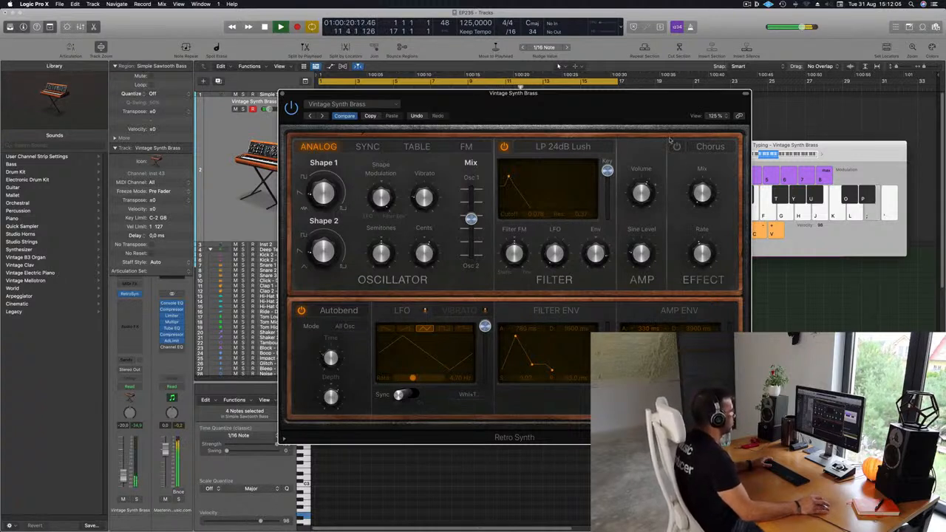
drag(597, 104, 668, 90)
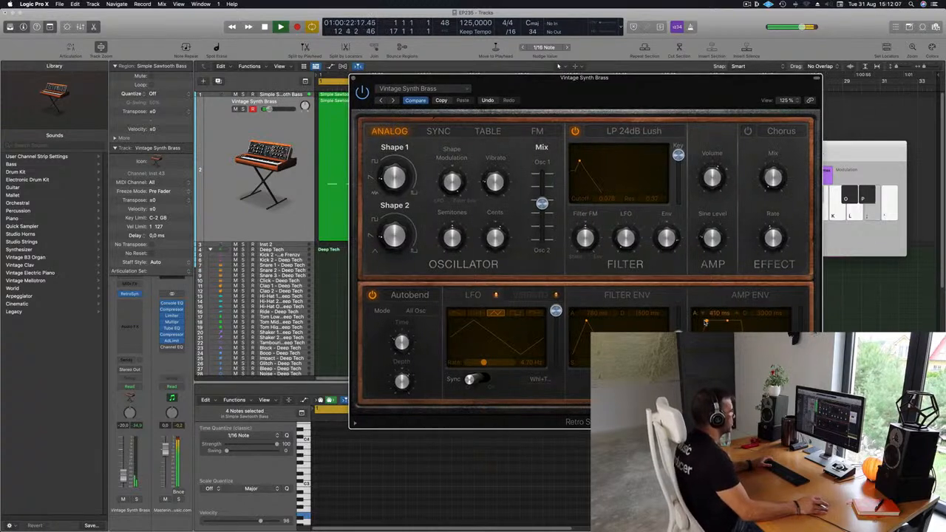
drag(705, 323, 714, 323)
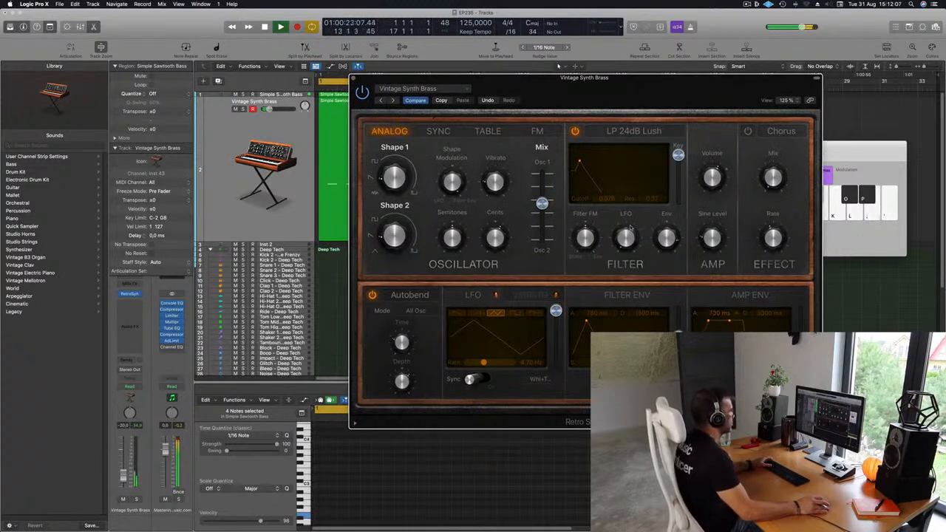
- Change the brass filter type to LP 12dB Creamy and uncover the brass regions in the arrangement
click(624, 131)
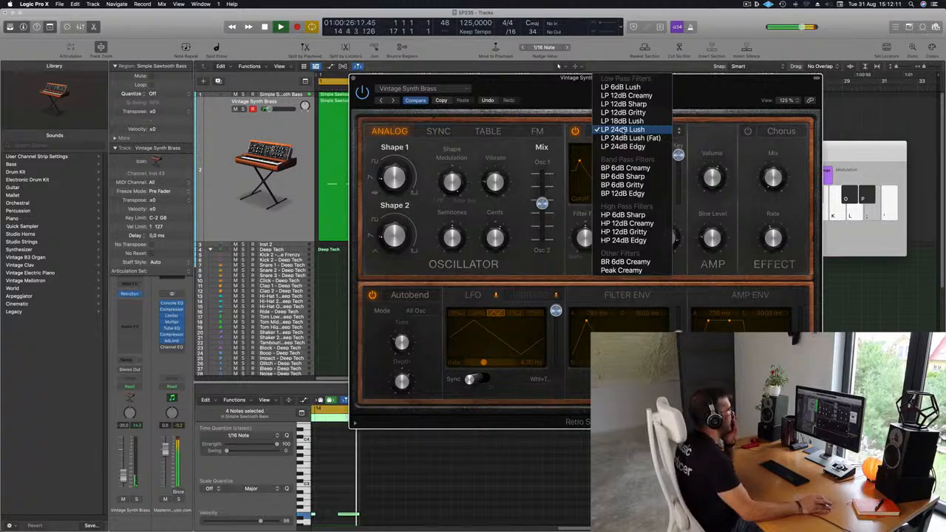
click(612, 96)
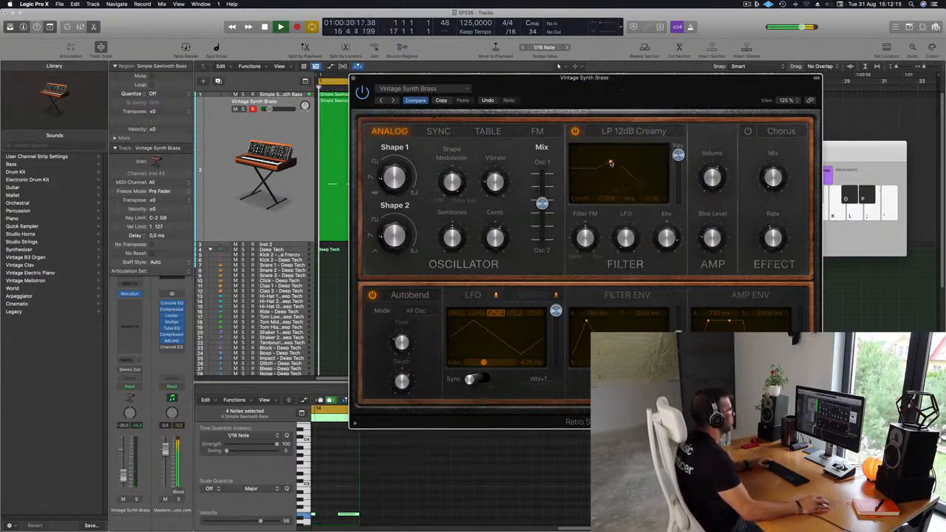
drag(521, 102, 525, 225)
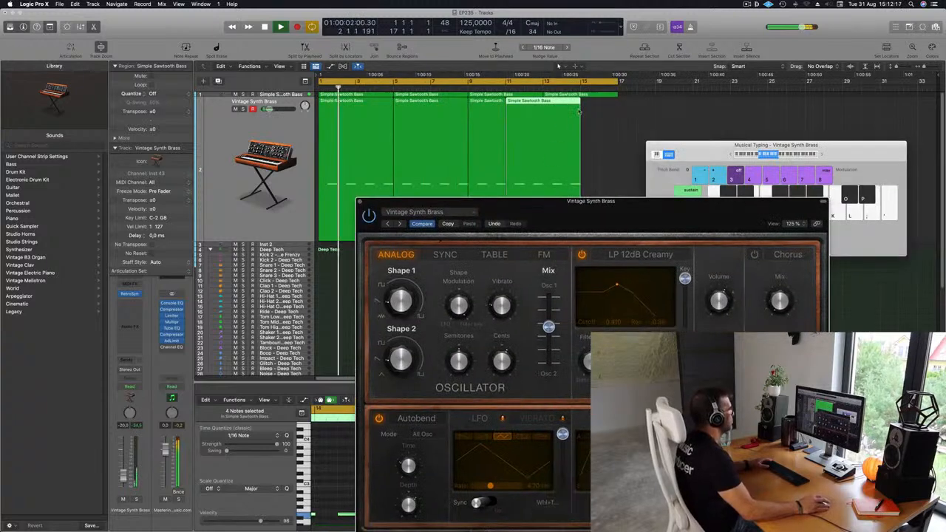
- Delete the brass region copies after bar 9 and repeat the second brass region twice to fill up to bar 17
shift+click(476, 127)
key(Delete)
click(434, 124)
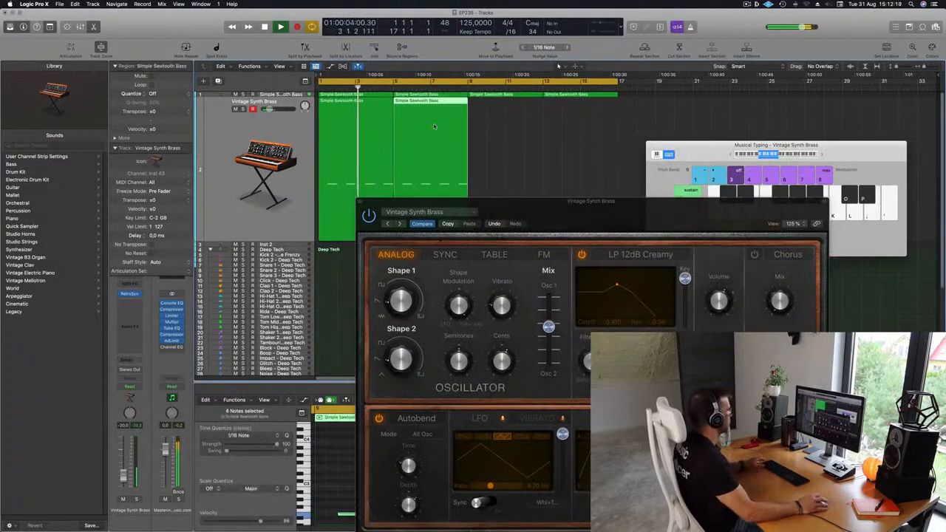
key(super+r)
key(super+r)
- Set the LP 12dB Creamy filter's cutoff to about 0.09 and its resonance to about 0.44
drag(569, 210, 587, 176)
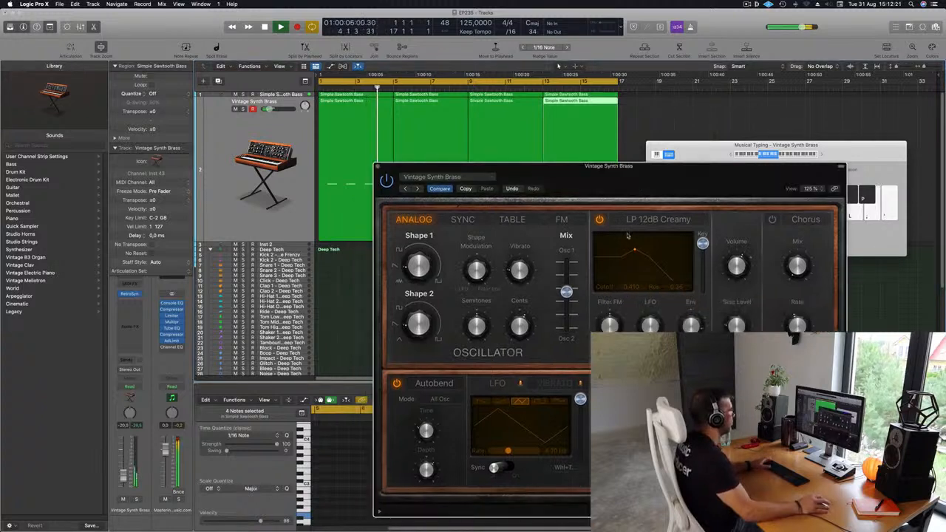
drag(635, 251, 604, 248)
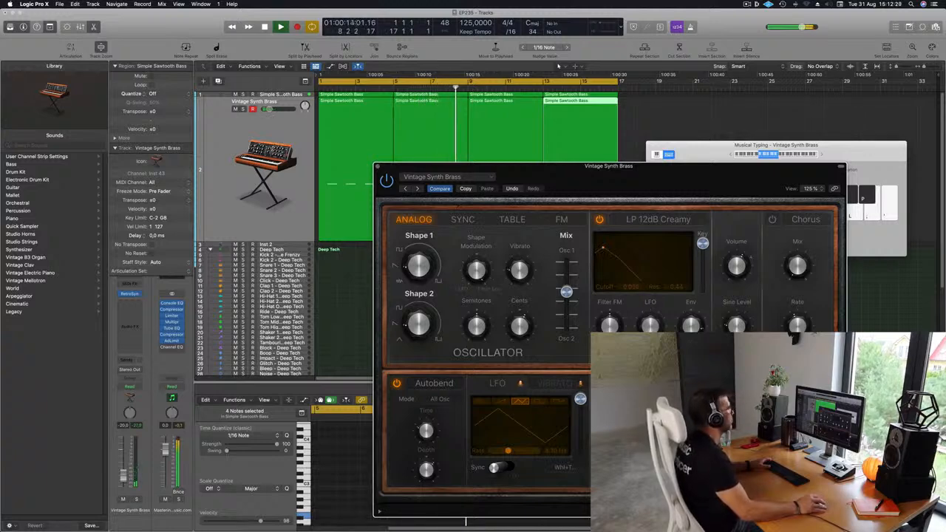
- Modulate the brass filter with the LFO, using a tempo-synced square wave, and adjust the modulation amount by ear
drag(707, 166, 671, 50)
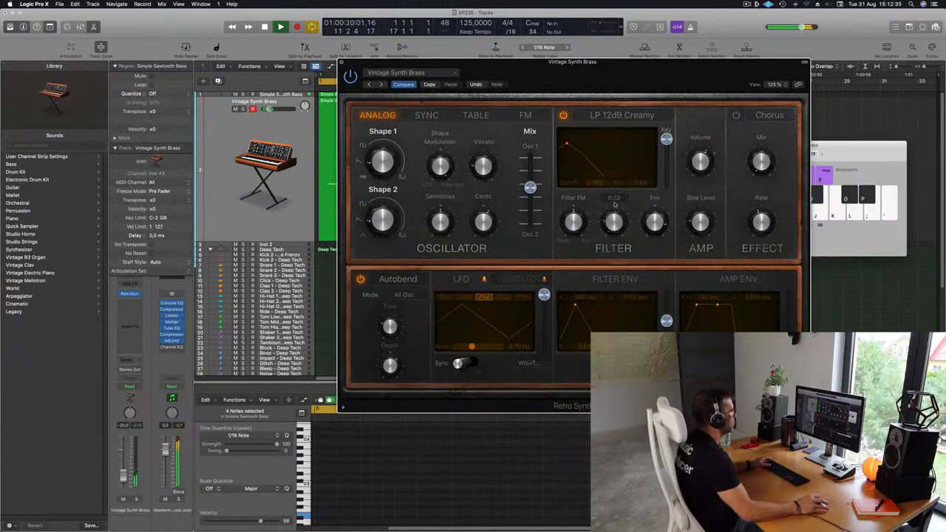
drag(614, 204, 616, 219)
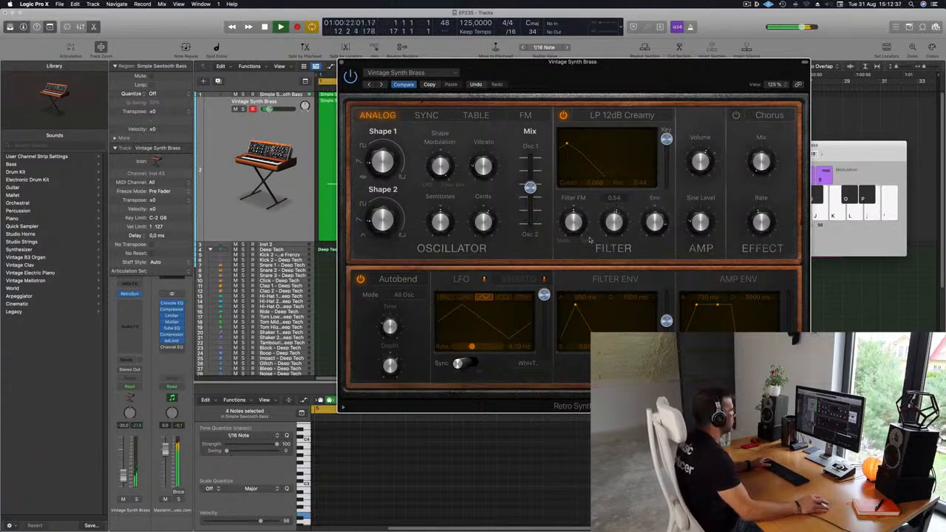
drag(458, 363, 505, 338)
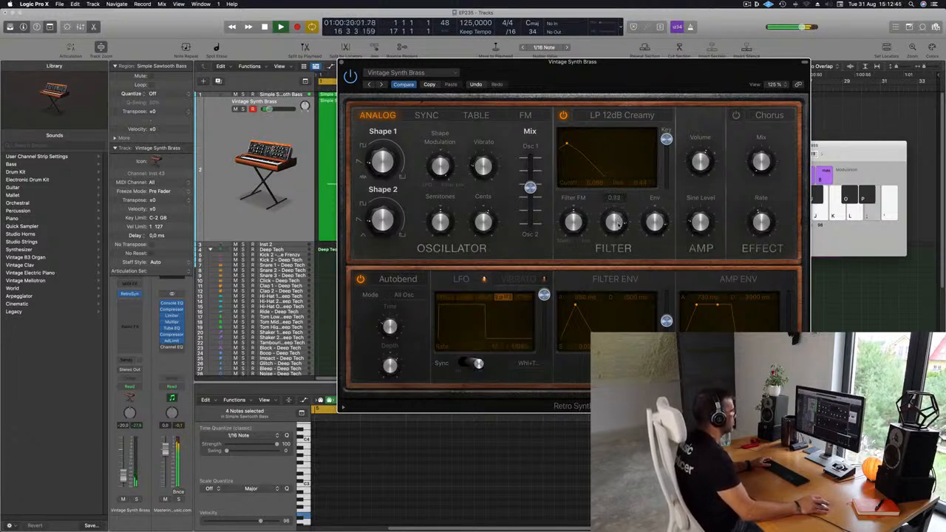
drag(619, 217, 615, 225)
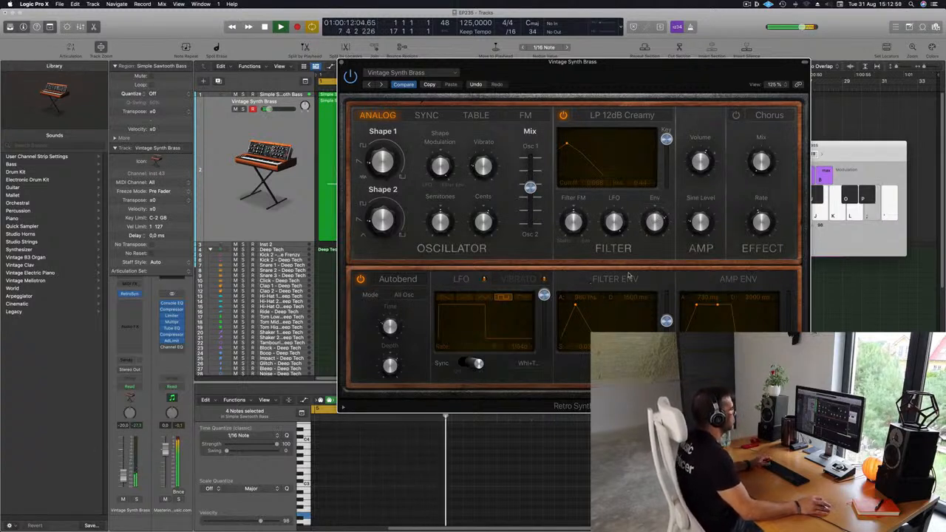
- Set the brass filter envelope's decay to about 4900 ms and close the synth
drag(630, 63, 661, 65)
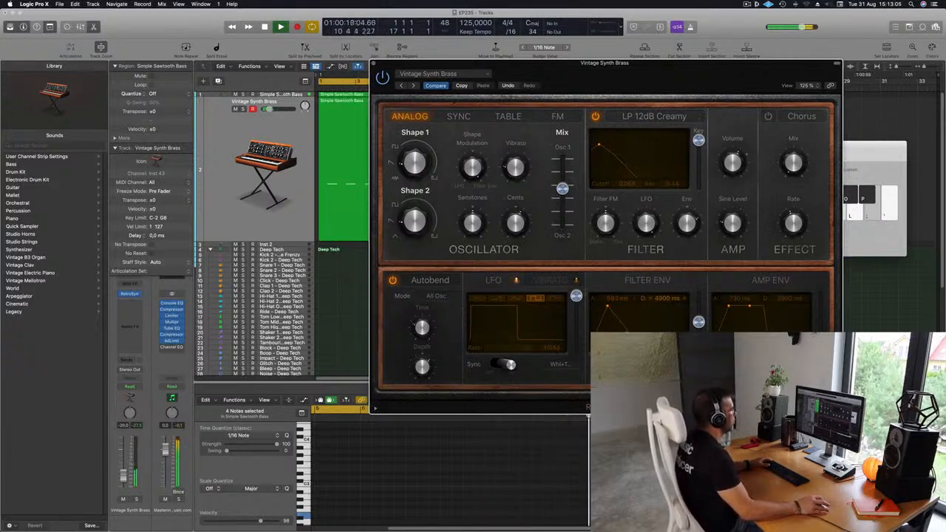
drag(674, 87, 596, 75)
click(344, 62)
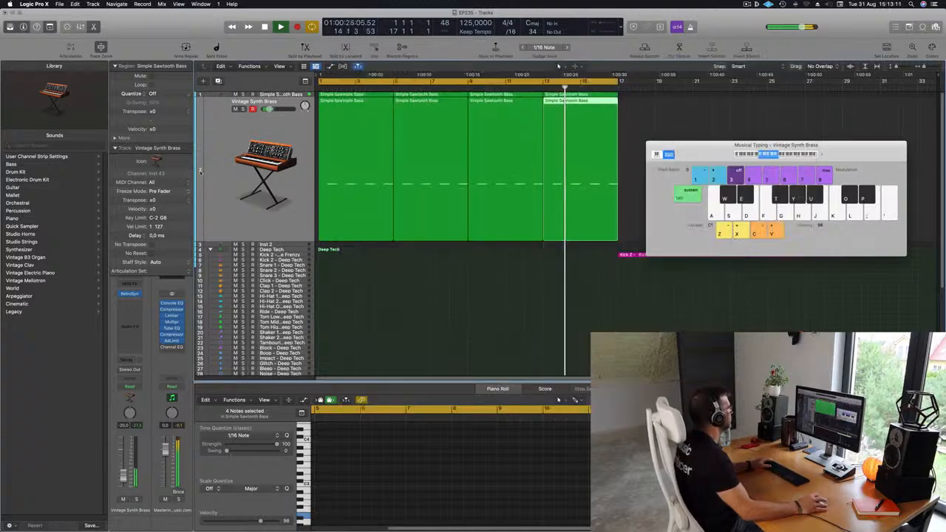
- Duplicate the Vintage Synth Brass track with its settings, move the first brass region onto it, and stop playback
click(231, 161)
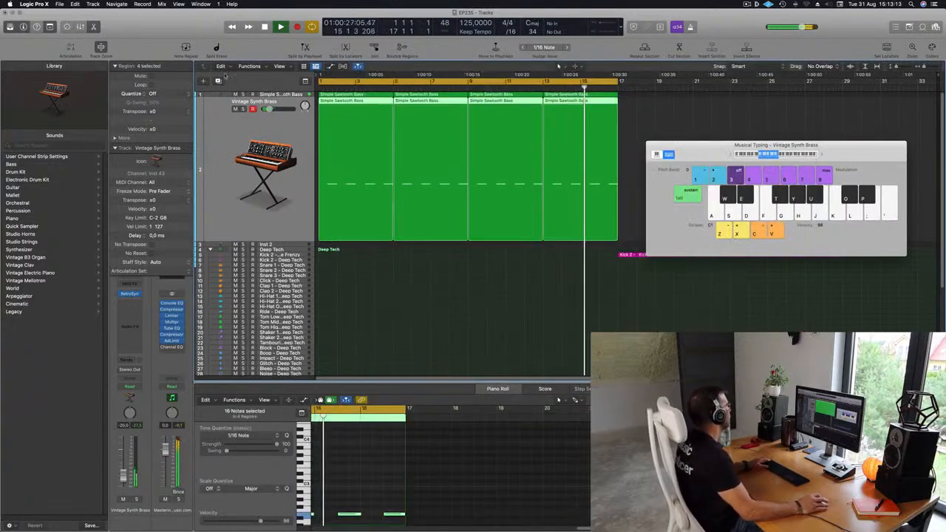
key(super+d)
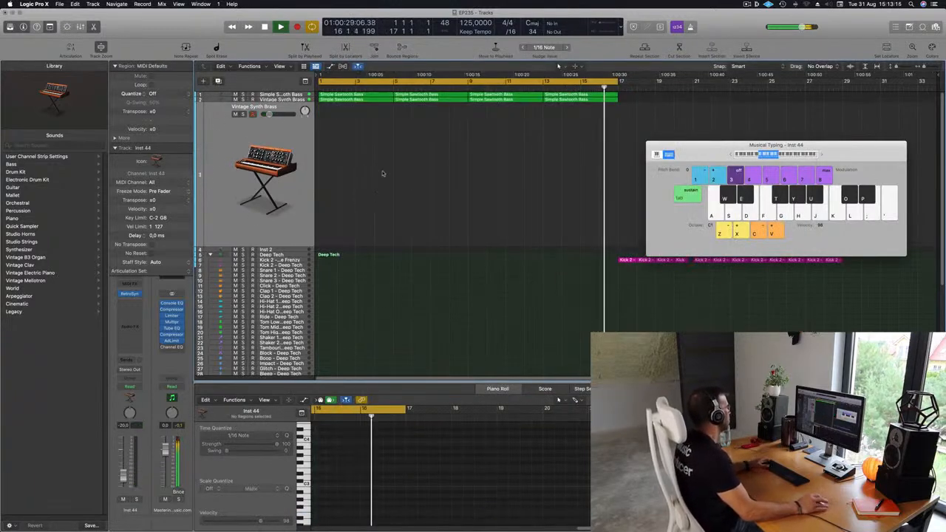
key(Return)
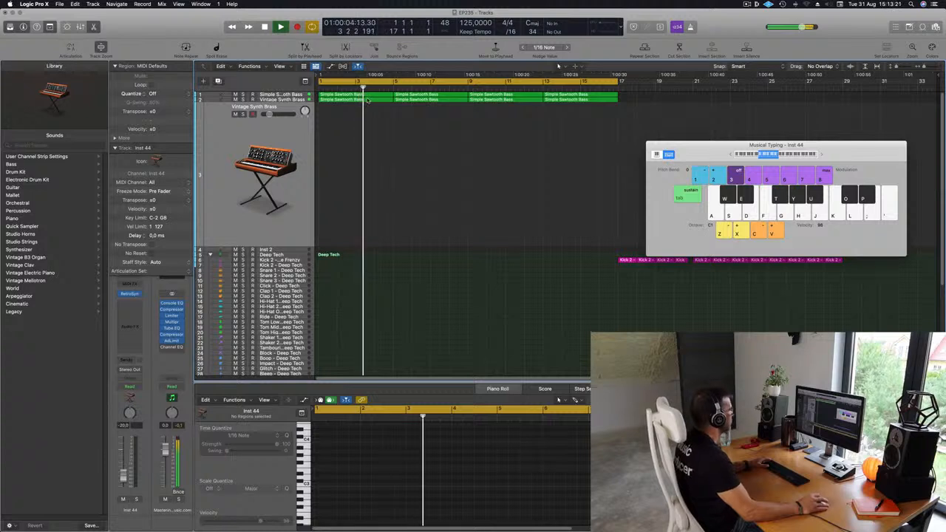
drag(362, 96, 366, 121)
key(space)
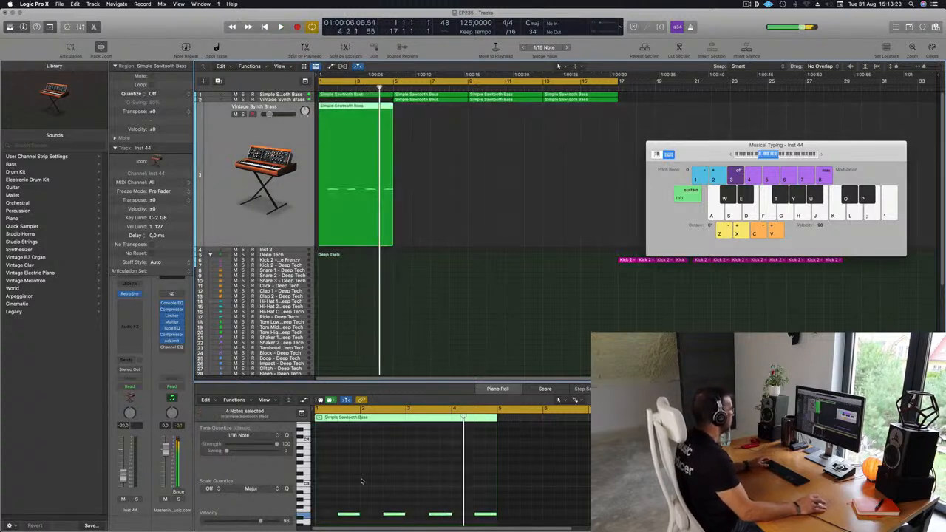
- Reduce the moved region's notes to a single E2 note held from bar 1 across all four bars
scroll(342, 482, down, 2)
click(394, 496)
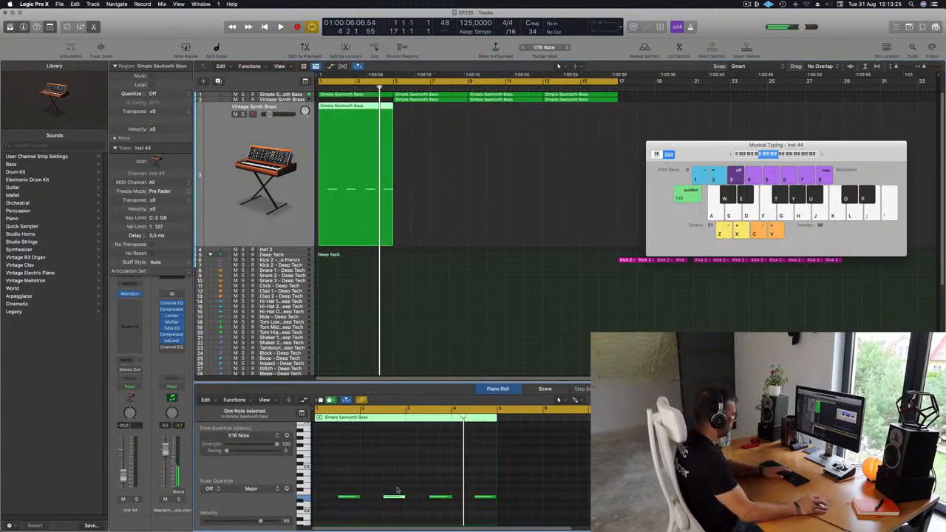
drag(419, 470, 498, 509)
key(Delete)
drag(351, 498, 488, 497)
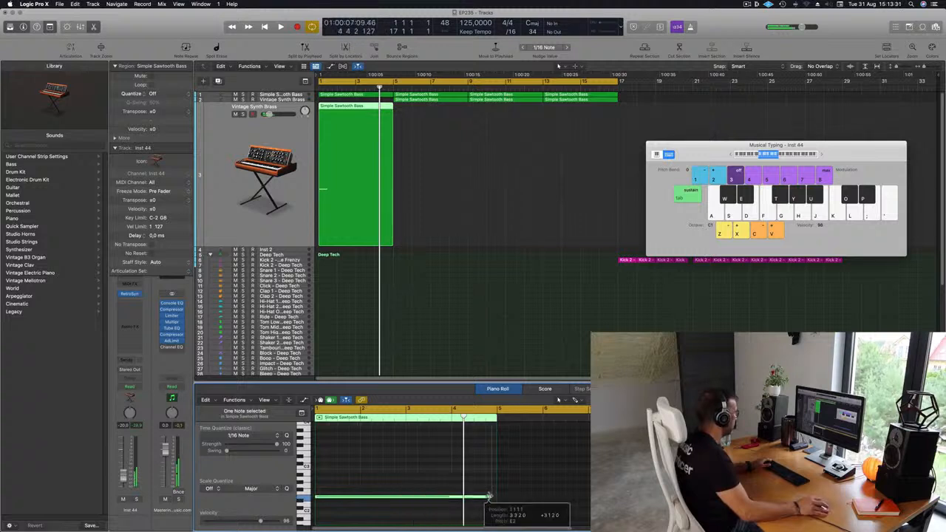
- Copy the second brass region back to bar 1 on the original Vintage Synth Brass track
click(260, 138)
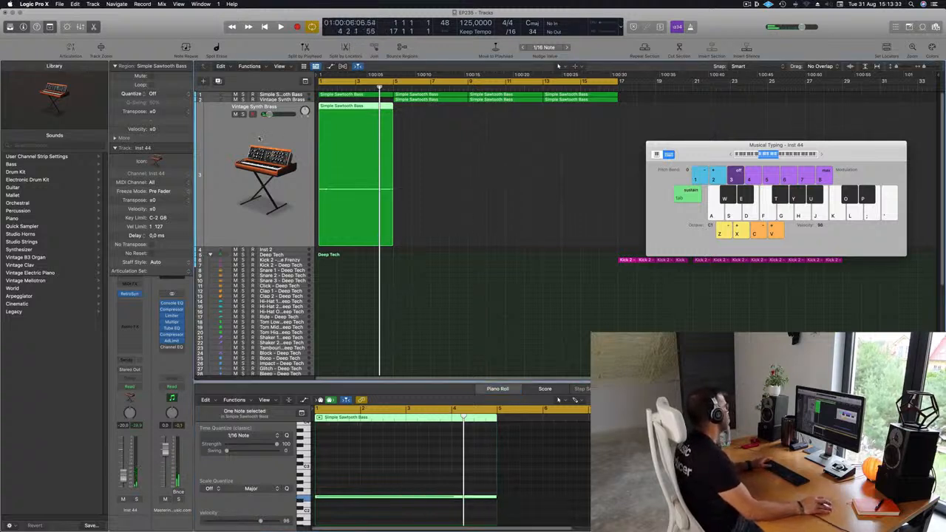
drag(431, 101, 358, 108)
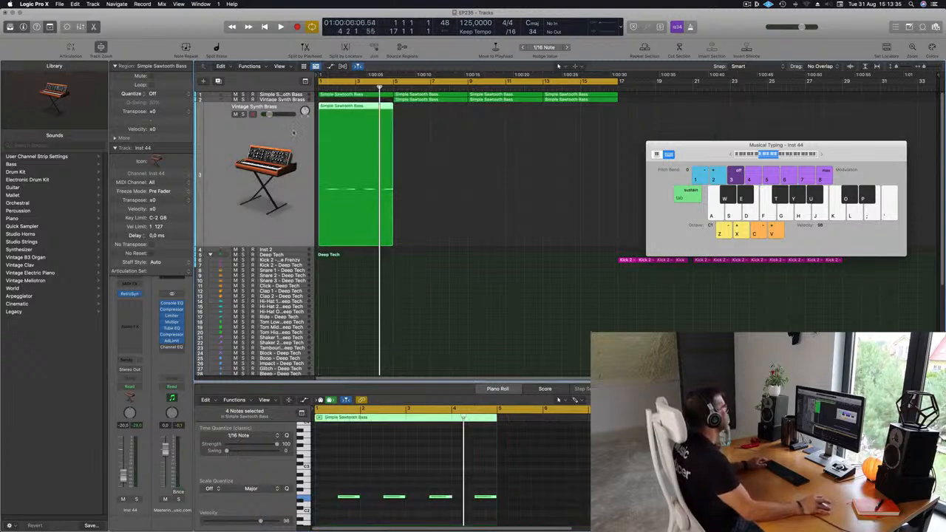
click(424, 100)
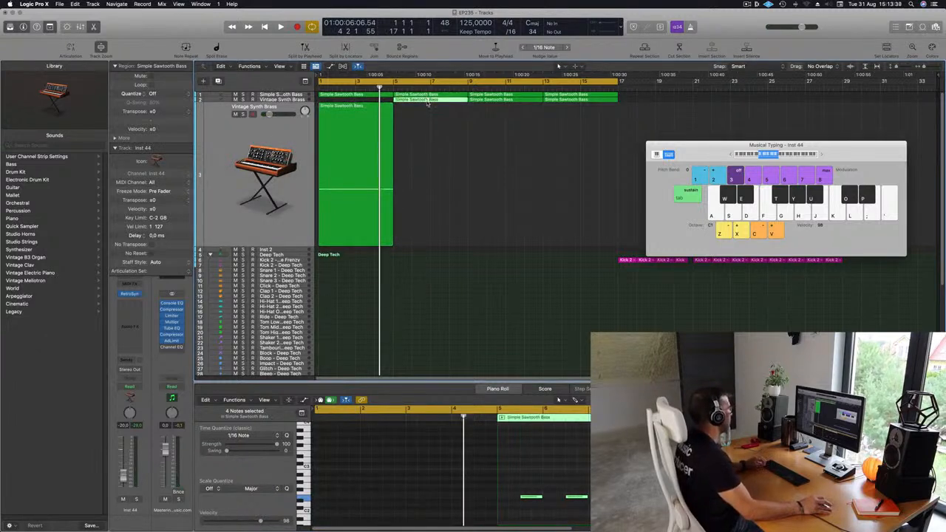
drag(427, 105, 319, 106)
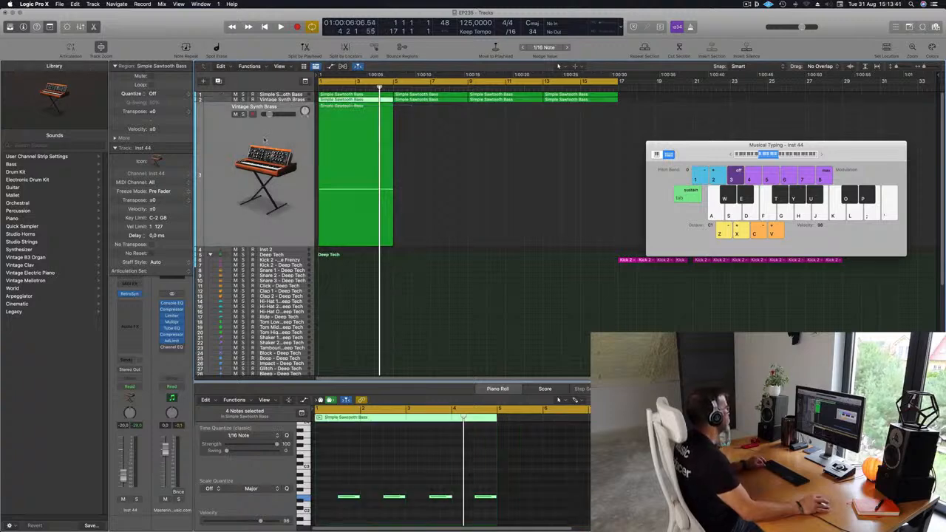
- Load the Rain Clouds preset from the Synth Pads category into the new track's Retro Synth
click(129, 294)
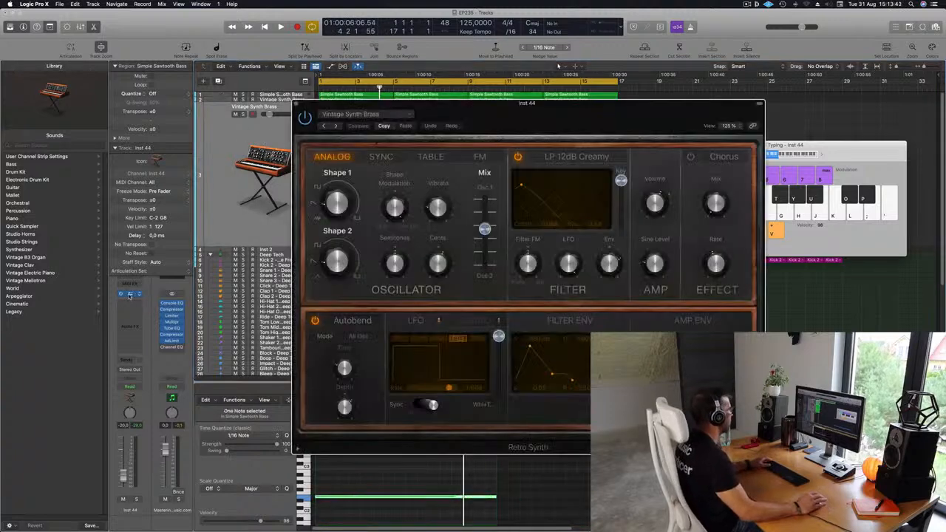
click(365, 116)
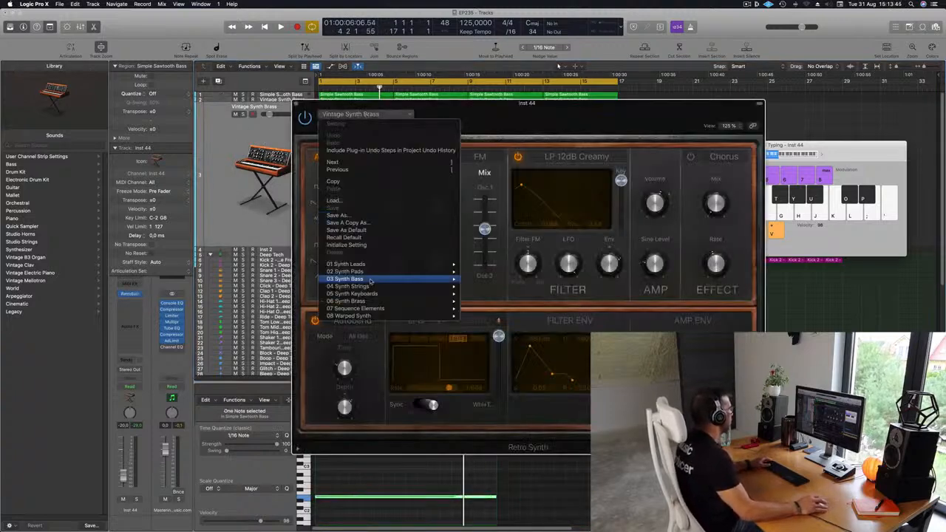
mouse_move(375, 274)
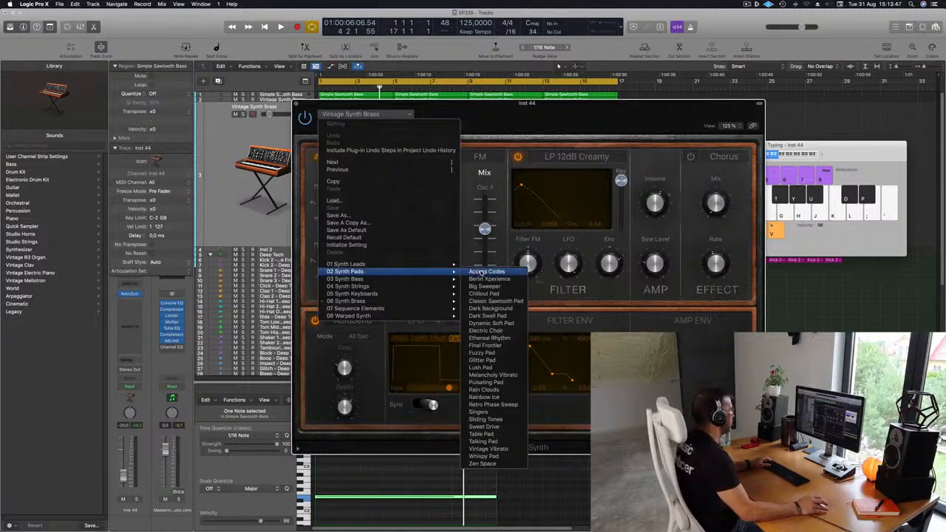
click(484, 390)
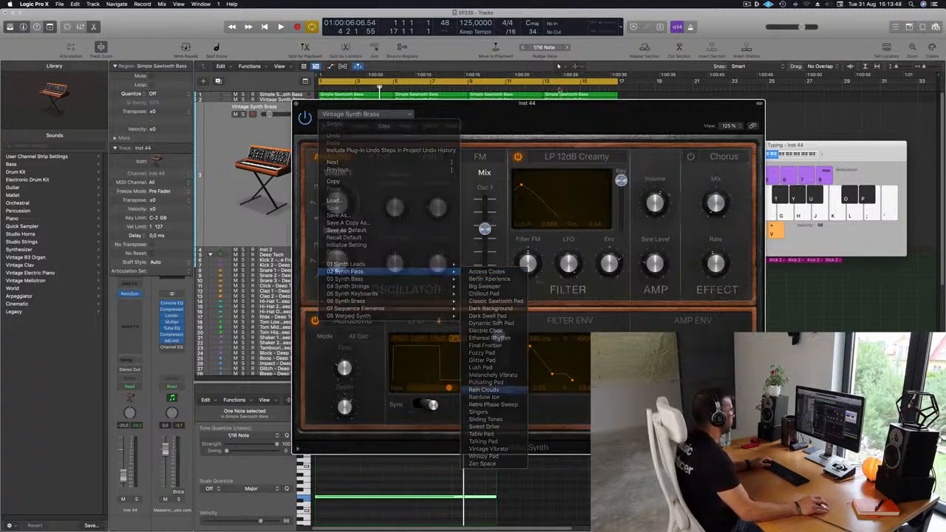
- Play the loop from the start to hear the pad track with the Rain Clouds preset
drag(412, 133, 535, 108)
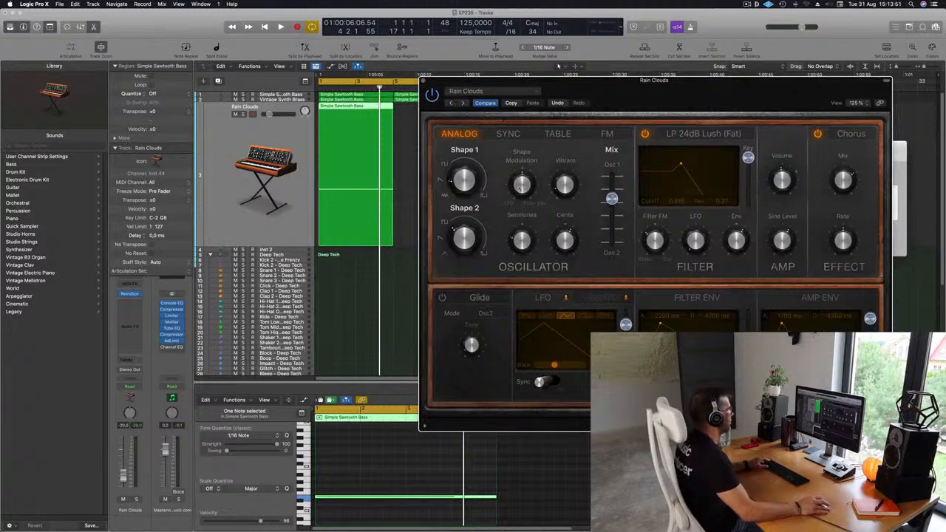
drag(520, 188, 383, 237)
click(370, 108)
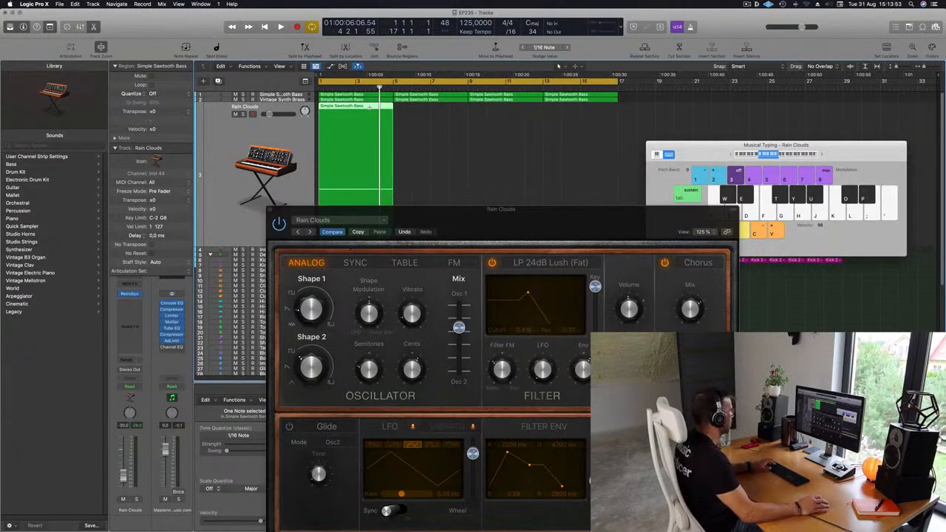
key(space)
drag(583, 215, 617, 100)
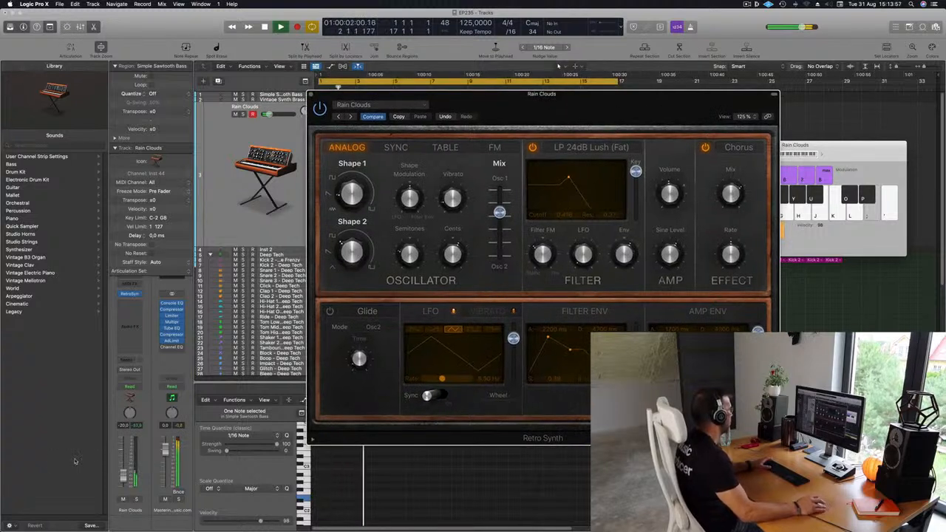
- Audition the following pad presets during playback: Rainbow Ice, Retro Phase Sweep and Singers
click(413, 102)
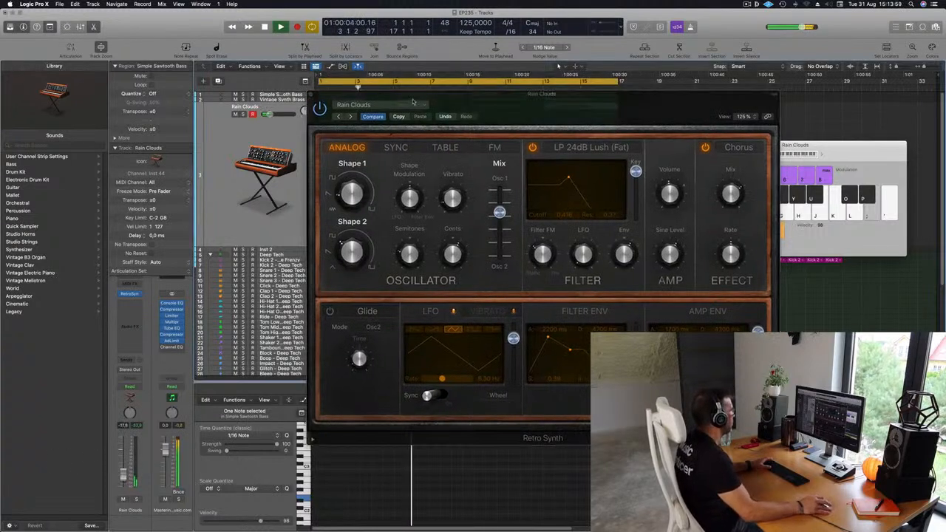
click(351, 117)
click(351, 116)
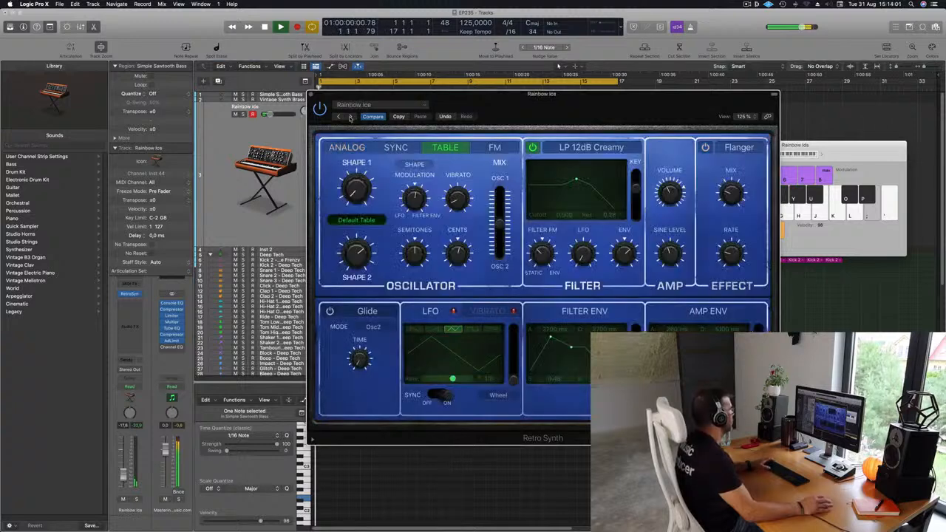
click(352, 117)
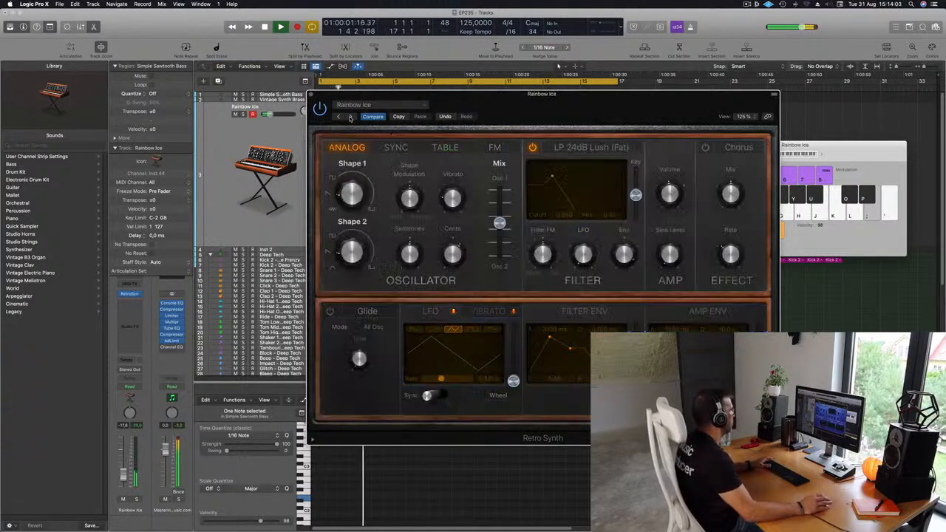
drag(564, 108, 534, 115)
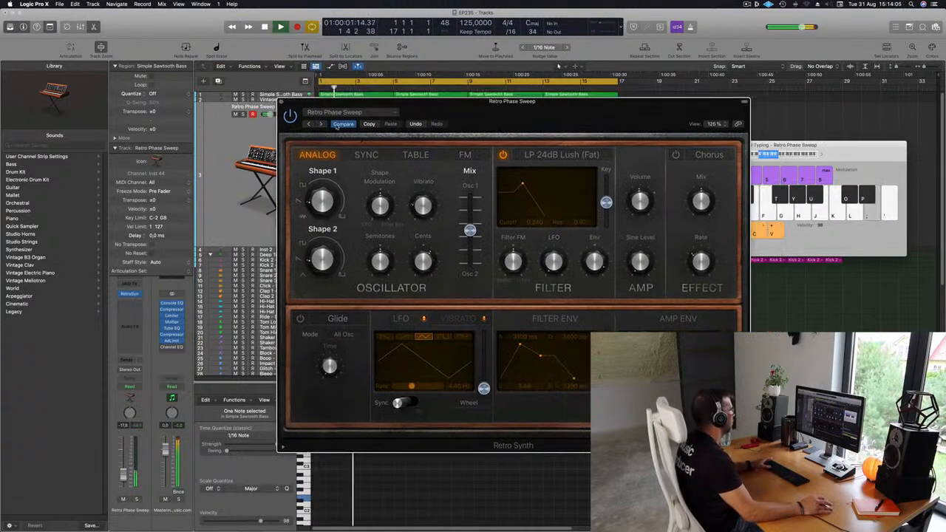
click(320, 124)
key(space)
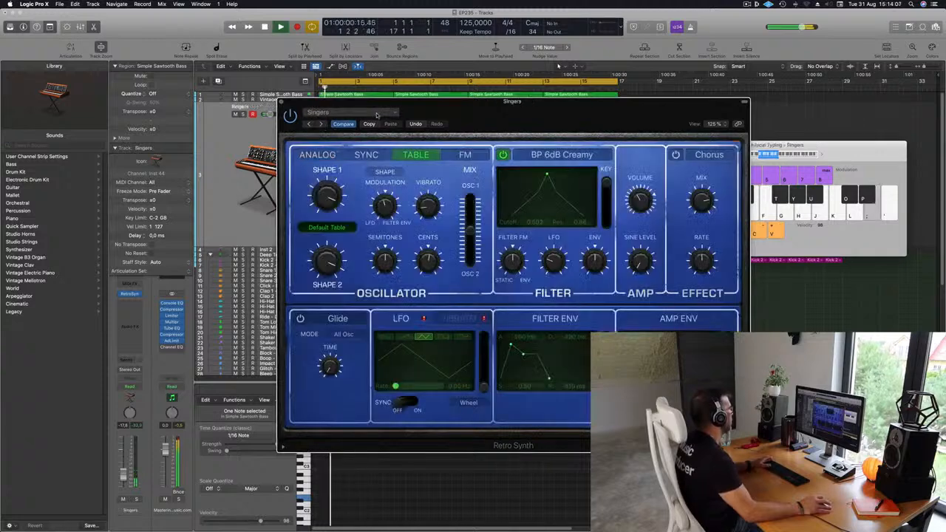
- Load the Chillout Pad preset from the 02 Synth Pads category into the pad track's Retro Synth
drag(473, 103, 493, 95)
click(339, 104)
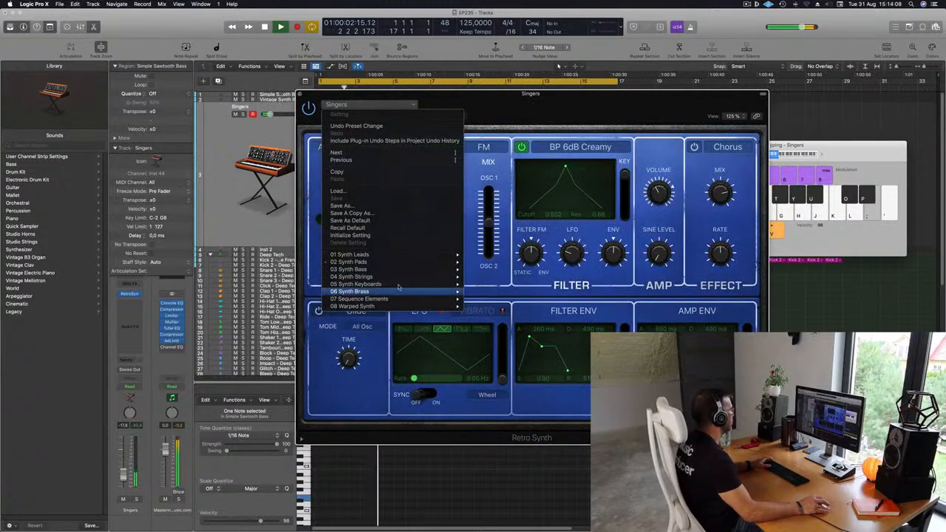
mouse_move(443, 262)
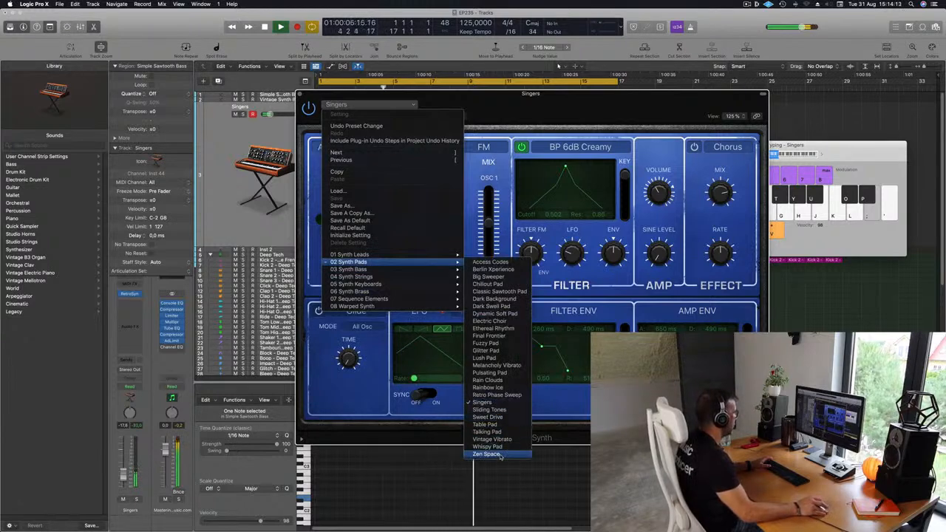
click(494, 284)
mouse_move(575, 97)
mouse_down()
mouse_move(534, 98)
mouse_move(588, 90)
mouse_up()
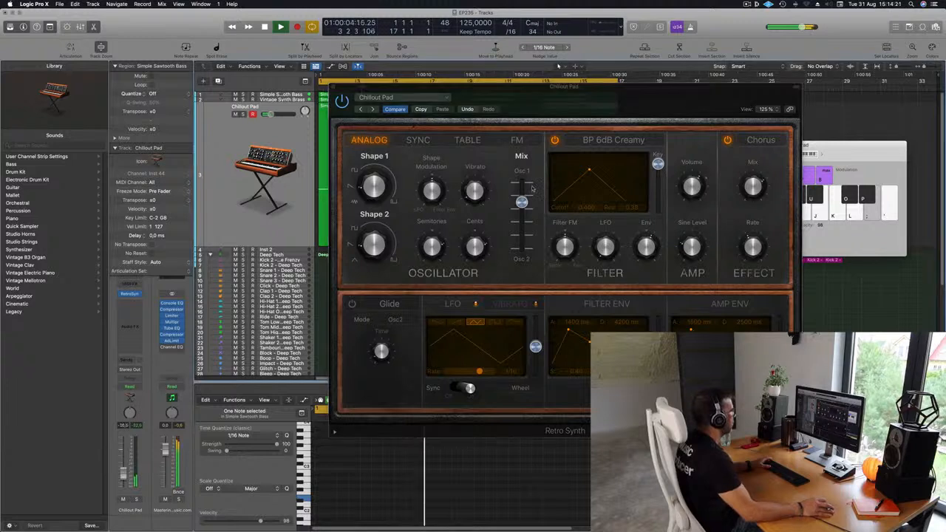
- Lengthen the filter envelope's attack to 10.0 s and set the filter cutoff to about 0.378 with resonance about 0.30
drag(589, 172, 582, 174)
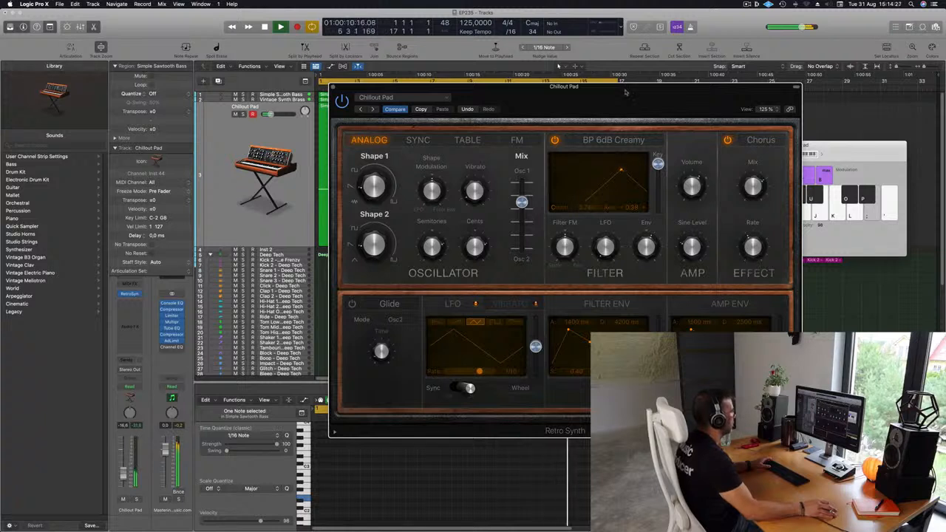
drag(625, 92, 653, 68)
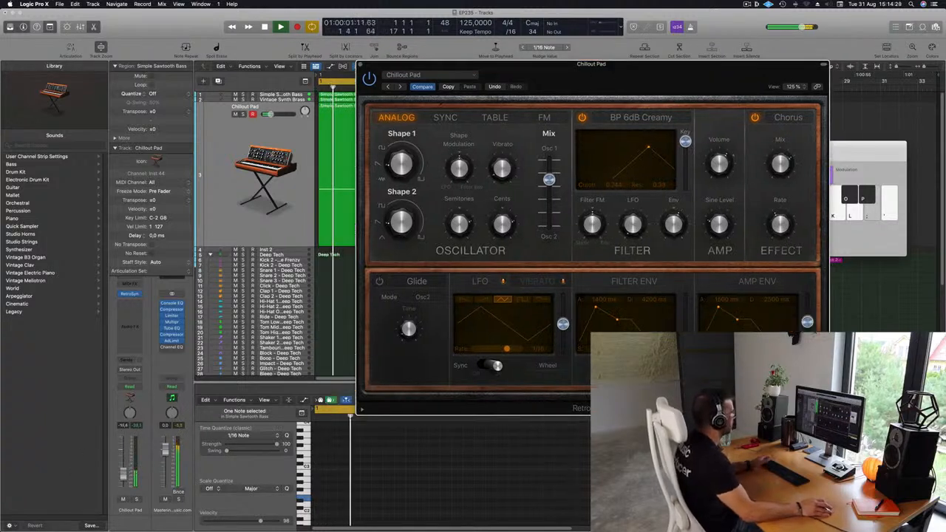
click(604, 308)
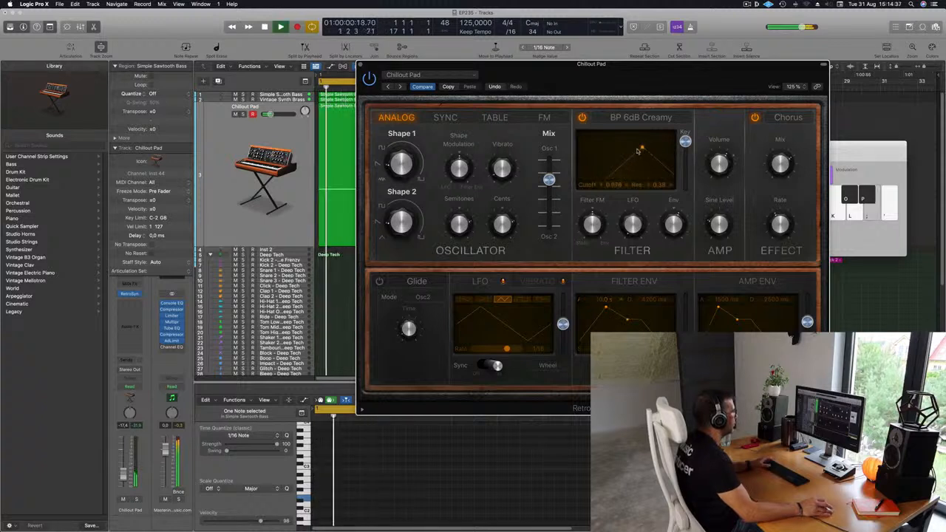
drag(639, 151, 614, 151)
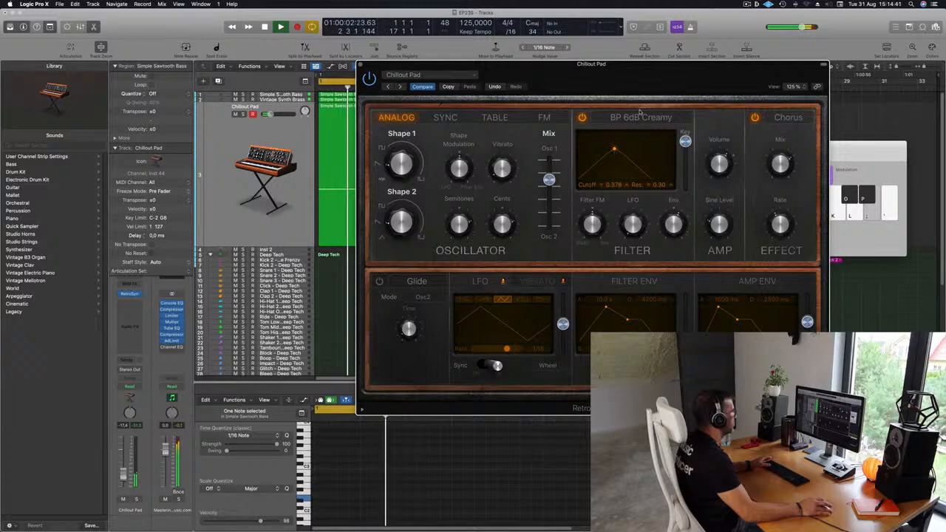
- Repeat the four-bar pad region until it fills the cycle up to bar 17, select all four regions and restart playback
drag(621, 99, 734, 189)
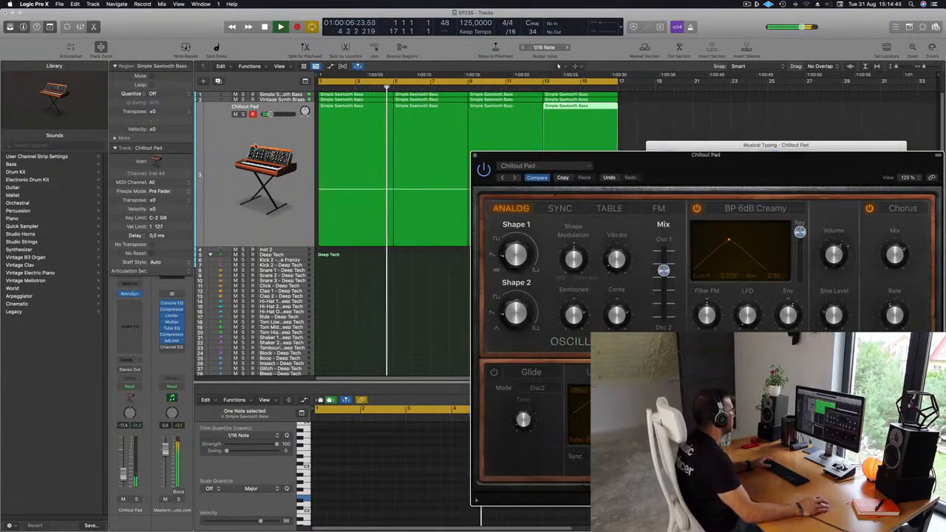
click(254, 147)
key(space)
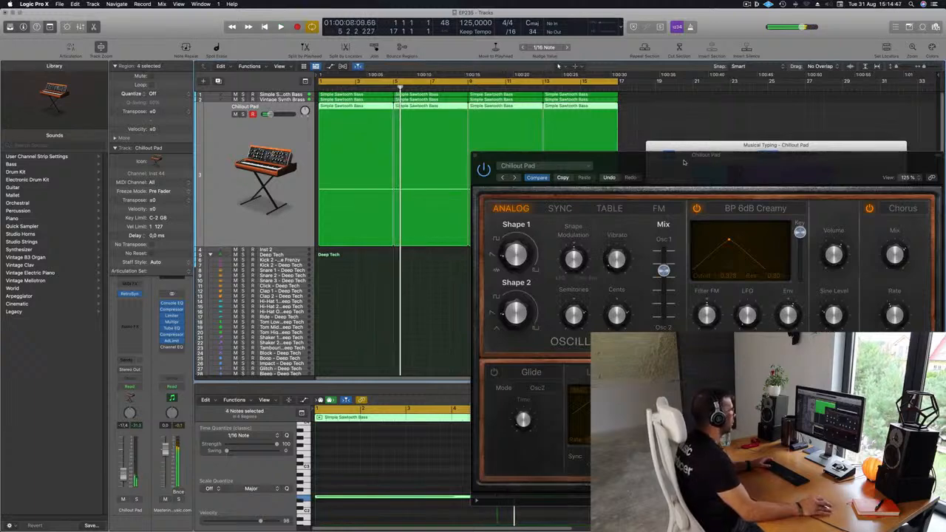
drag(703, 159, 697, 108)
key(space)
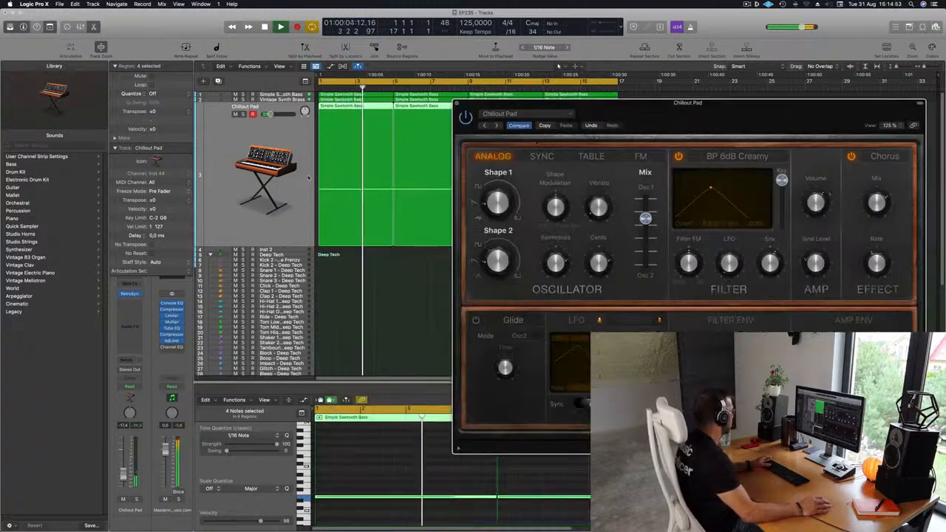
- Lower the filter cutoff to about 0.286 and set the amp envelope to 0 ms attack and 10.0 s decay
drag(761, 110, 520, 127)
drag(590, 139, 672, 116)
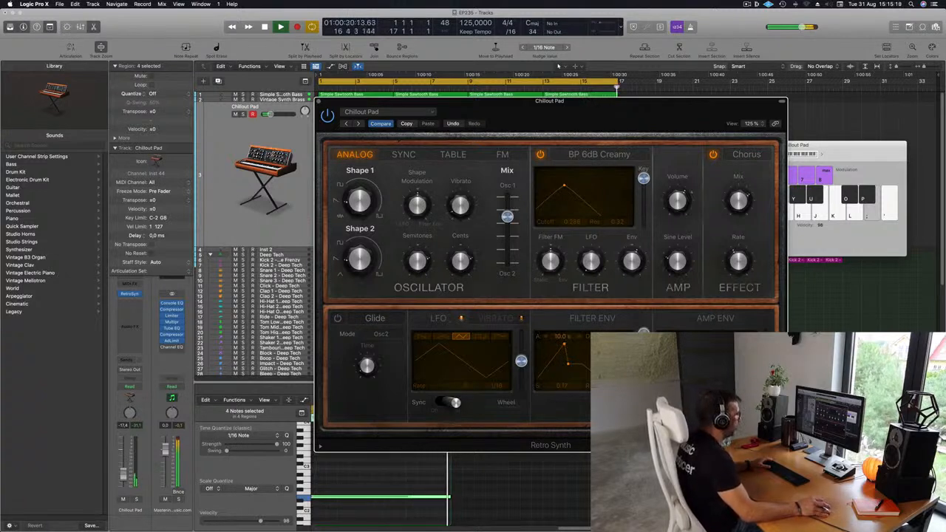
drag(611, 113, 692, 95)
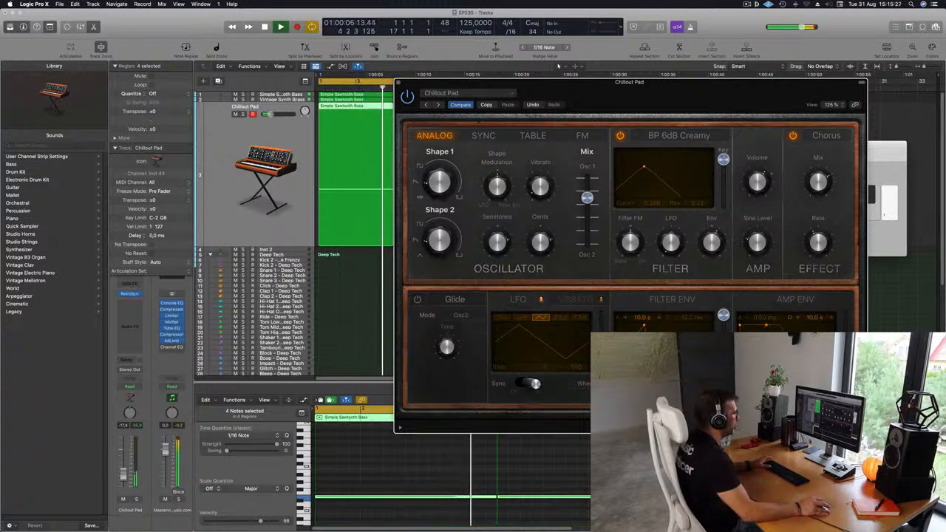
drag(654, 124, 711, 122)
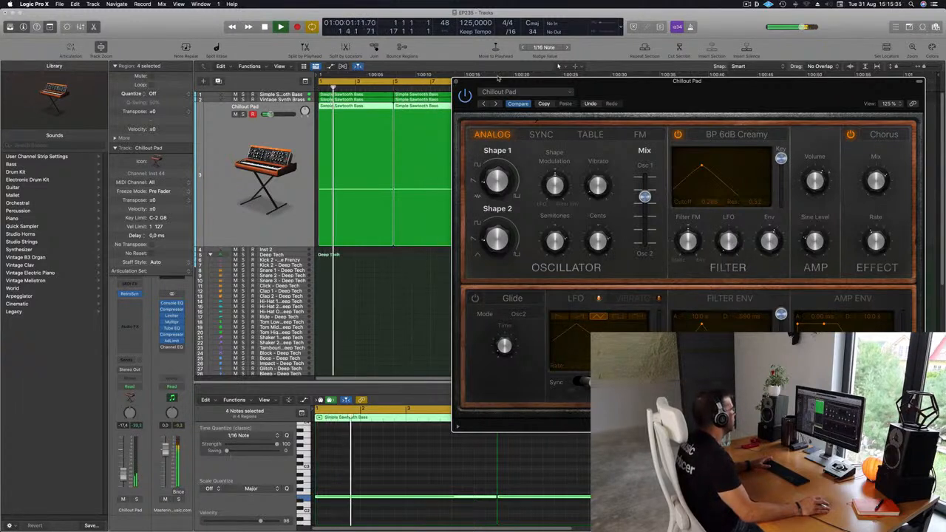
- Delete the note in the second pad region and join the first two pad regions into one
key(super+k)
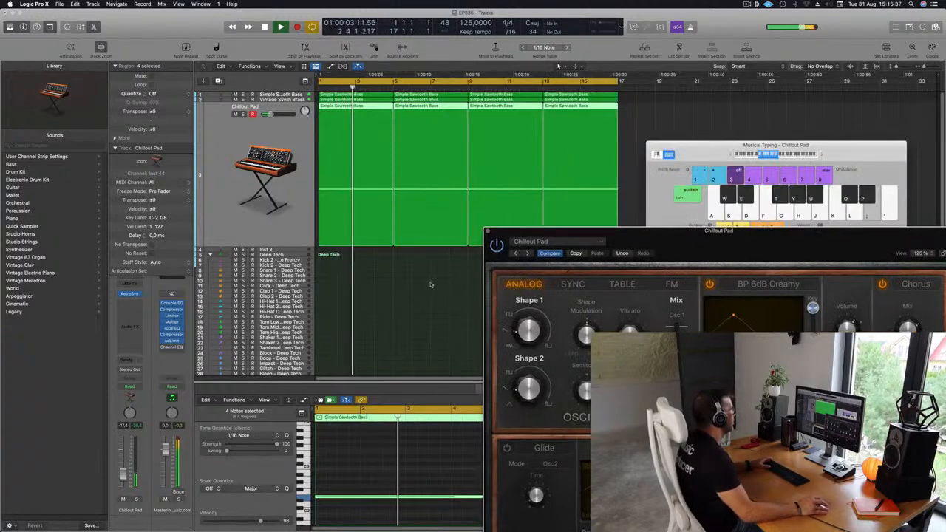
drag(362, 264, 432, 218)
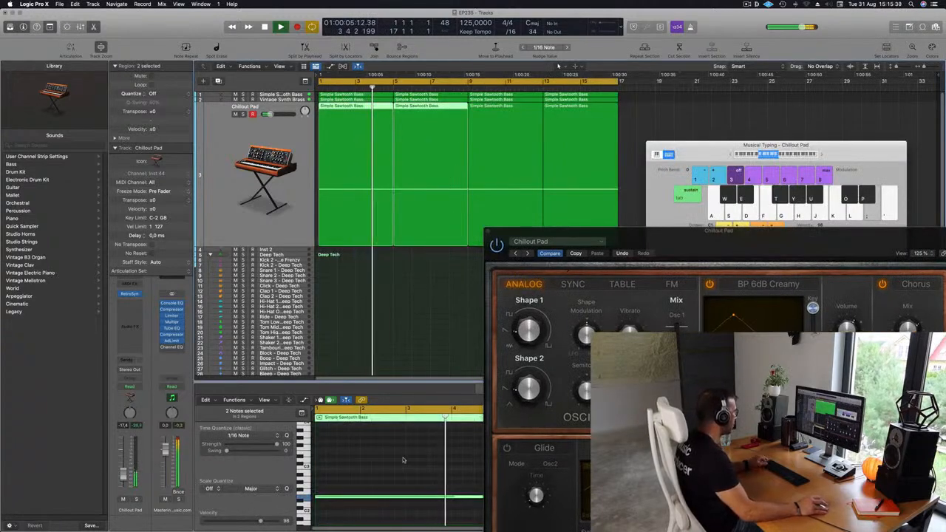
scroll(403, 457, left, 5)
scroll(403, 457, left, 3)
drag(376, 484, 380, 510)
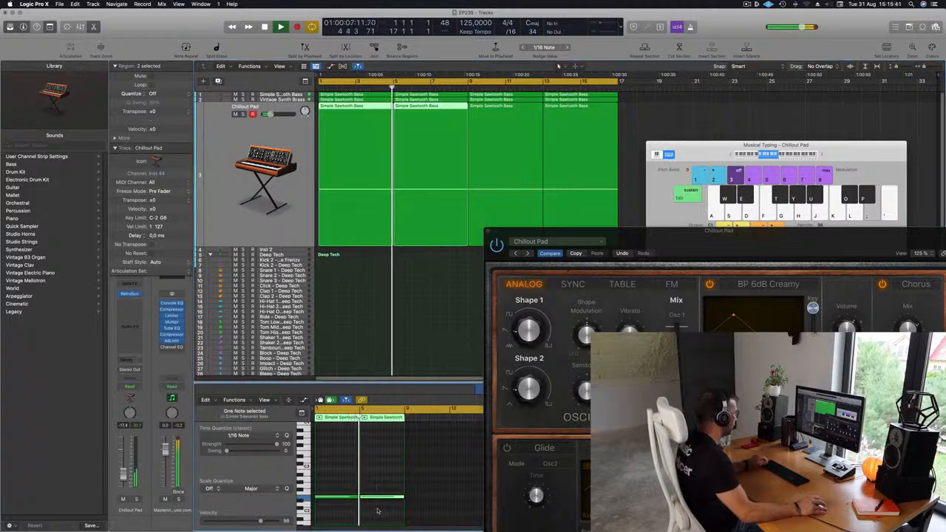
key(Delete)
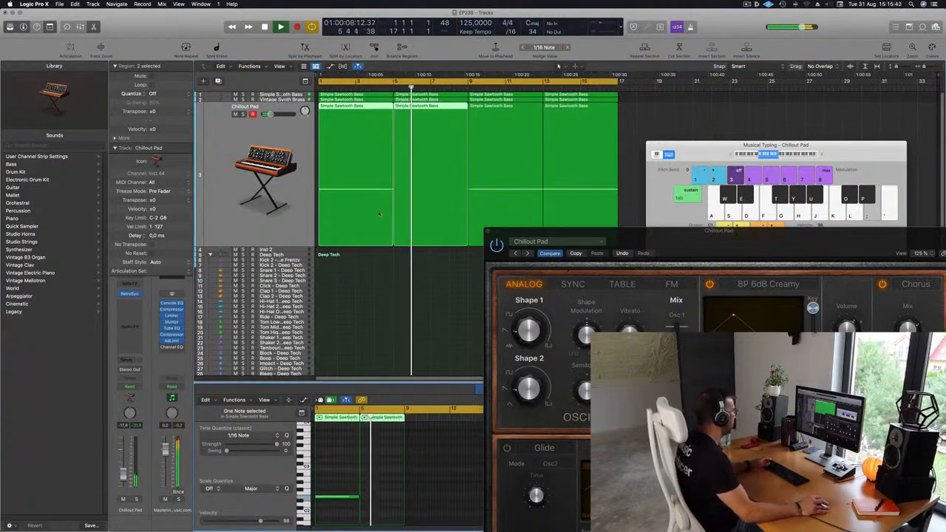
drag(351, 260, 409, 235)
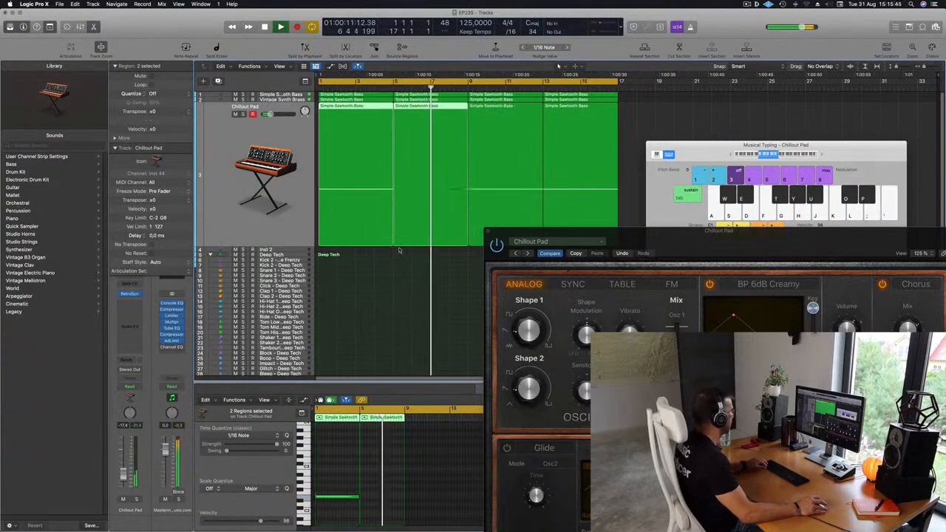
key(super+j)
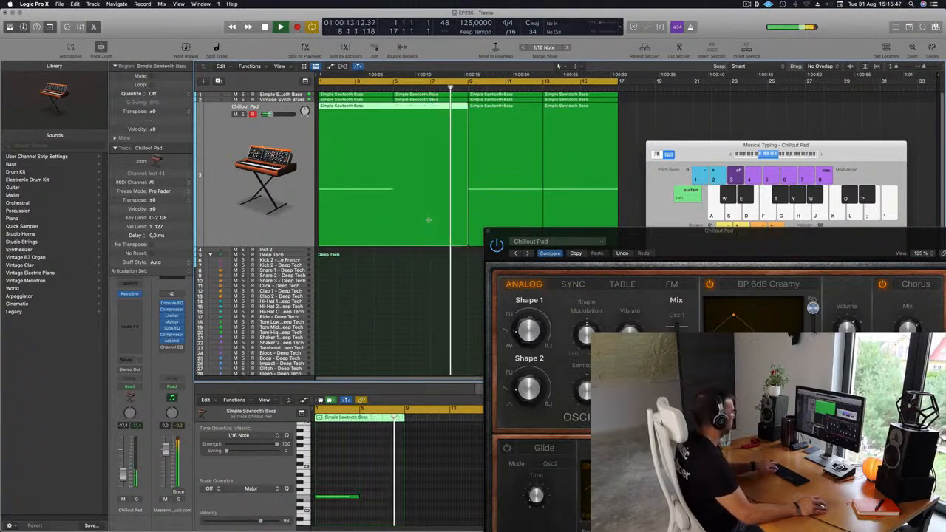
- Lengthen the joined region's note to the full eight bars and copy it an octave up to E3
key(Return)
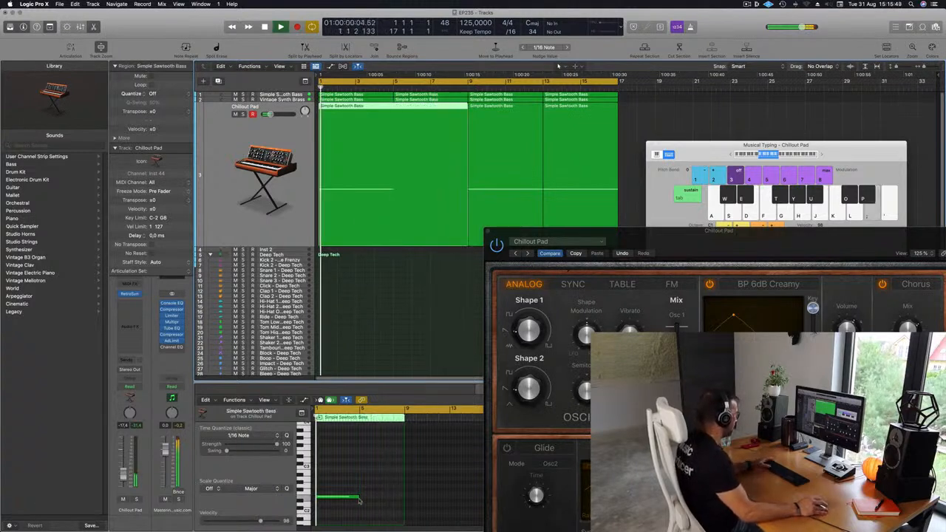
drag(357, 496, 404, 497)
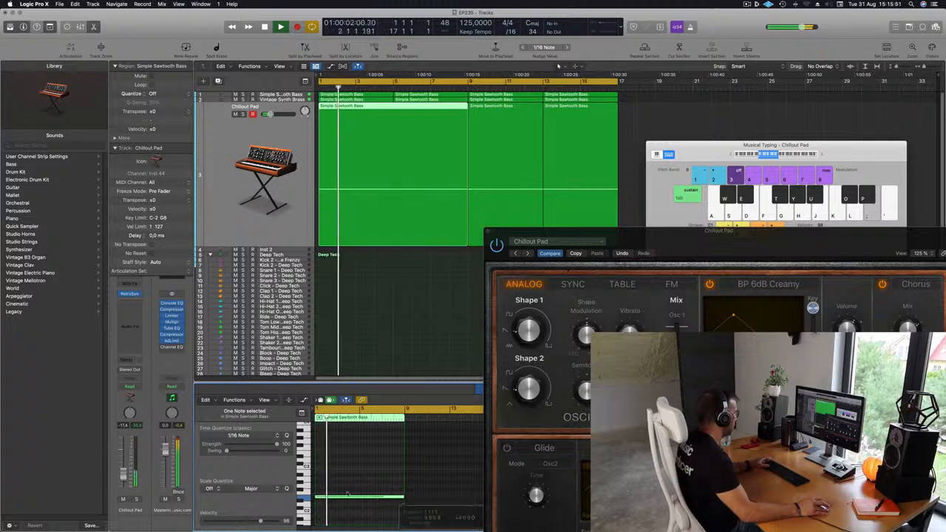
drag(355, 497, 352, 452)
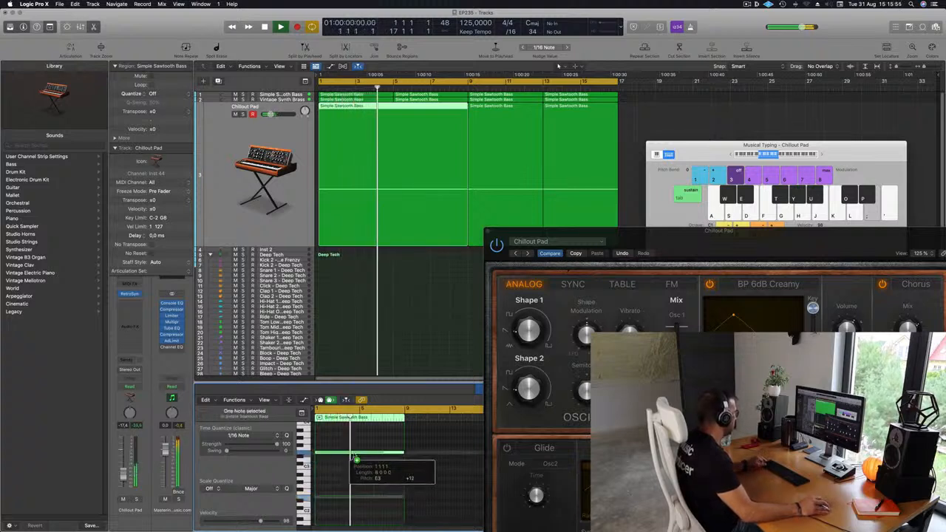
- Delete the last two four-bar pad regions and copy the eight-bar pad region to bar 9
drag(639, 239, 517, 218)
drag(640, 112, 491, 130)
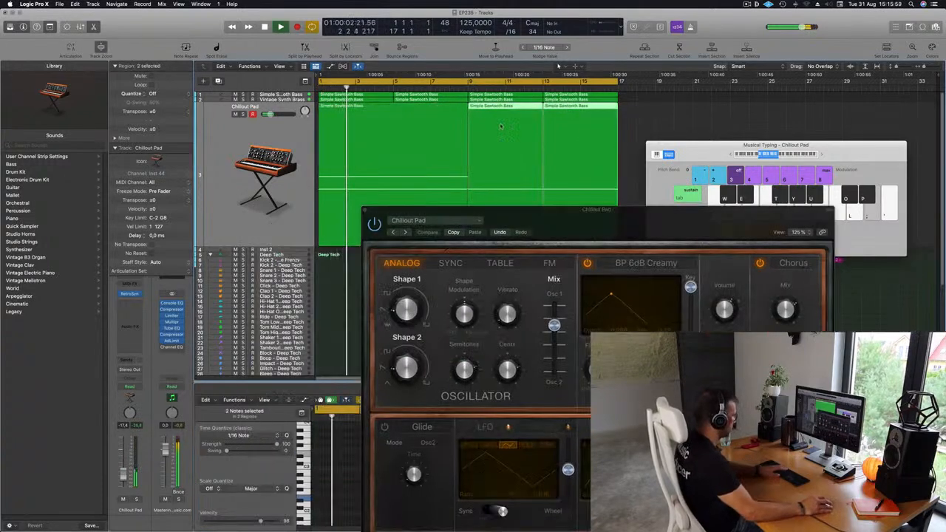
key(Delete)
click(383, 138)
key(space)
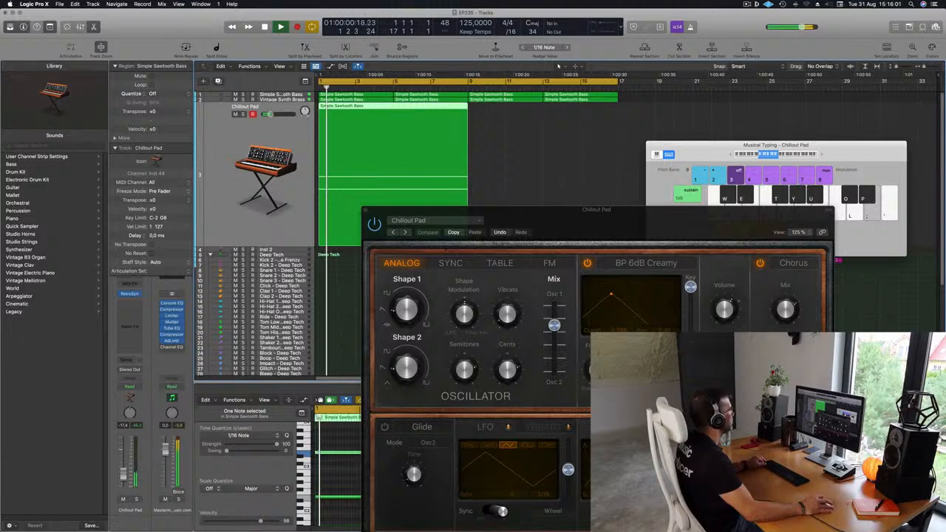
drag(402, 109, 554, 116)
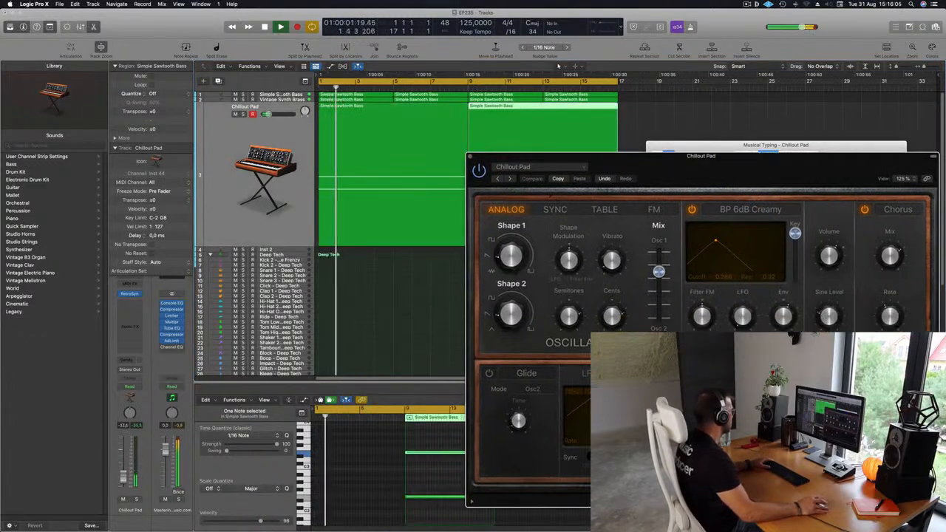
- Change the Chillout Pad's filter type to LP 12dB Creamy and set its cutoff to about 0.344
click(401, 268)
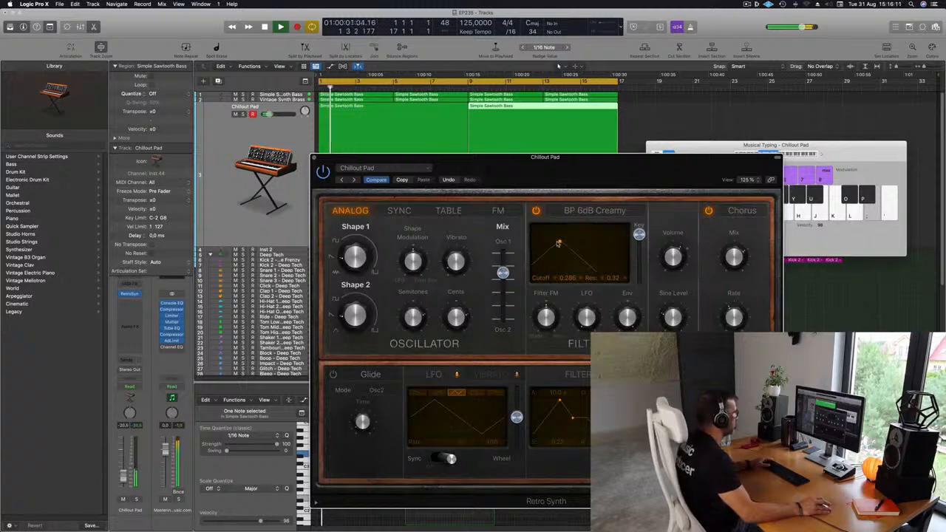
click(572, 213)
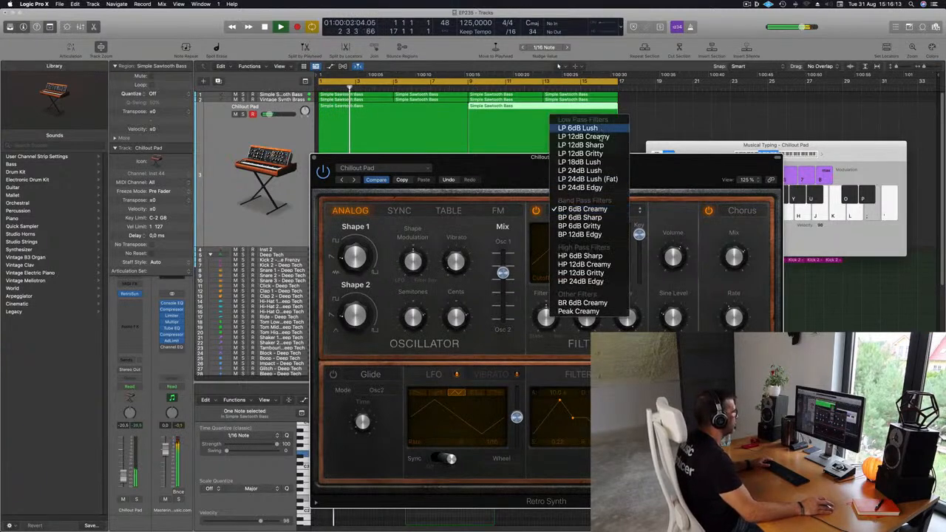
drag(655, 163, 614, 211)
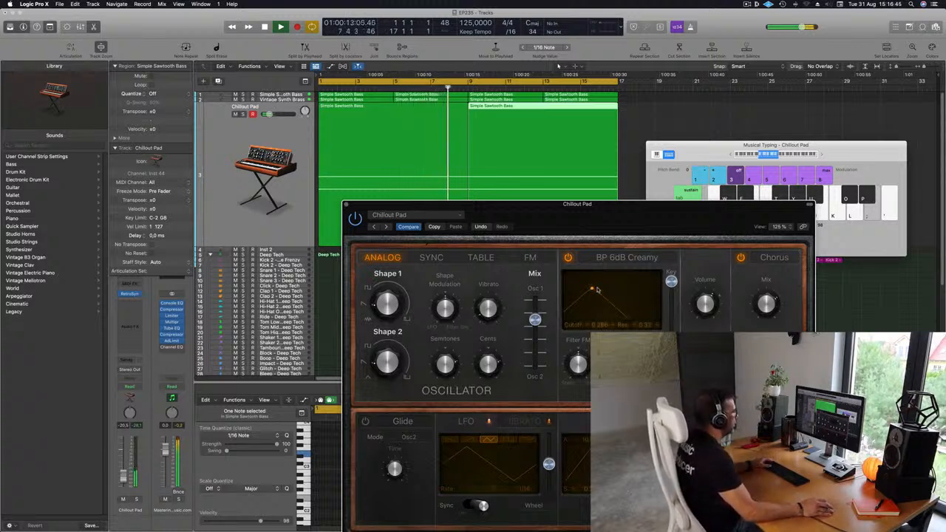
click(623, 257)
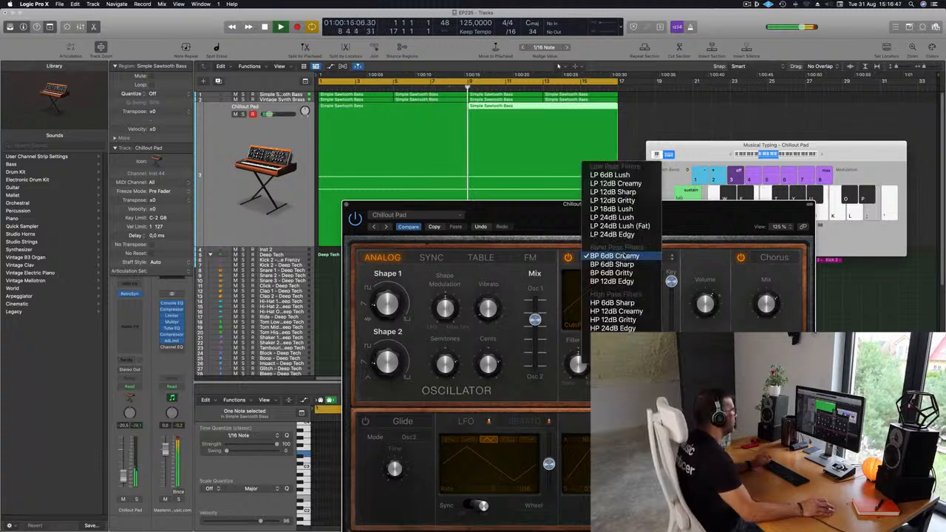
click(639, 184)
drag(641, 214, 654, 211)
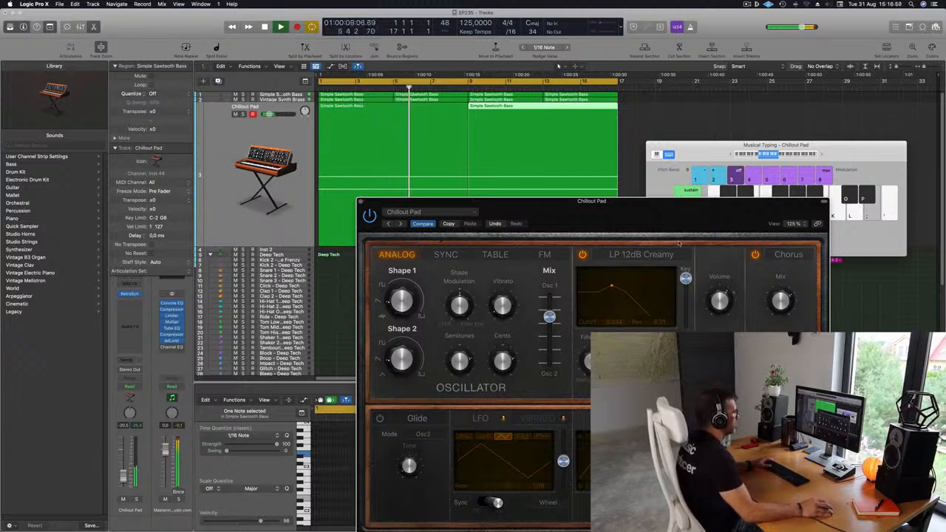
- Select both Chillout Pad regions and reposition the synth window so its oscillator, filter and LFO sections are accessible
drag(553, 223, 600, 224)
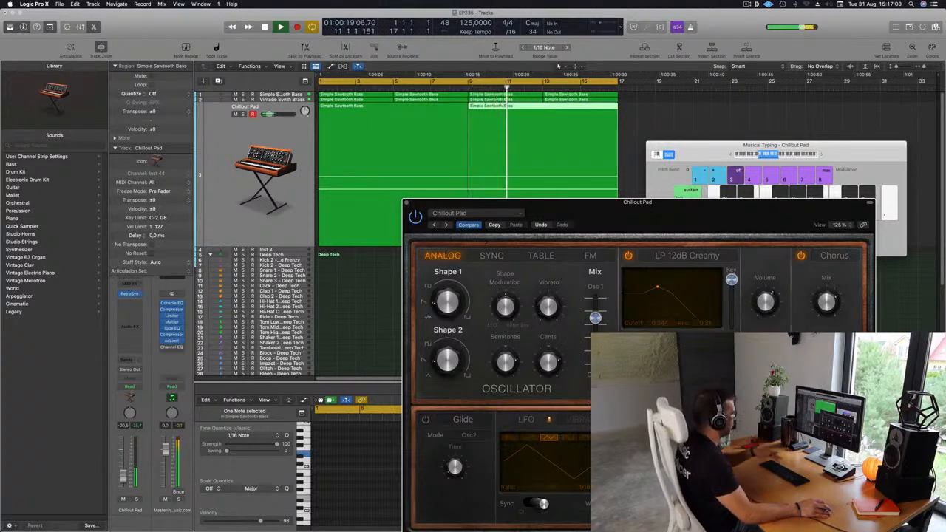
drag(672, 209, 715, 132)
click(235, 181)
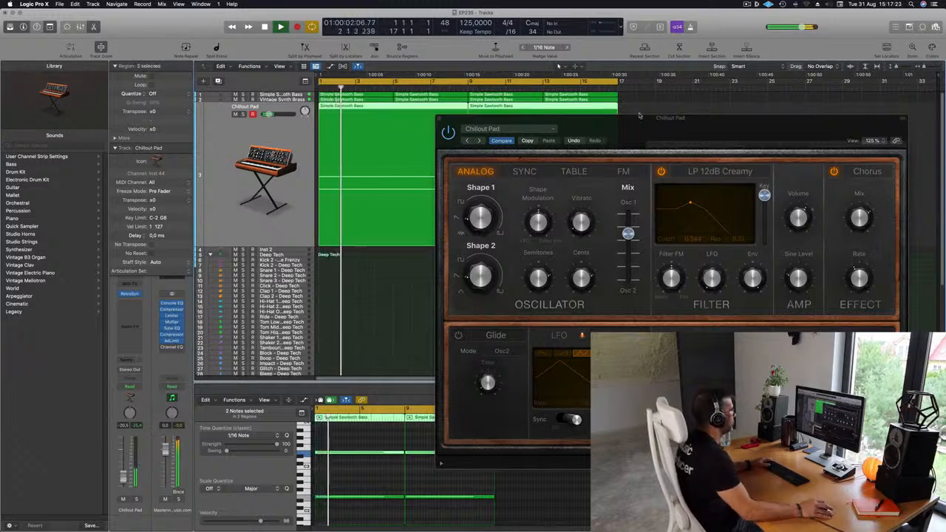
drag(607, 118, 496, 107)
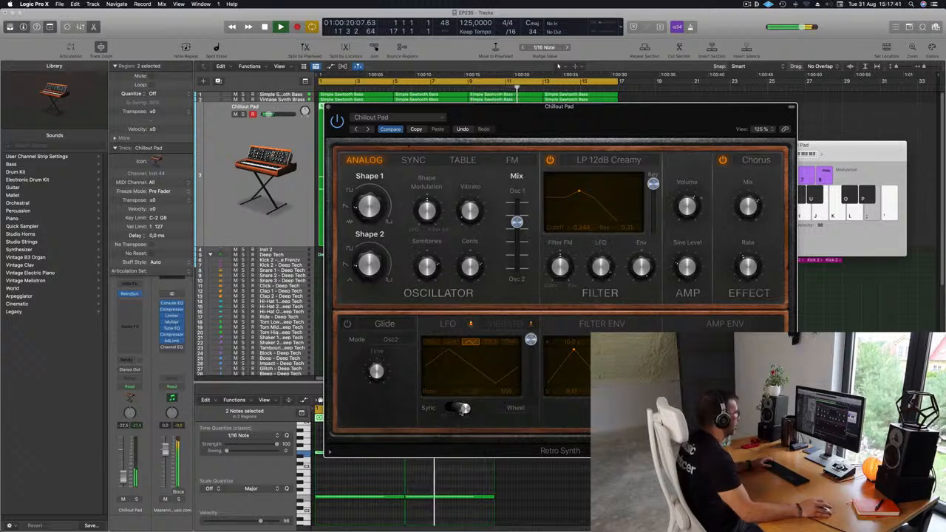
- Switch the pad's LFO to a square waveform, set its rate to 1/32 and raise its intensity close to maximum
click(488, 342)
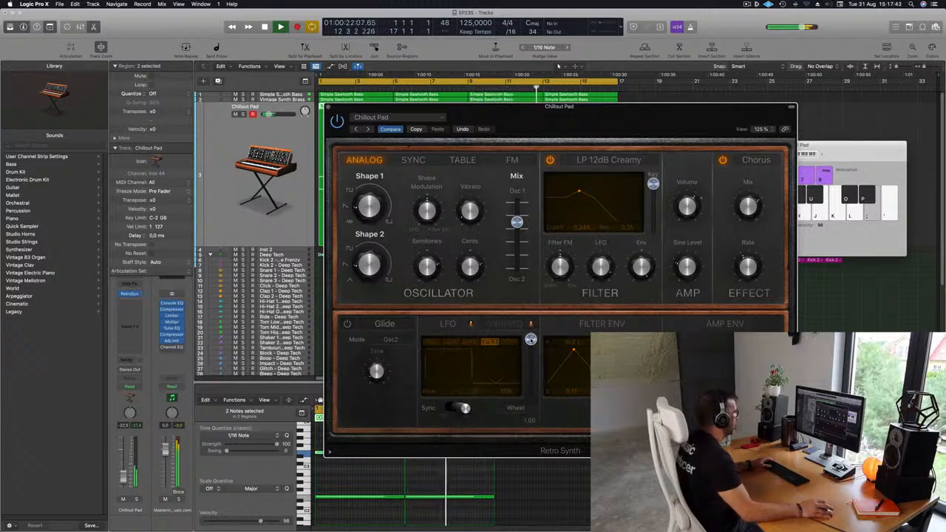
drag(531, 386, 530, 391)
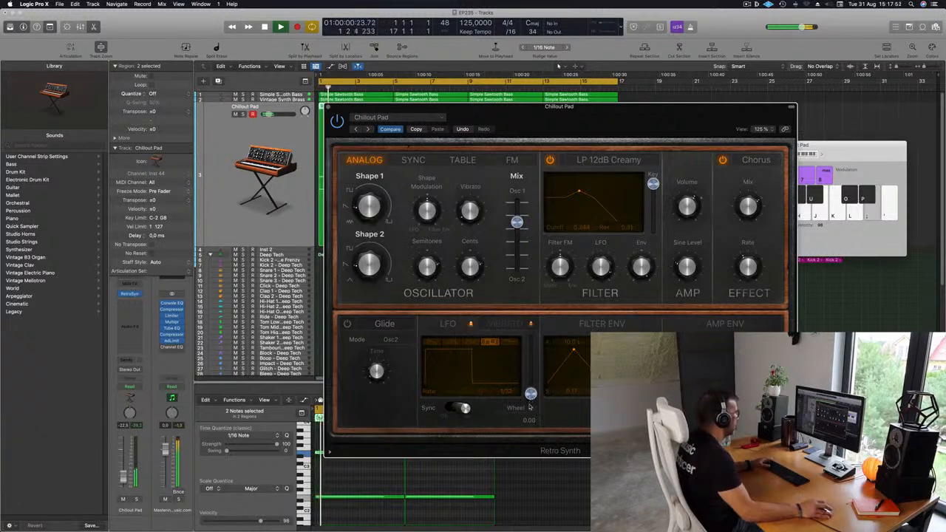
drag(531, 385, 532, 353)
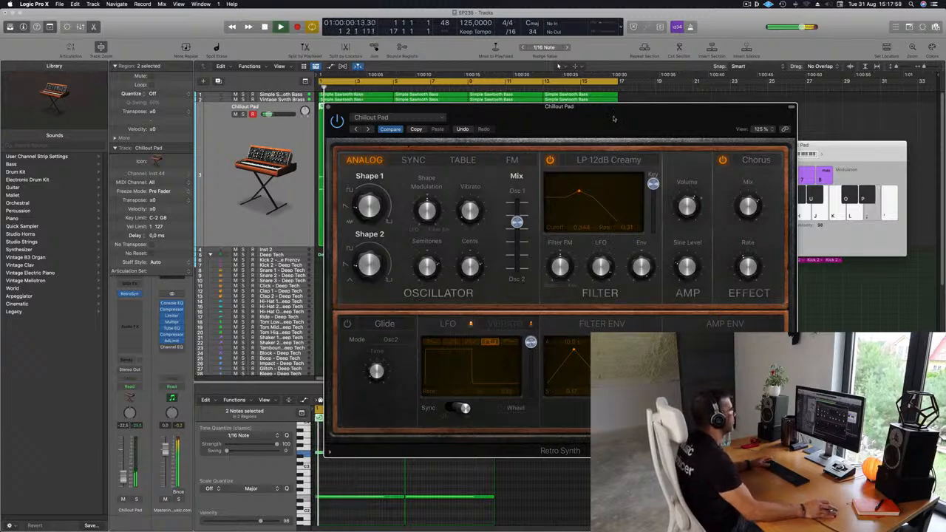
drag(616, 122, 672, 131)
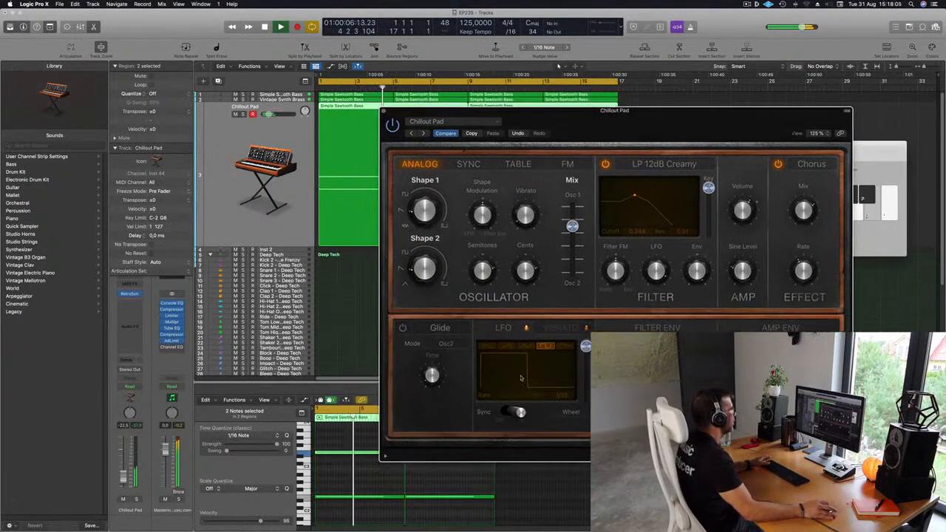
- Replay the loop and compare the pad's filter modulation with the LFO intensity at 0.00 and raised to 2.00
mouse_move(656, 277)
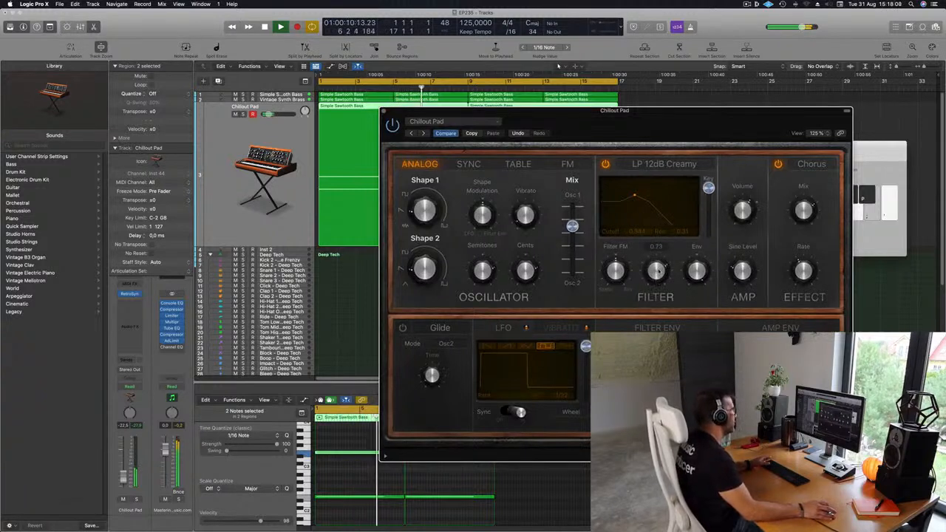
key(Return)
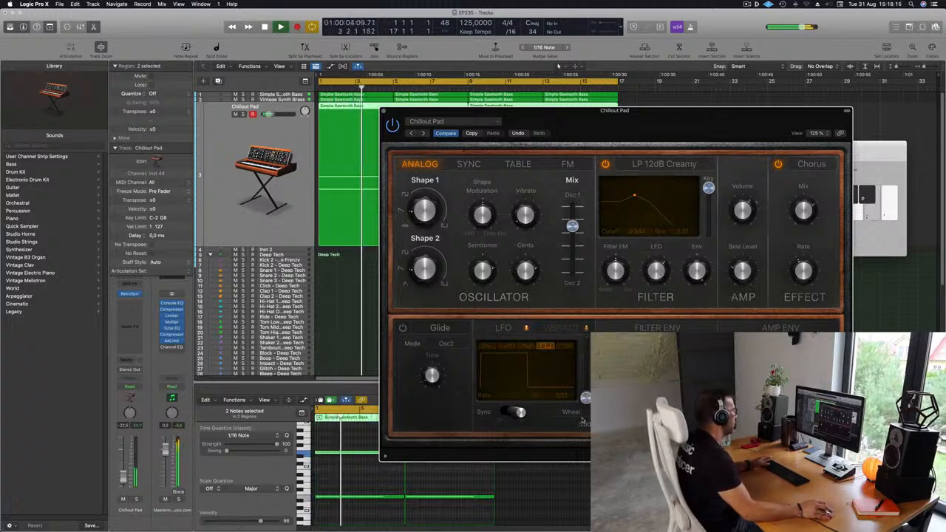
drag(582, 420, 586, 326)
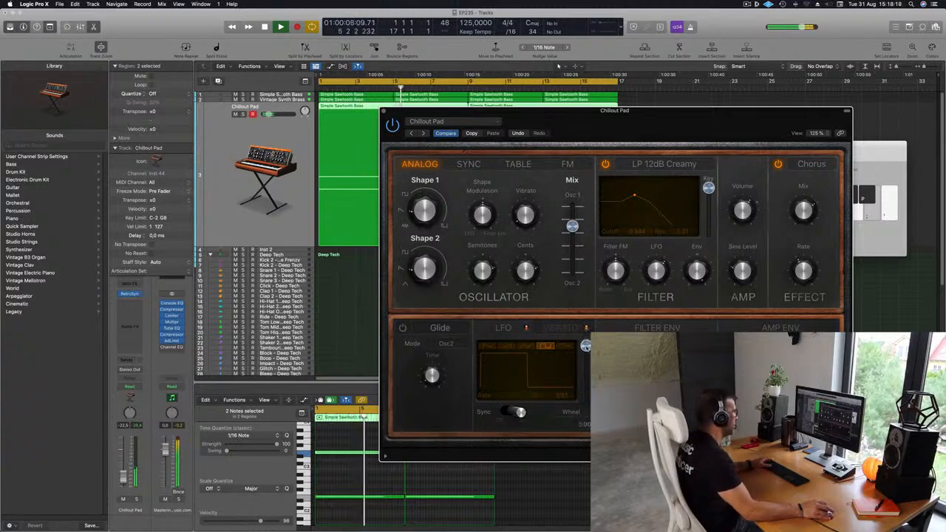
key(Return)
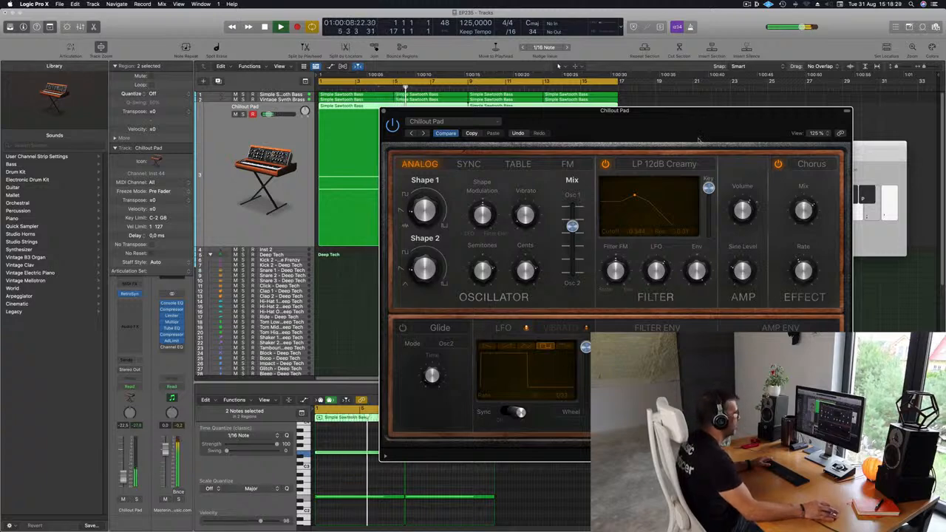
drag(677, 125, 617, 103)
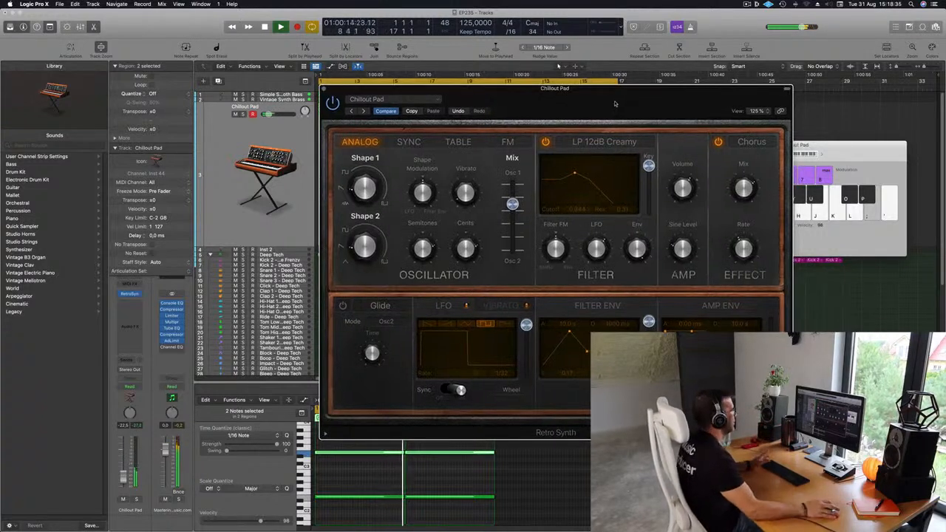
drag(617, 104, 589, 144)
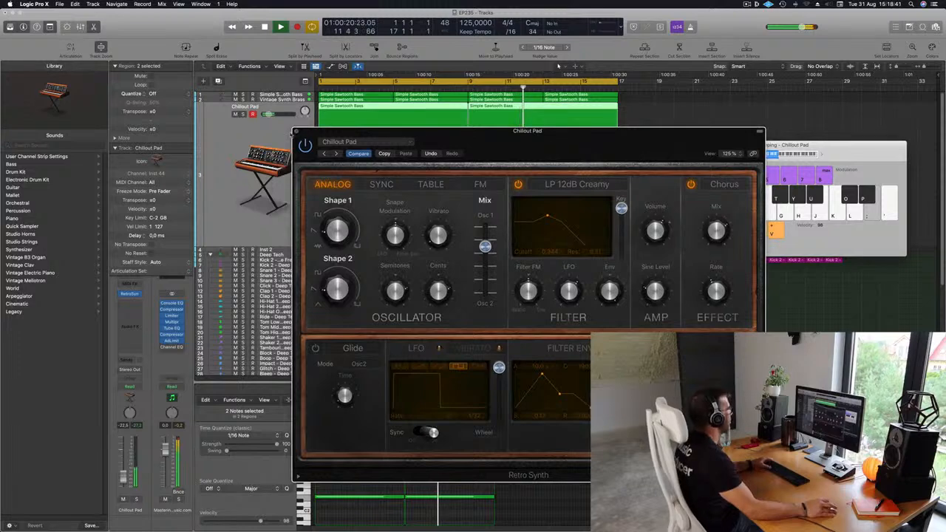
- Close the pad's synth, duplicate its track with the same instrument and open Retro Synth on the duplicate
click(295, 132)
key(space)
key(space)
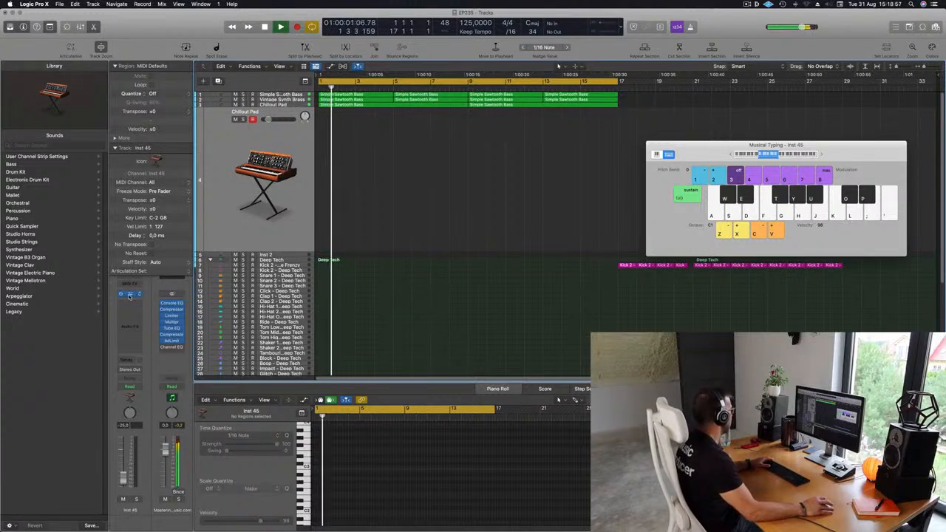
click(129, 294)
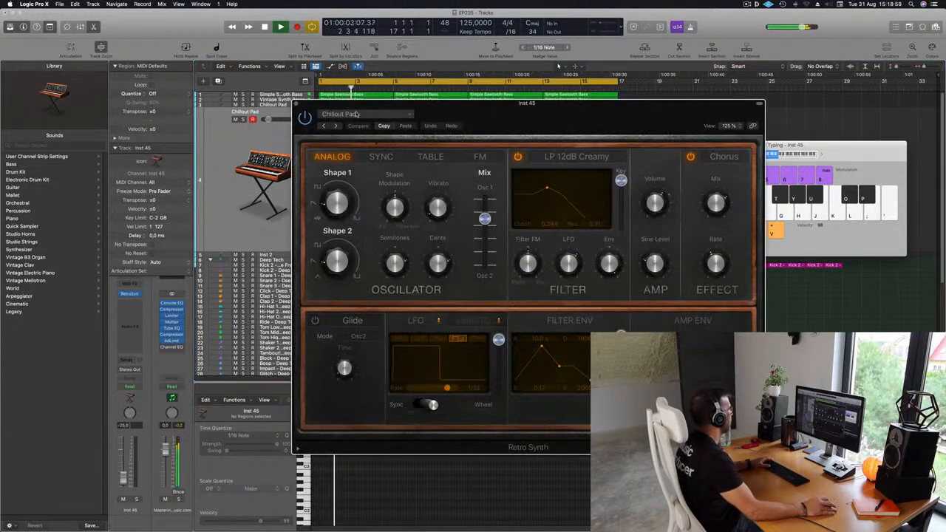
- Load the Fifties SciFi preset from Synth Leads and raise the new track's volume to about -4.9 dB
click(339, 114)
mouse_move(391, 266)
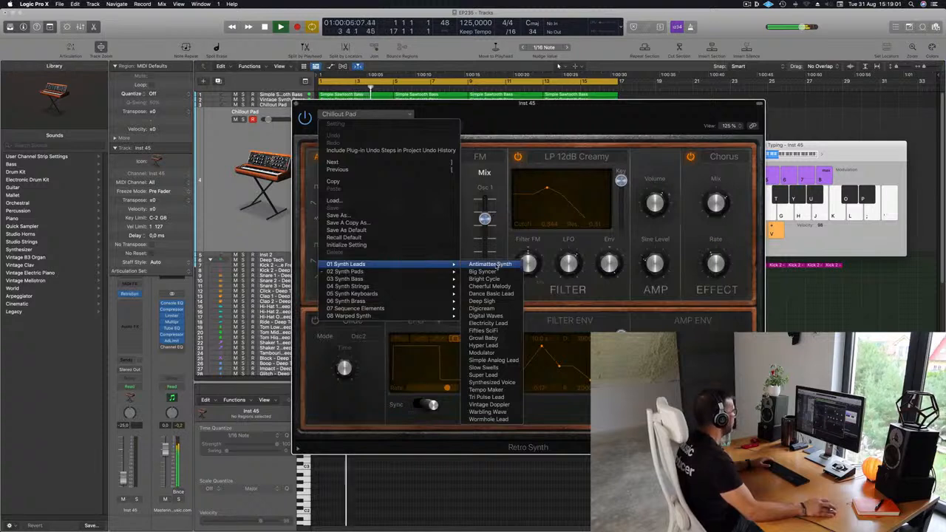
click(497, 334)
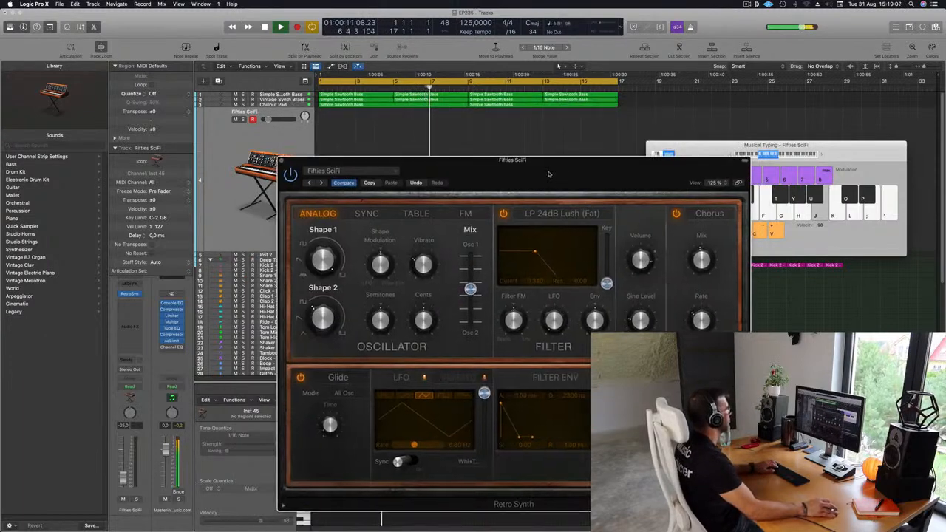
drag(269, 120, 280, 120)
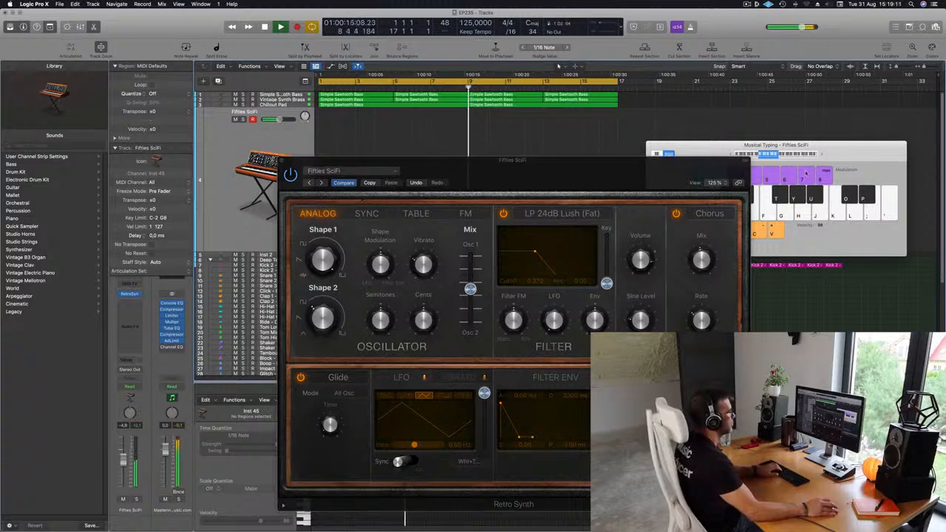
- Raise Musical Typing by two octaves to C3 and audition the Fifties SciFi lead over the loop
click(821, 155)
click(821, 154)
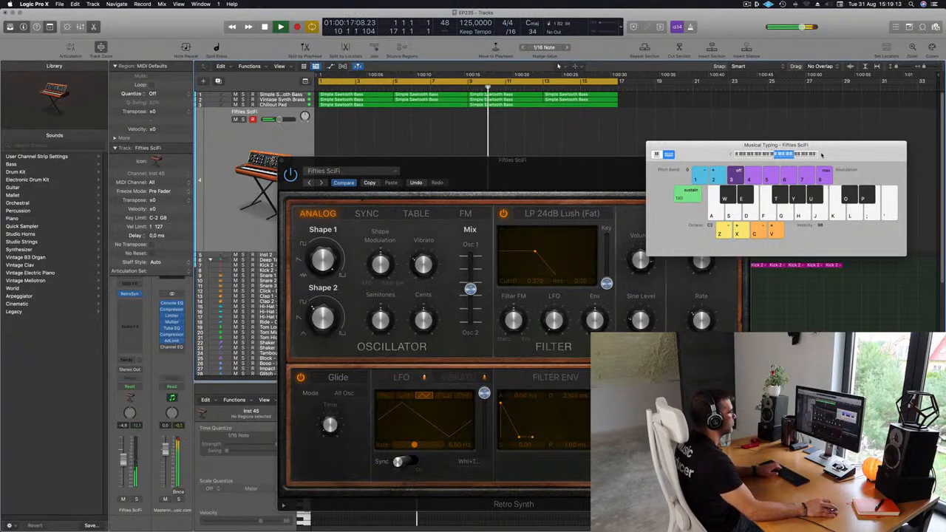
key(j)
key(k)
key(l)
key(g)
key(f)
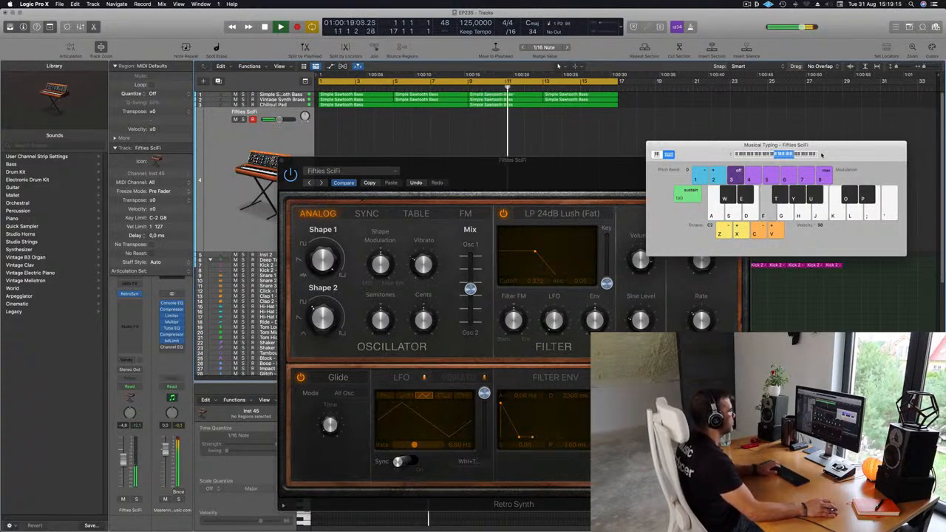
key(h)
- Lower Musical Typing by one octave and advance through the lead presets to Simple Analog Lead
click(729, 155)
drag(330, 187, 283, 166)
click(275, 160)
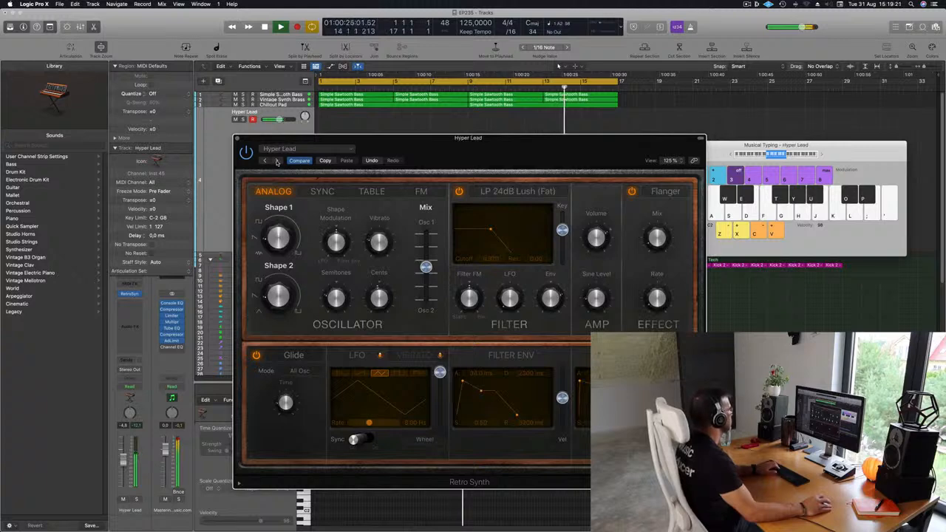
click(277, 162)
click(277, 162)
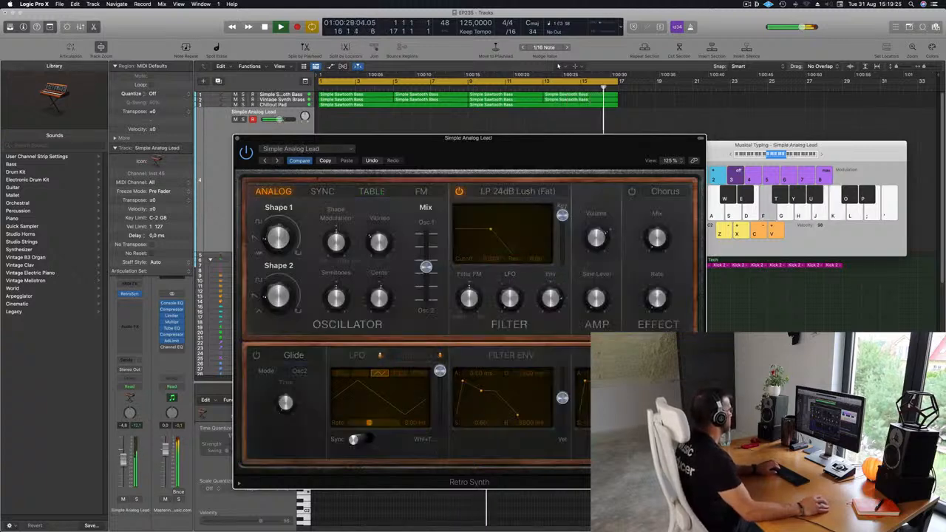
- Play a few test notes with Simple Analog Lead in the C2 octave over the loop
click(818, 139)
key(f)
key(h)
key(j)
key(k)
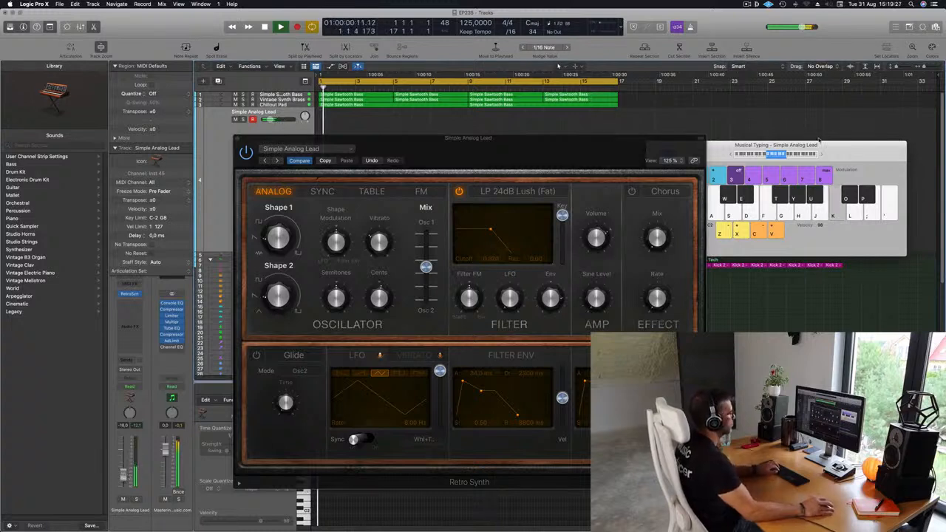
- Raise Musical Typing by one octave to C3 and rehearse a lead melody with Simple Analog Lead over the loop
click(820, 155)
key(k)
key(j)
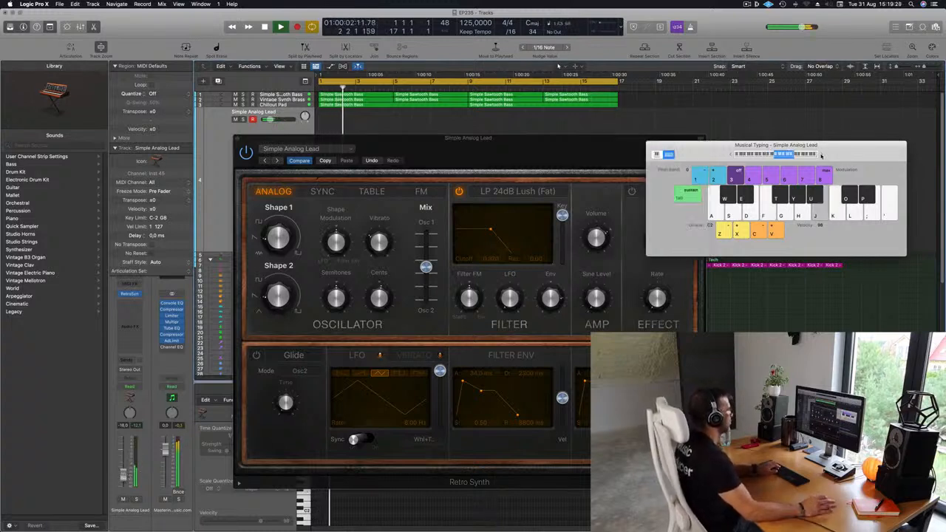
key(h)
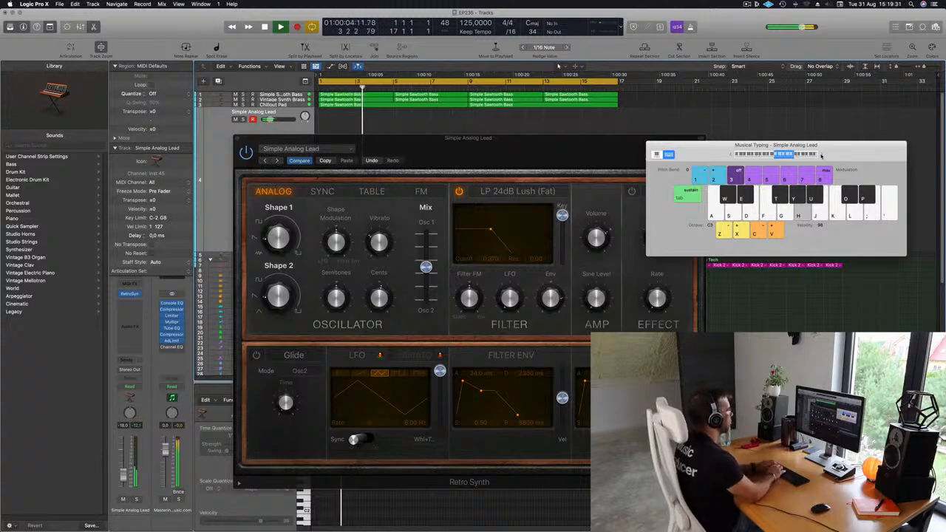
key(l)
key(k)
key(j)
key(h)
key(s)
key(semicolon)
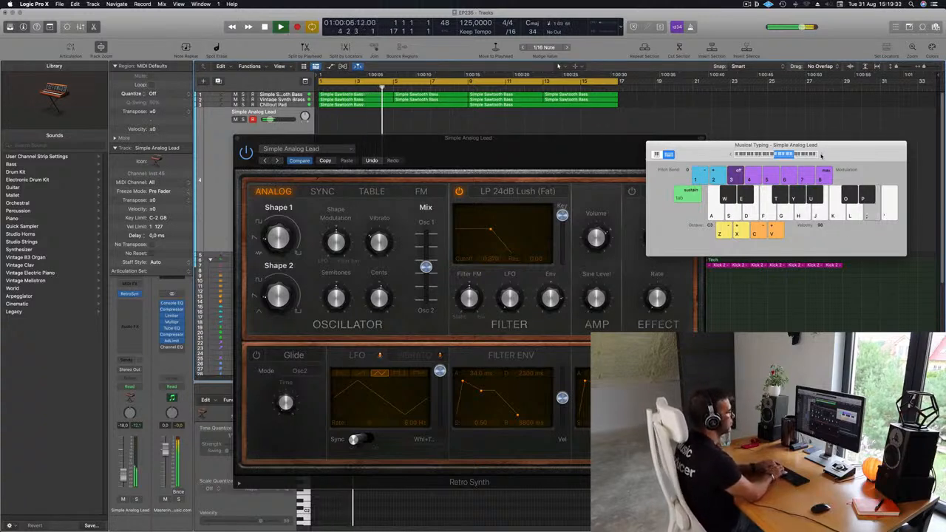
key(semicolon)
key(semicolon)
key(semicolon)
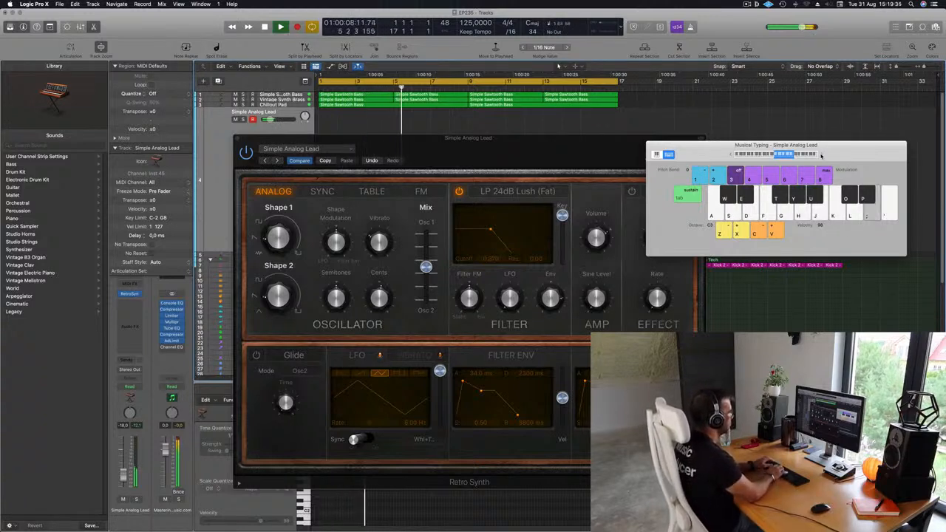
key(l)
key(k)
key(semicolon)
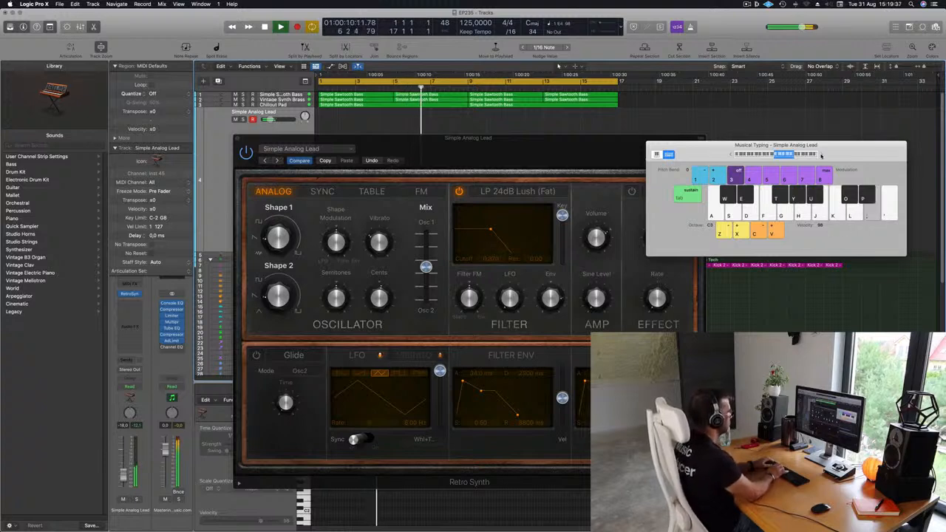
key(l)
key(g)
key(d)
key(f)
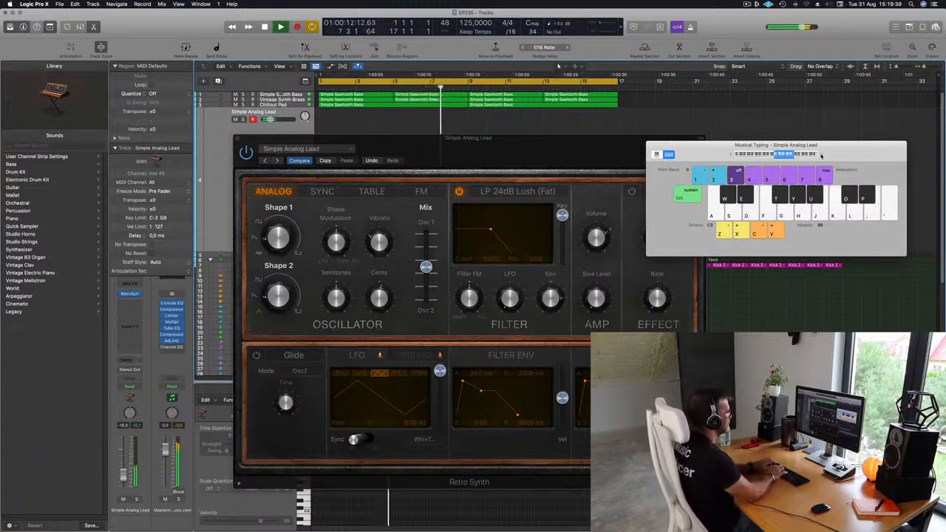
key(a)
key(apostrophe)
key(apostrophe)
key(semicolon)
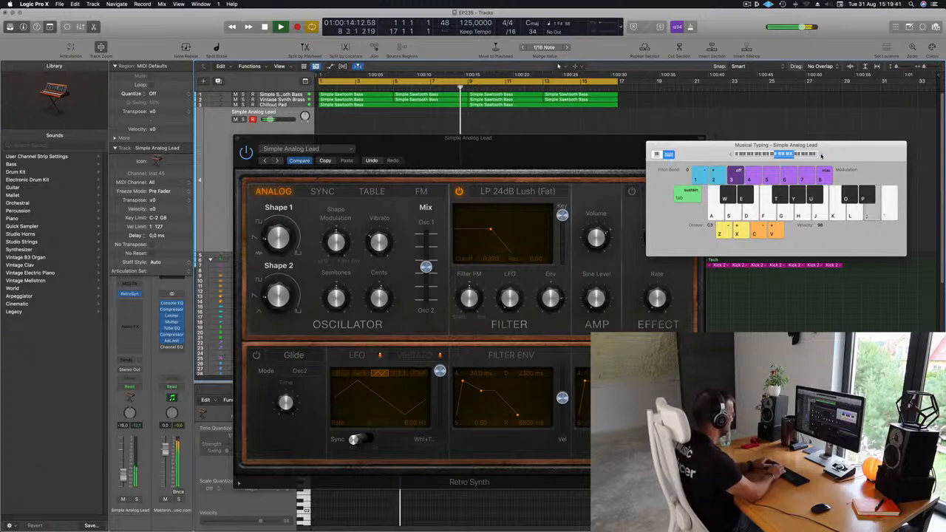
key(l)
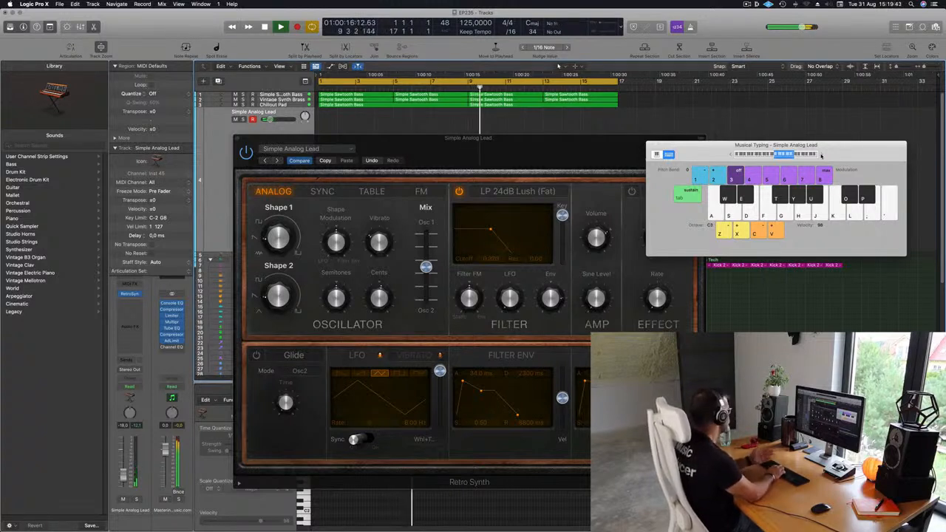
key(semicolon)
key(l)
key(k)
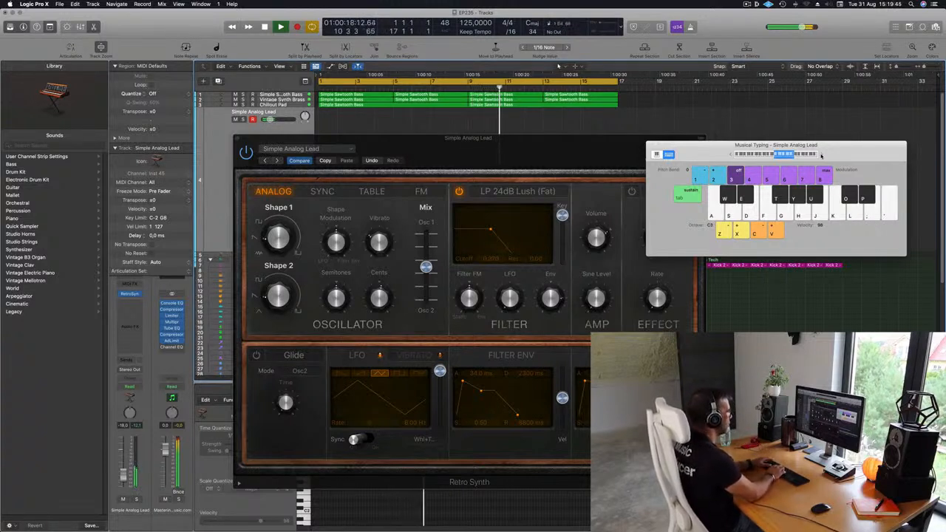
- Record the lead melody onto the Simple Analog Lead track over bars 13 to 16, ending with playback stopped
key(r)
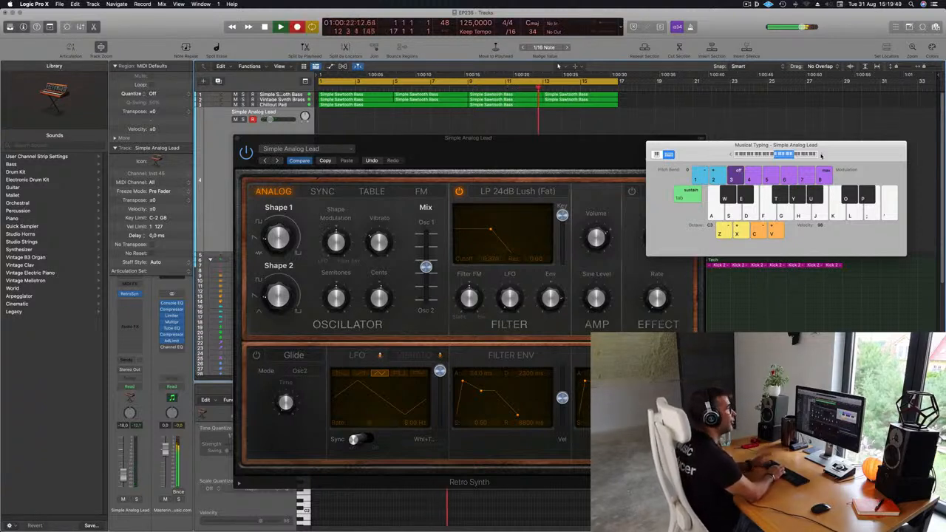
key(semicolon)
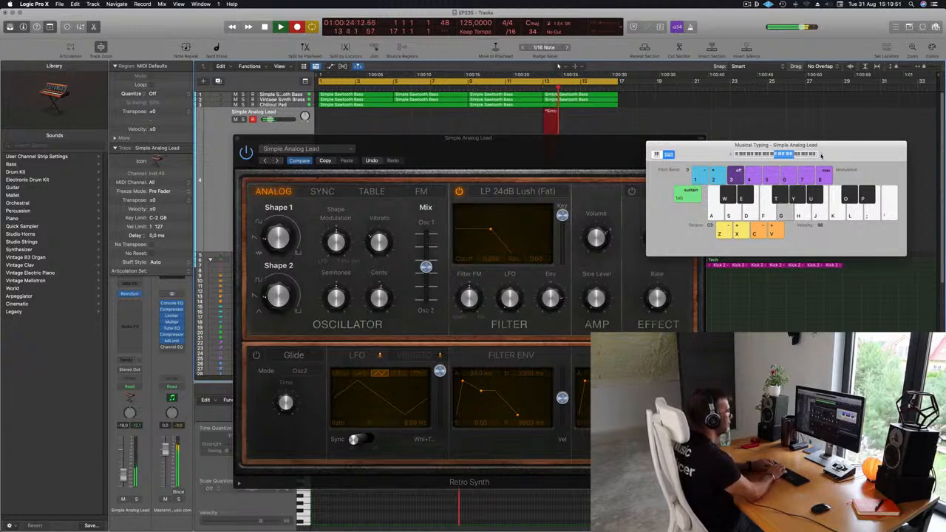
key(d)
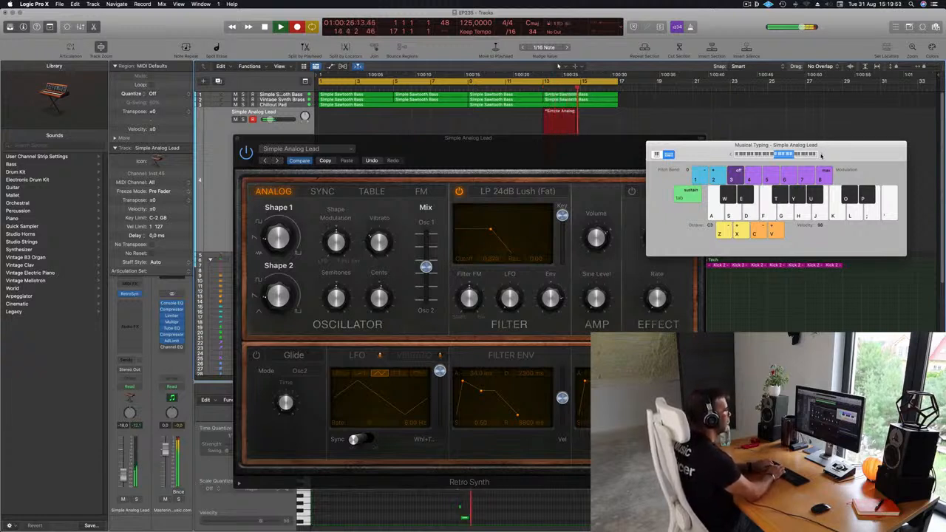
key(apostrophe)
key(g)
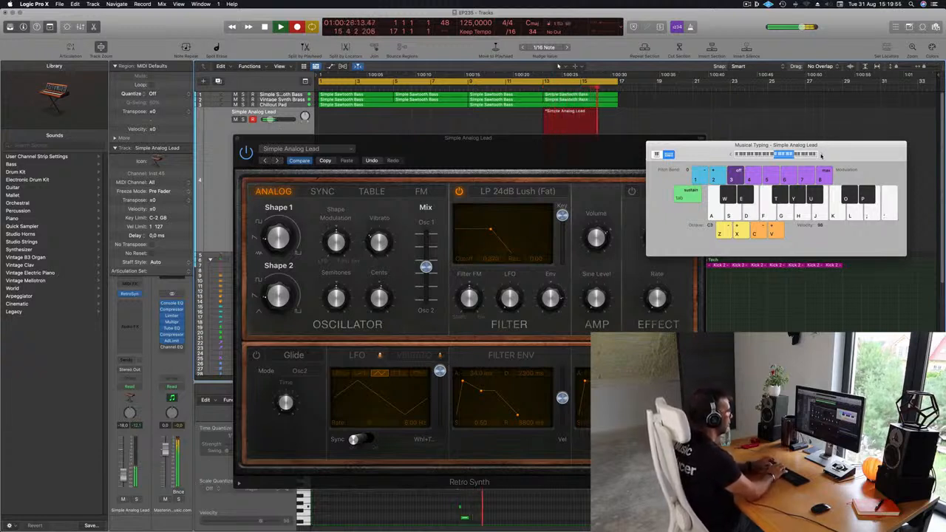
key(space)
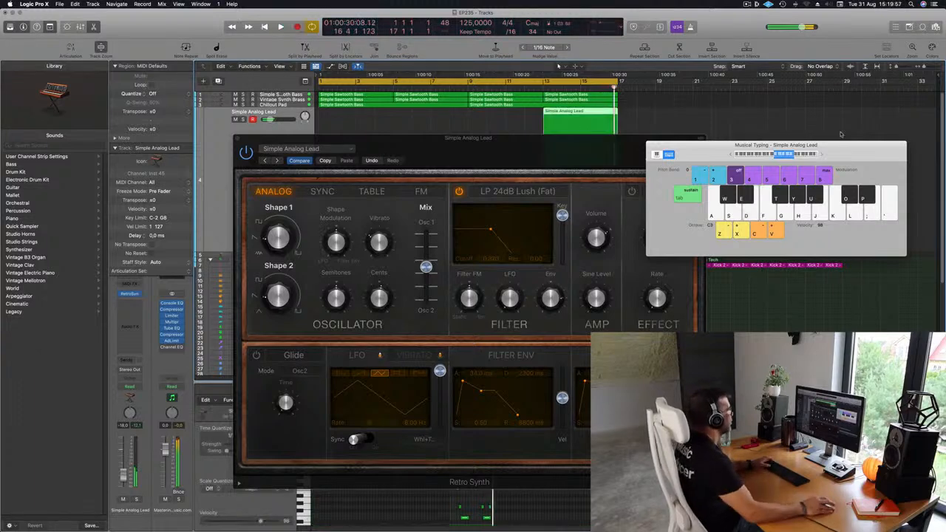
- Split the recorded Simple Analog Lead region at bar 15, splitting the notes that cross the cut
drag(554, 150, 666, 323)
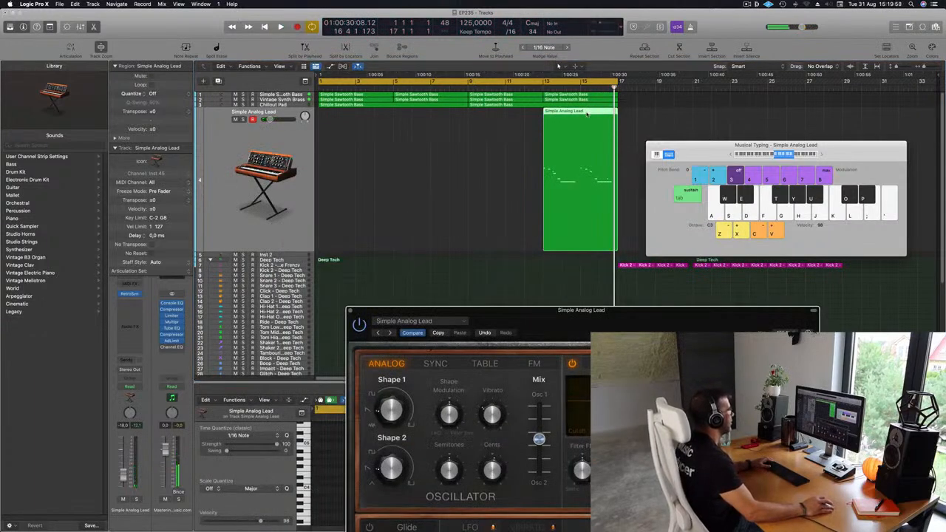
click(581, 114)
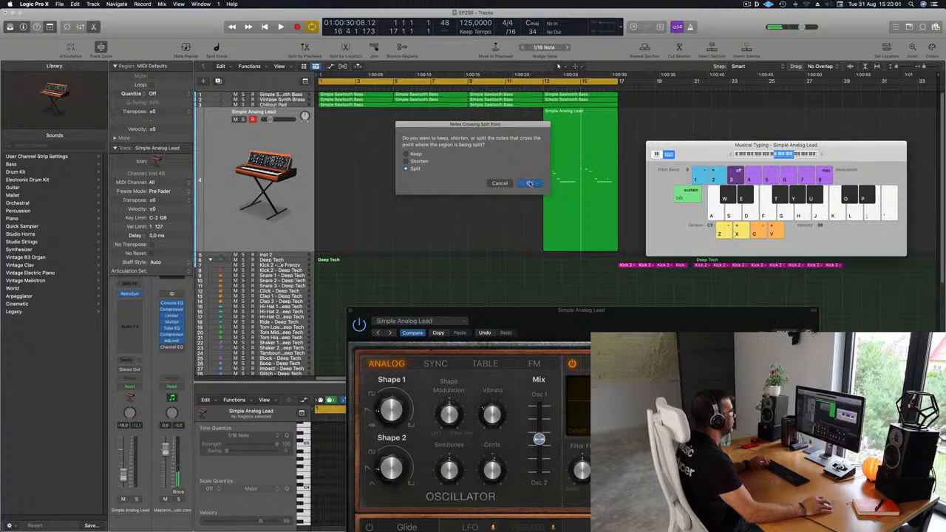
click(529, 183)
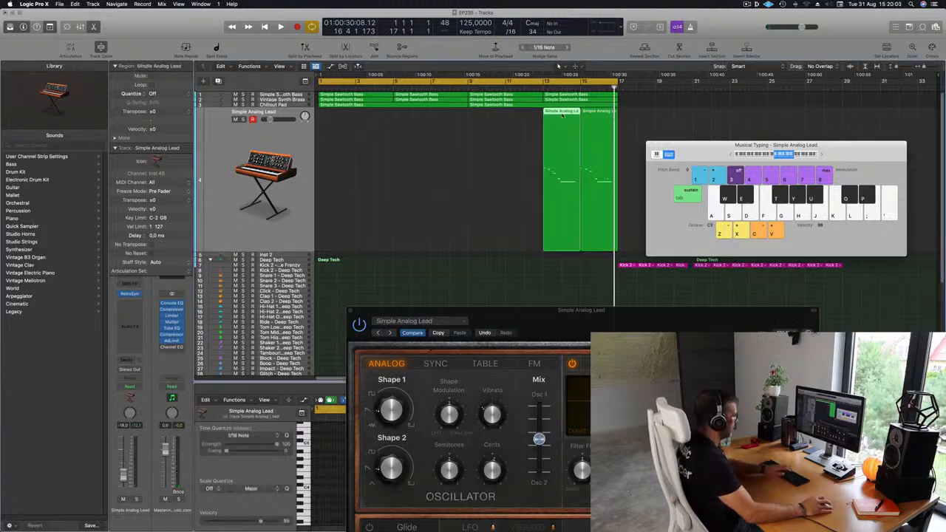
- Delete the first half of the split lead region and move the remaining half to bar 1, then play it
key(Delete)
drag(591, 116, 323, 125)
key(space)
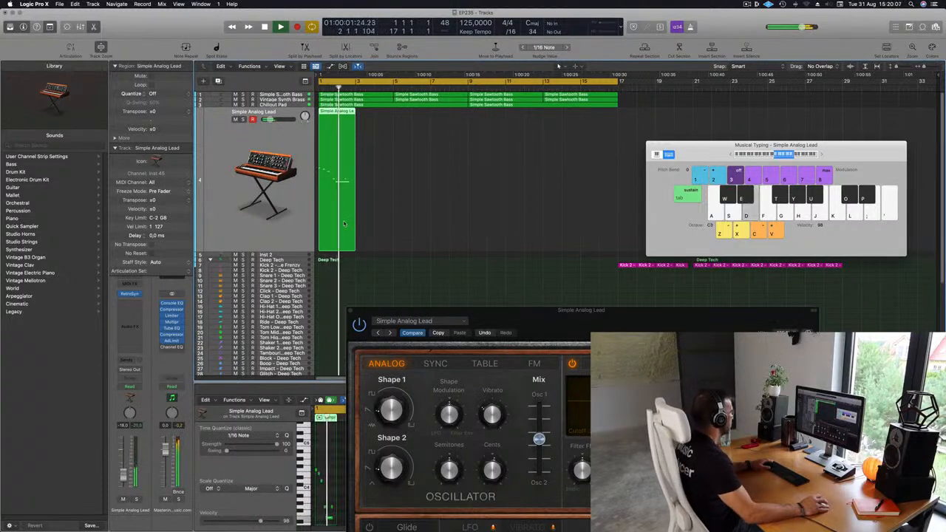
- In the Piano Roll, remove the stray short note above the long sustained note of the lead region
key(e)
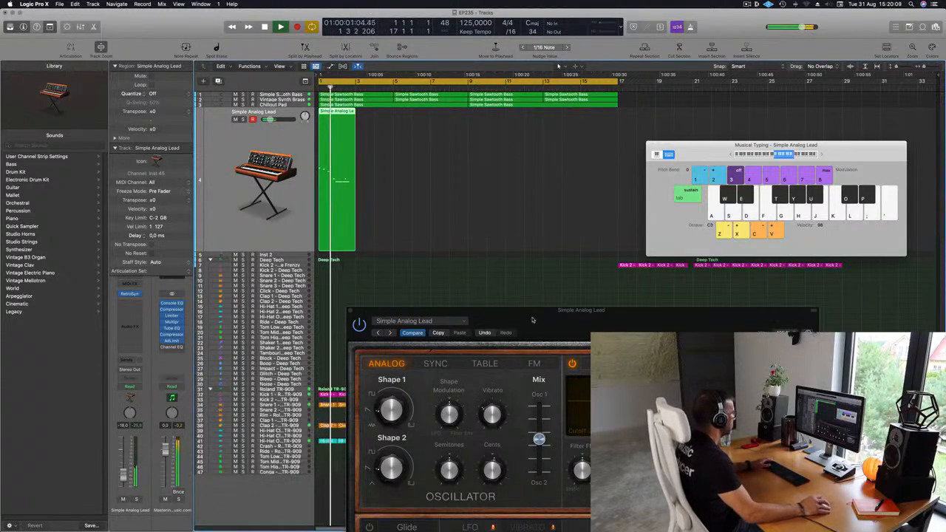
drag(532, 319, 864, 252)
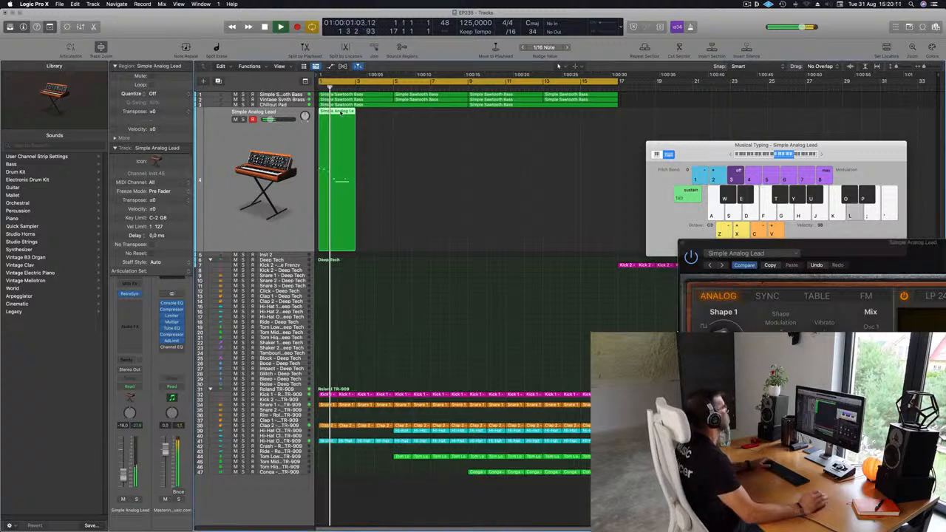
key(e)
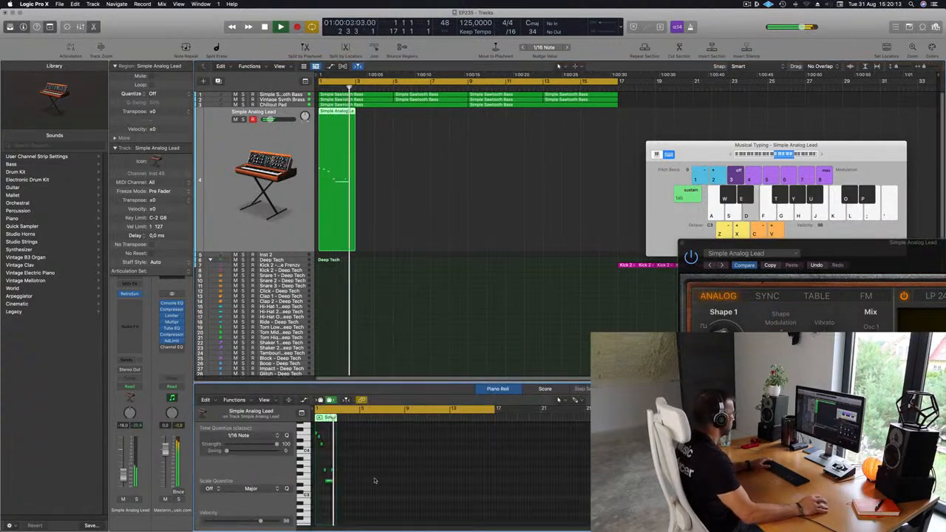
scroll(336, 471, up, 10)
drag(365, 463, 385, 478)
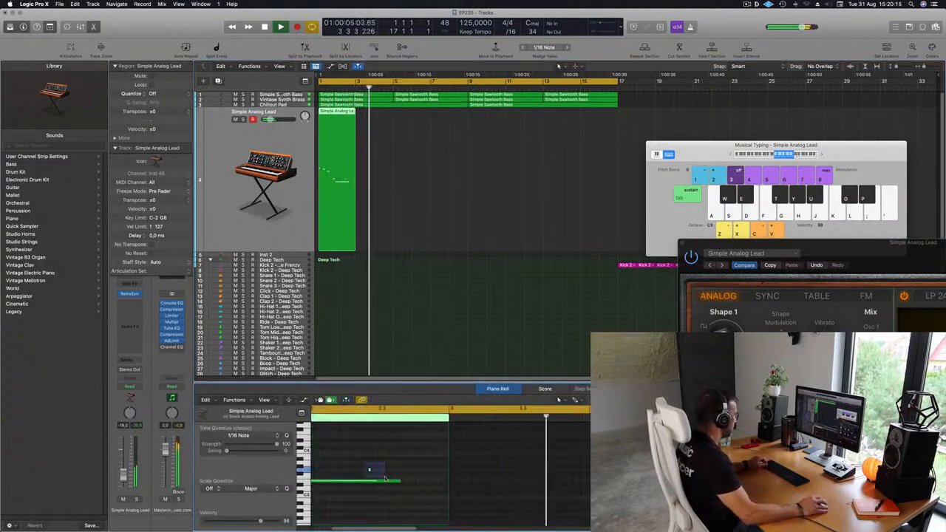
scroll(384, 471, down, 10)
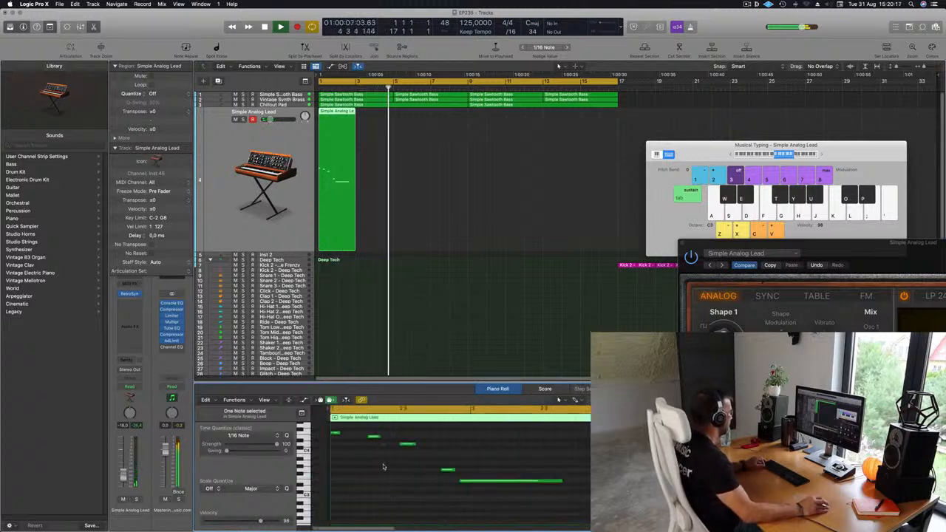
- Try nudging the short note before the long sustained note one 1/16 note later and audition the result
key(super+a)
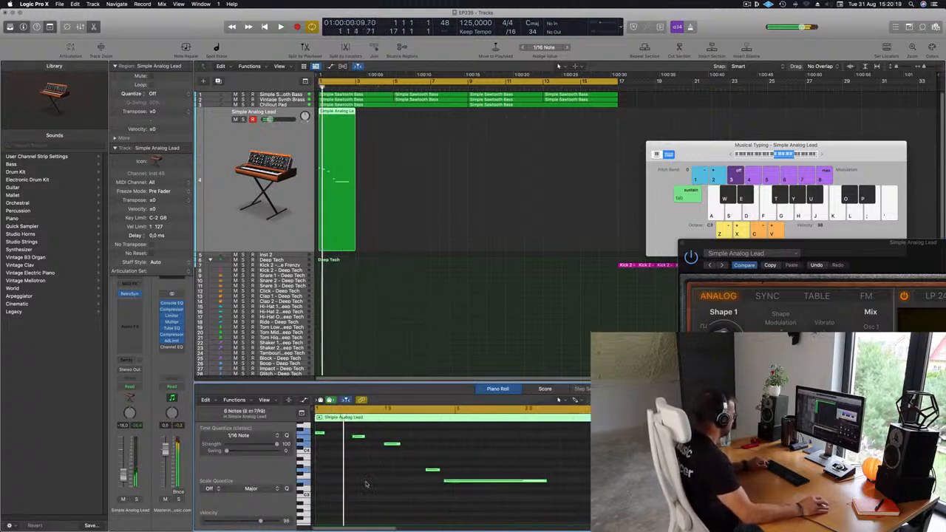
scroll(374, 484, down, 3)
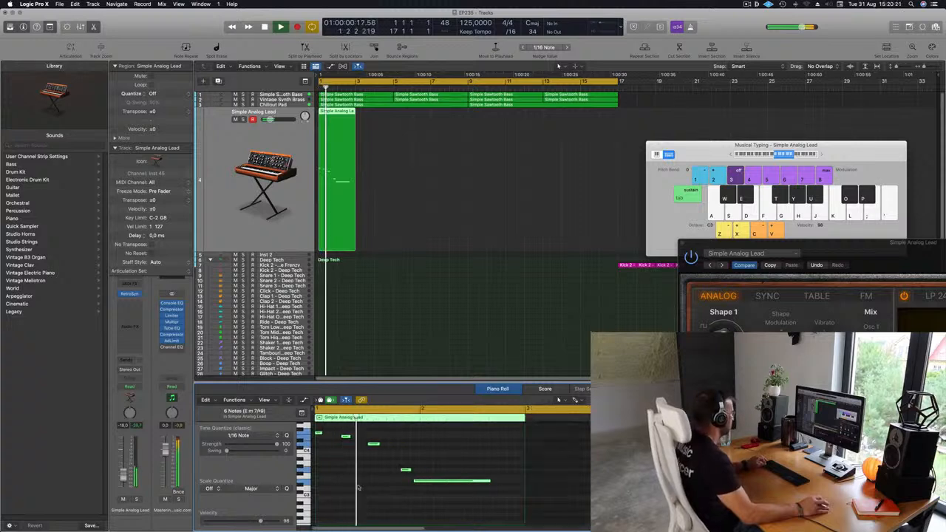
click(405, 470)
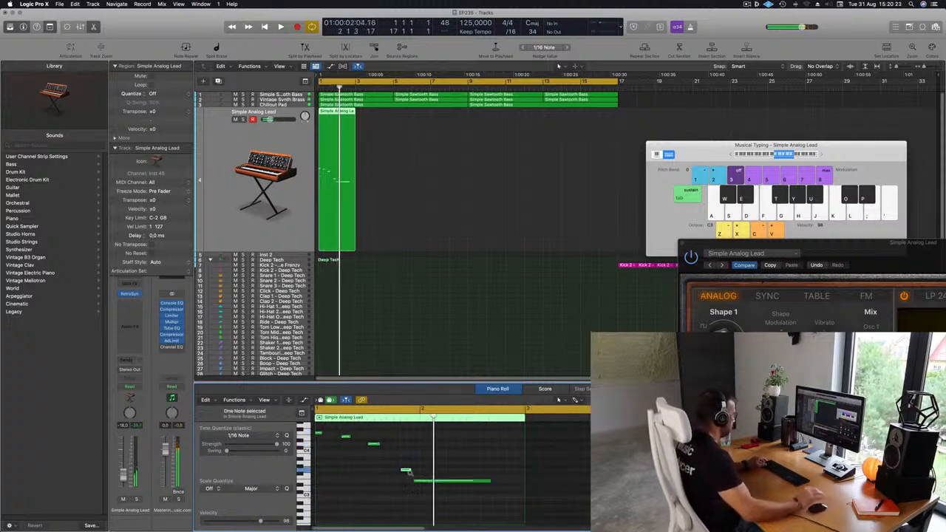
key(alt+Right)
key(space)
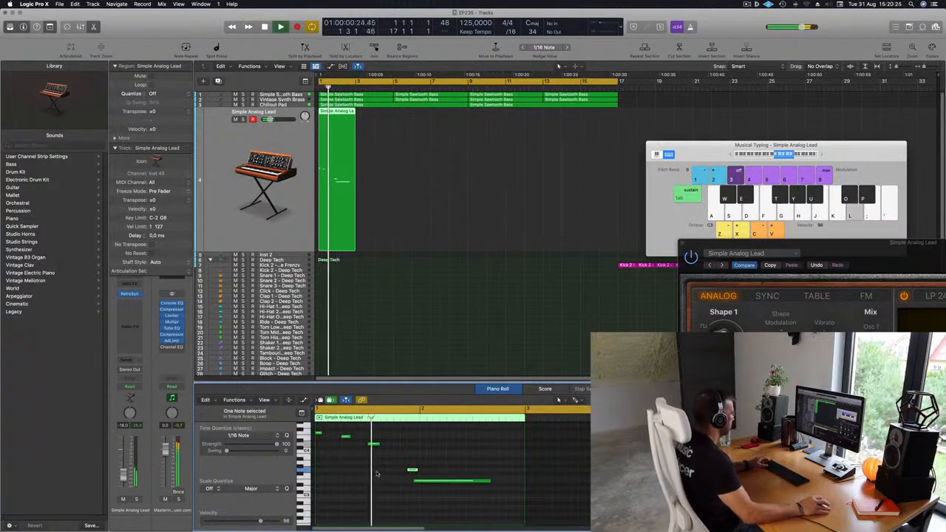
key(space)
key(space)
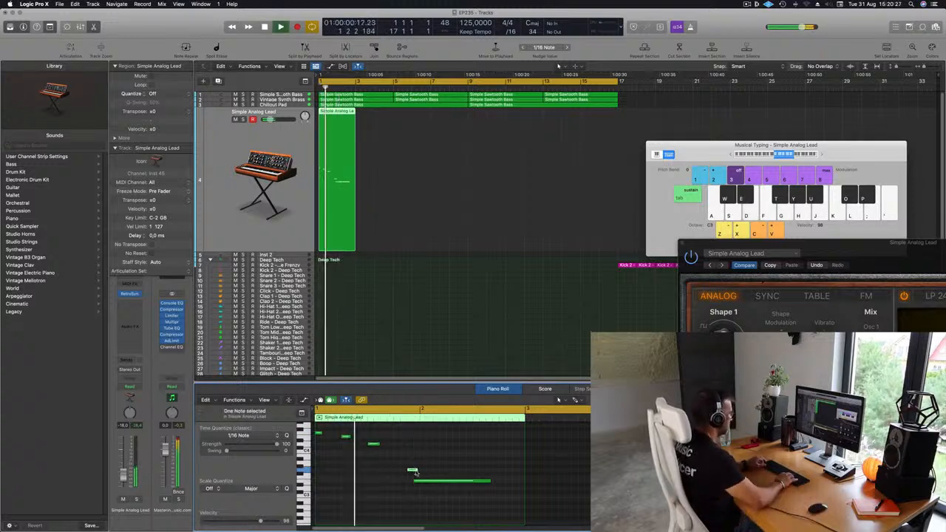
- Nudge the short note two 1/16 steps earlier and shift the long sustained note slightly earlier to tighten the phrase
key(alt+Left)
key(alt+Left)
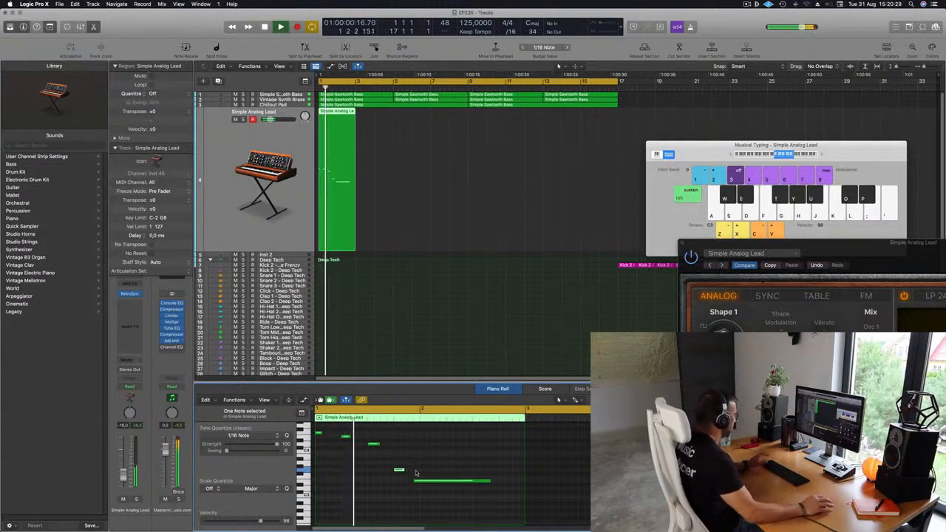
drag(419, 481, 414, 481)
key(space)
key(space)
key(super+Left)
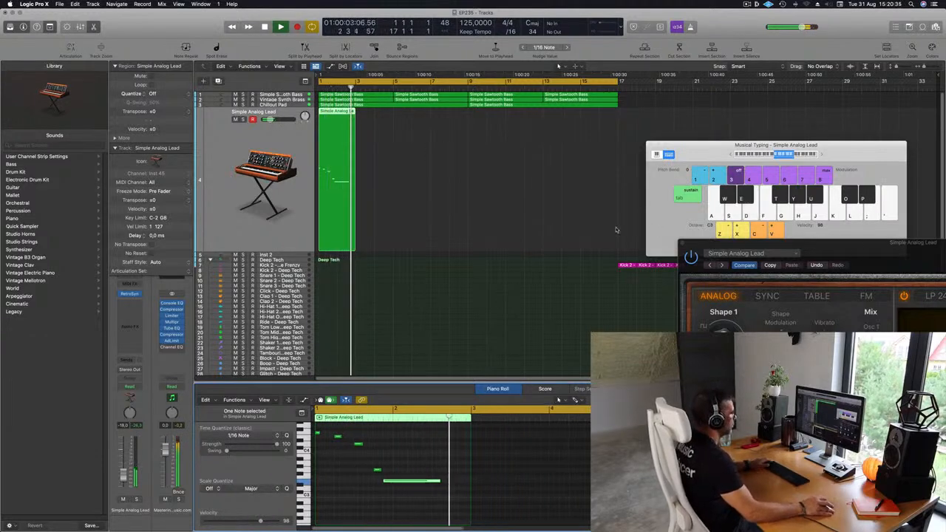
- Set the lead synth's LFO to the falling sawtooth waveform and sync its rate to the tempo while the loop plays
drag(874, 253, 578, 148)
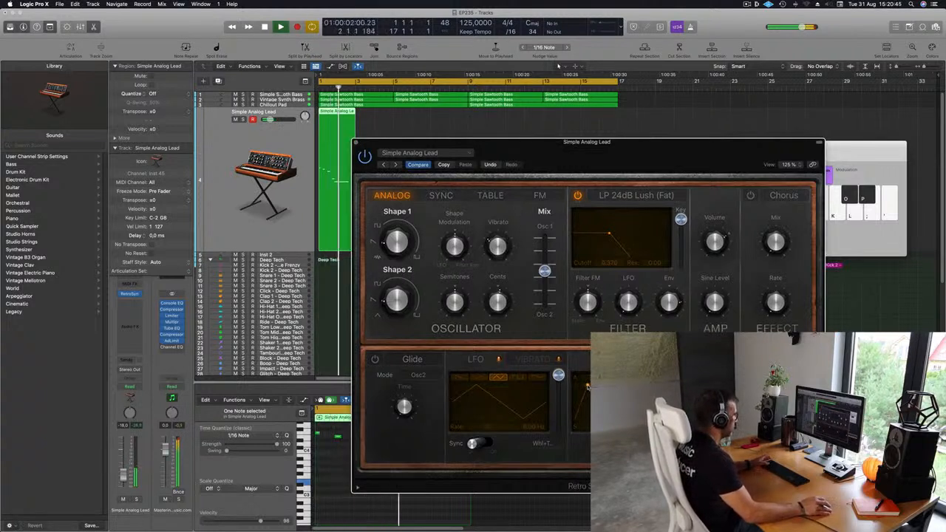
key(Return)
key(space)
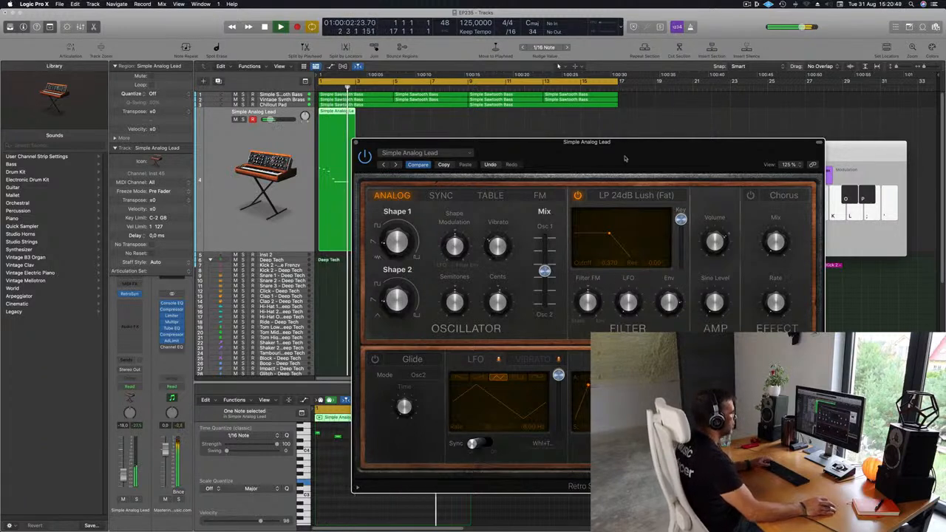
drag(624, 158, 662, 165)
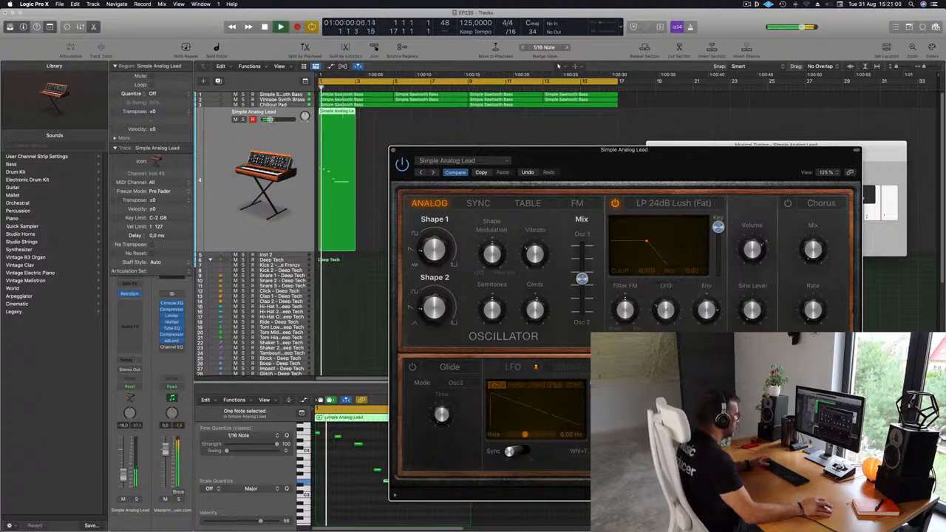
click(517, 451)
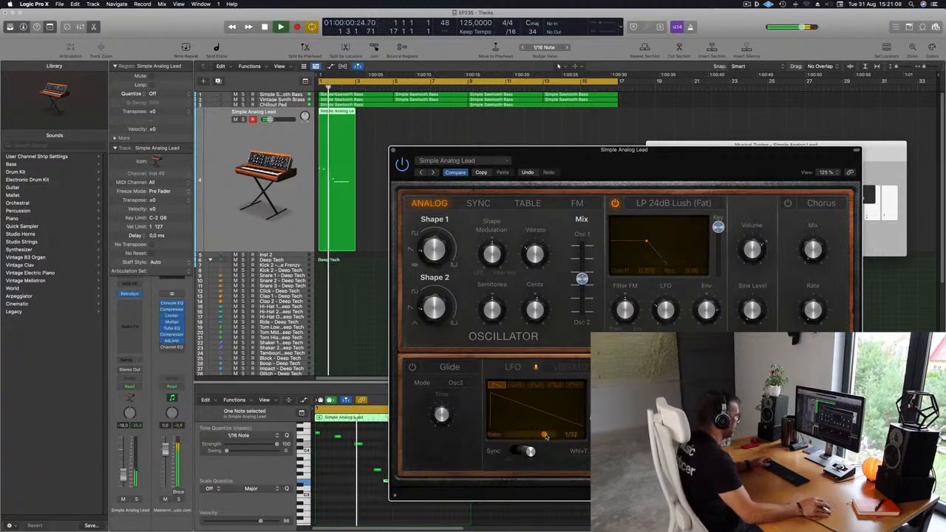
drag(655, 165, 646, 135)
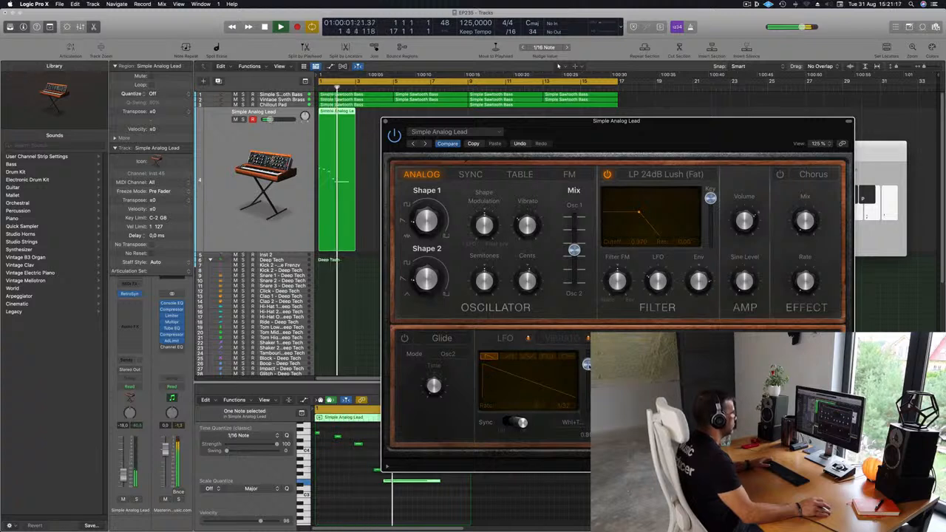
key(Return)
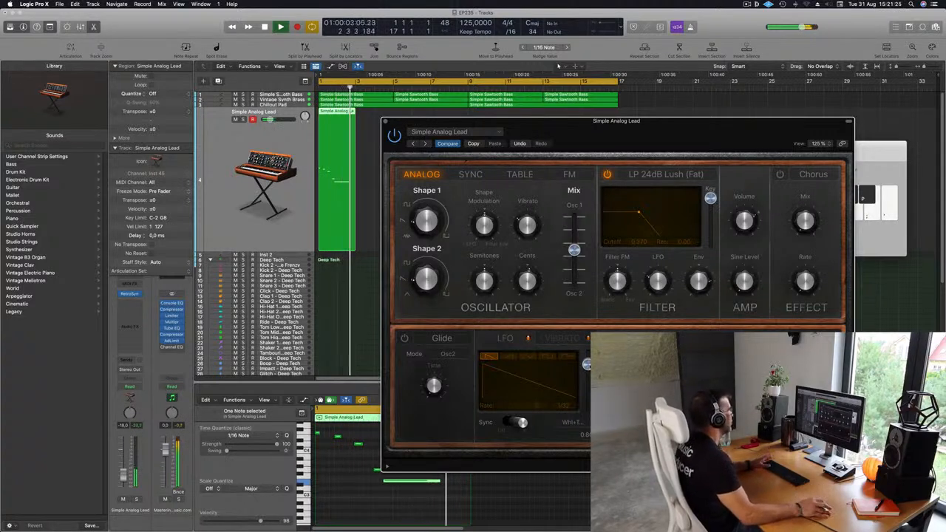
- Repeat the two-bar Simple Analog Lead region until it fills the loop up to bar 17
click(349, 112)
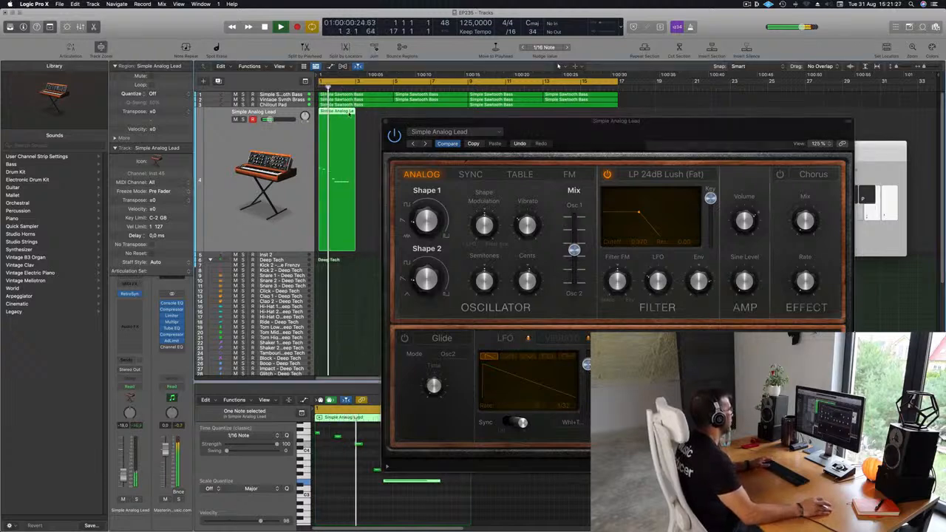
key(super+r)
key(super+r)
key(super+r)
key(super+r)
key(super+r)
key(super+r)
key(super+r)
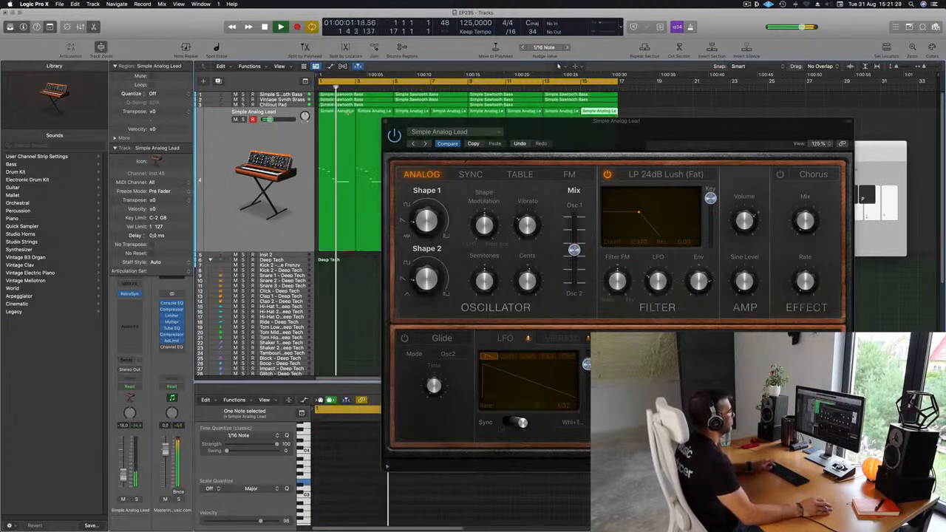
drag(655, 131, 555, 175)
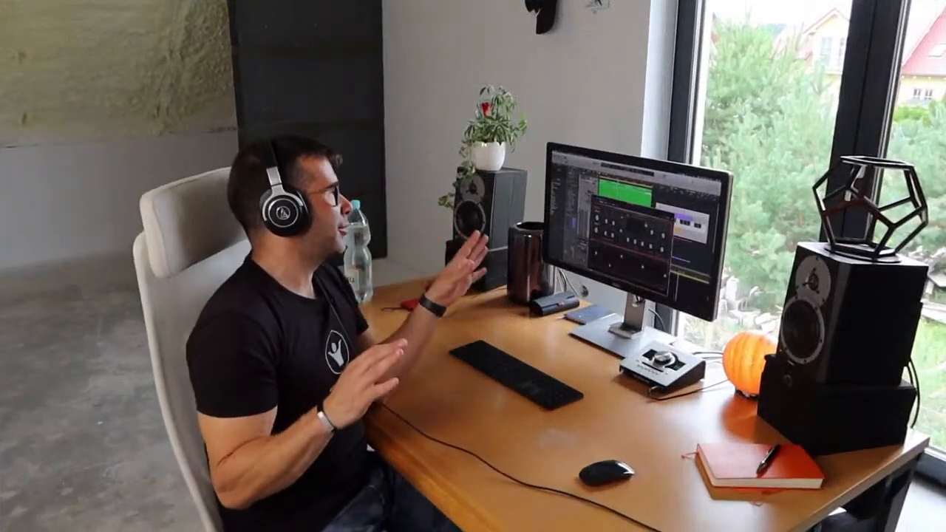